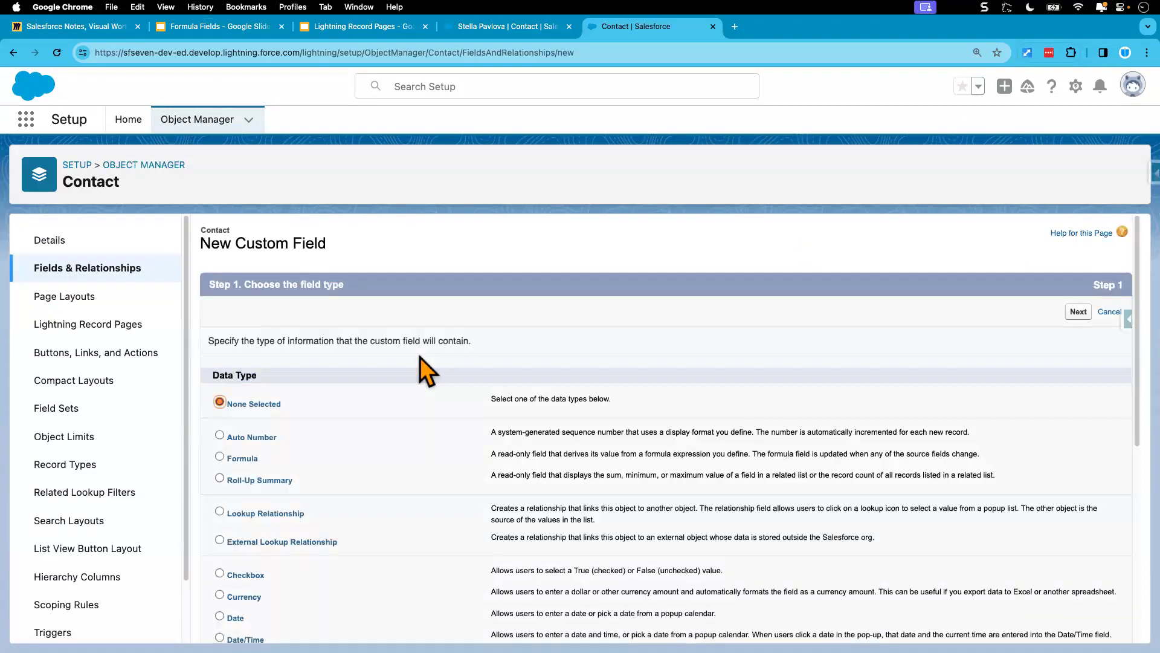
Step: Choose Formula as the new Contact field's type and label the field Account Size
{"action": "left_click", "coordinate": [220, 457]}
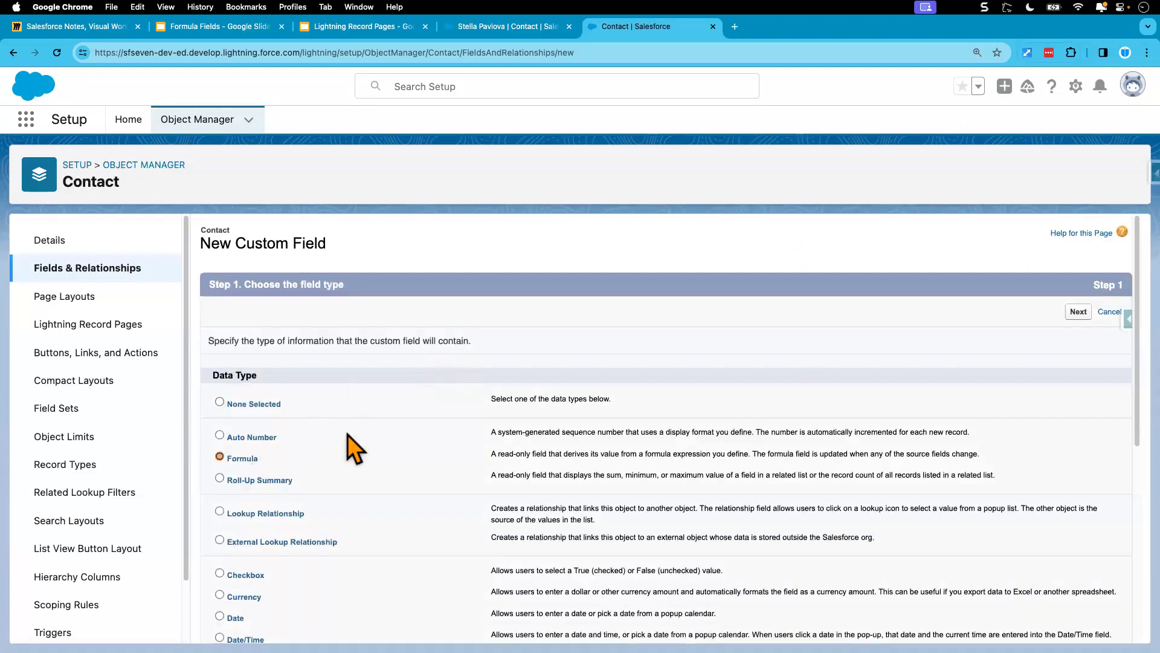
{"action": "left_click", "coordinate": [1078, 311]}
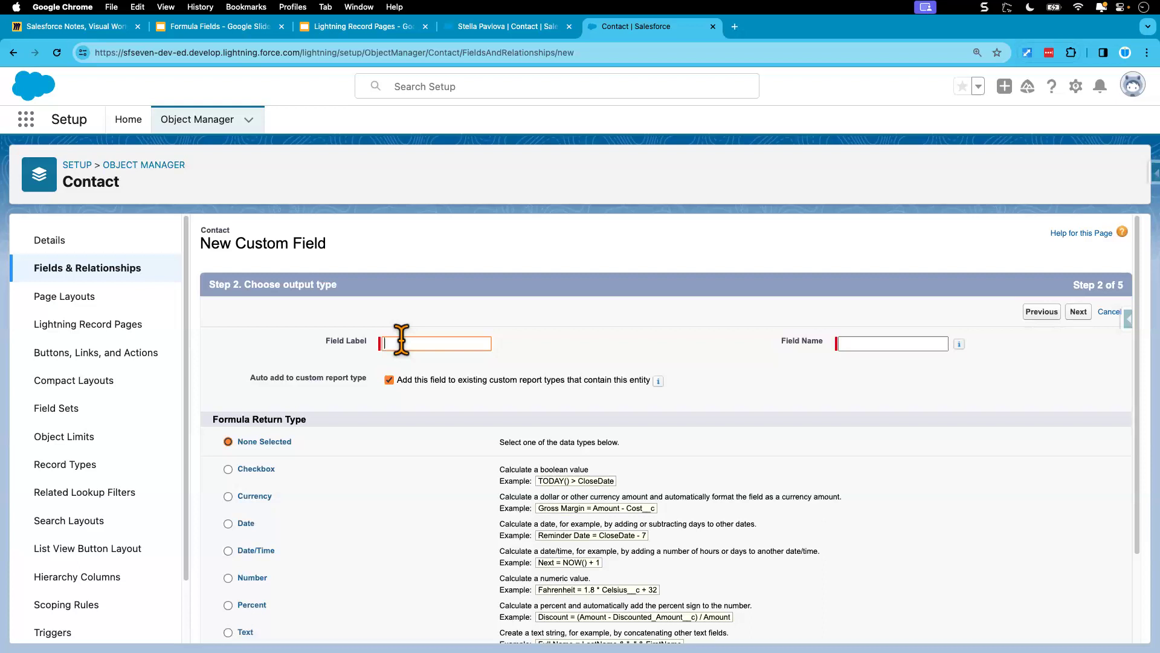
{"action": "type", "text": "Account Size"}
{"action": "left_click", "coordinate": [589, 361]}
Step: Set the formula return type to Text and proceed to the formula entry step
{"action": "scroll", "coordinate": [379, 579], "scroll_direction": "down", "scroll_amount": 2}
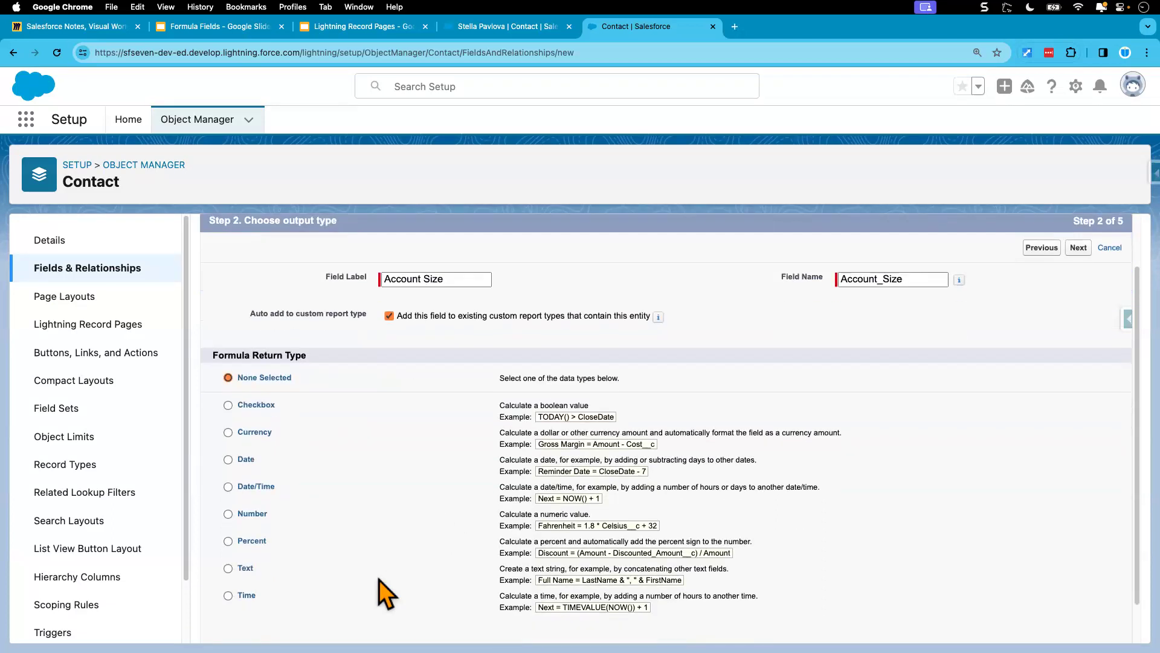
{"action": "left_click", "coordinate": [245, 544]}
{"action": "scroll", "coordinate": [453, 552], "scroll_direction": "down", "scroll_amount": 1}
{"action": "left_click", "coordinate": [1078, 626]}
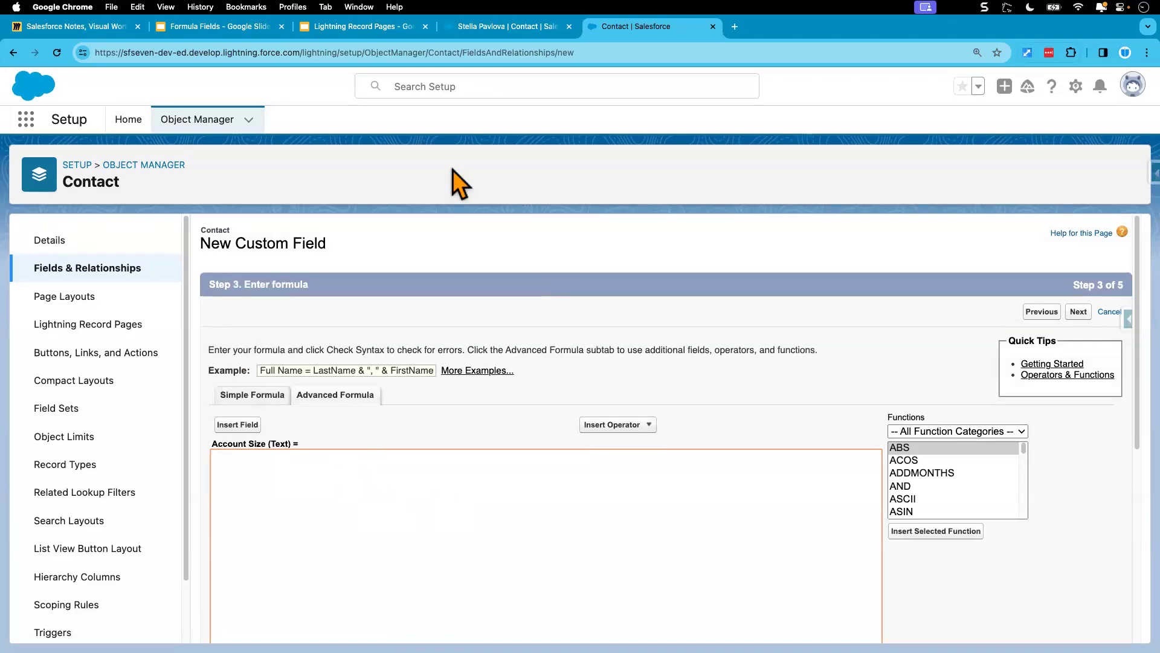
Step: Copy the Account Annual Revenue requirement from the Formula Fields slides and paste it into the formula inside a /* */ comment
{"action": "left_click", "coordinate": [234, 30]}
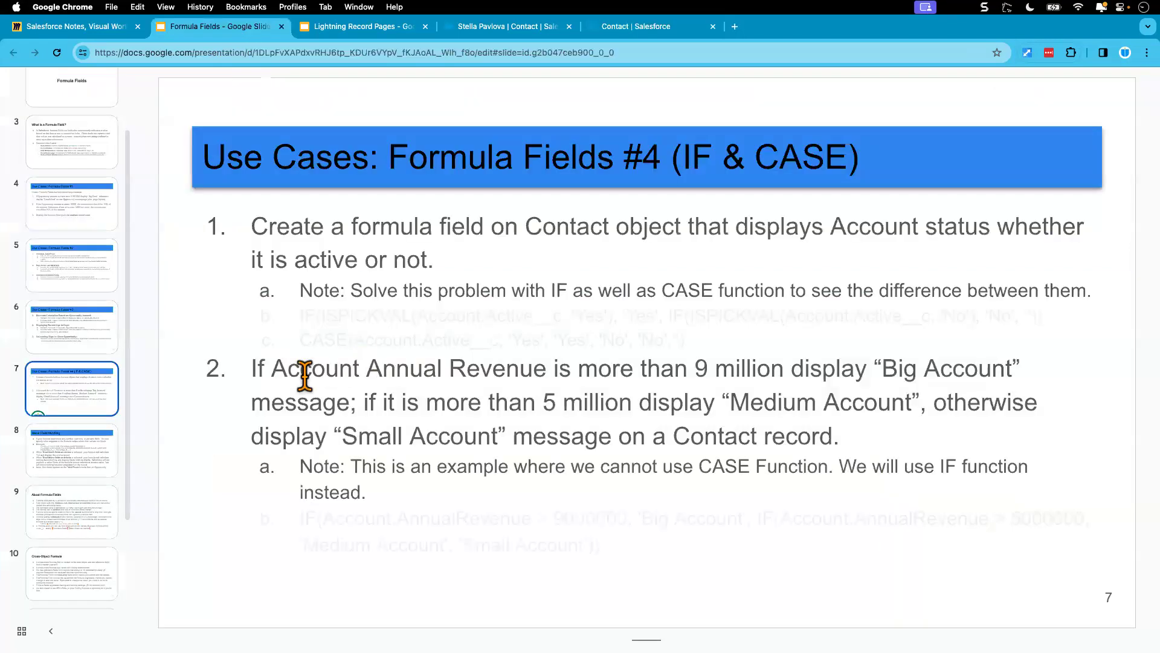
{"action": "left_click_drag", "start_coordinate": [252, 370], "coordinate": [842, 435]}
{"action": "key", "text": "super+c"}
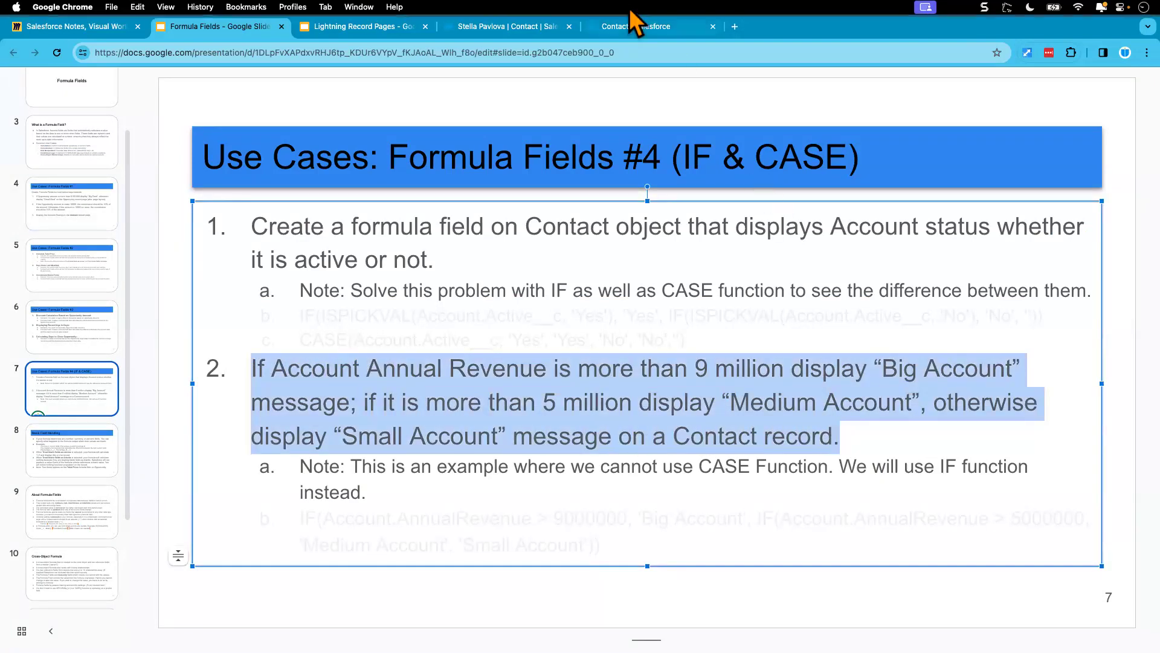
{"action": "left_click", "coordinate": [635, 31]}
{"action": "left_click", "coordinate": [254, 474]}
{"action": "type", "text": "/*"}
{"action": "key", "text": "Return"}
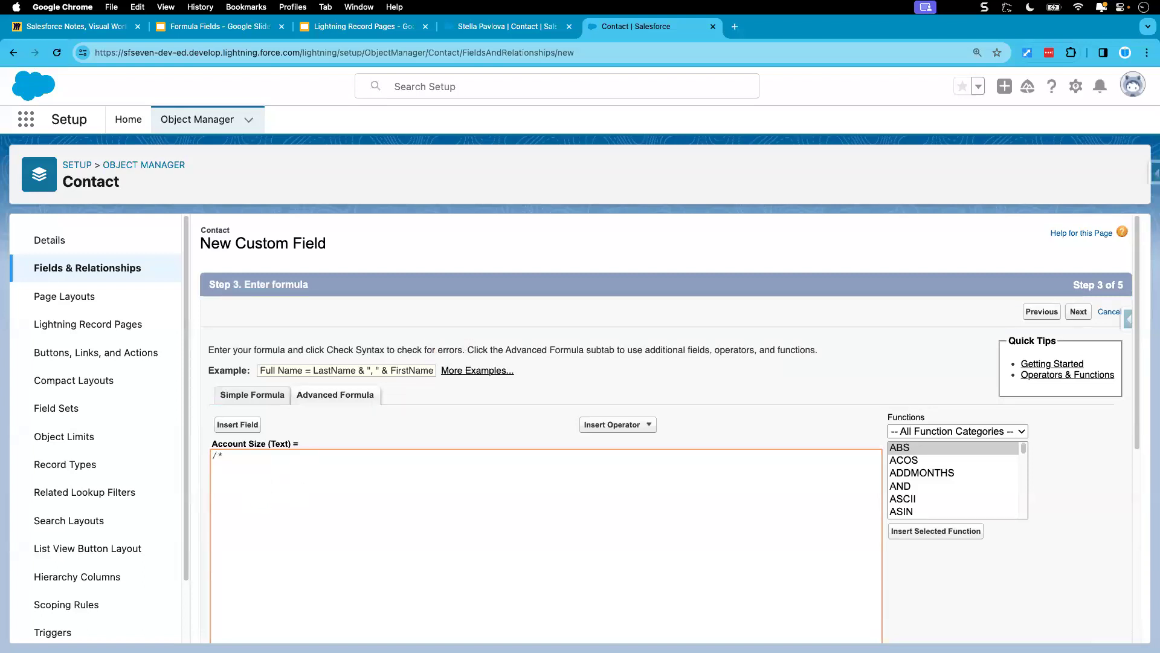
{"action": "type", "text": "*/"}
{"action": "key", "text": "super+v"}
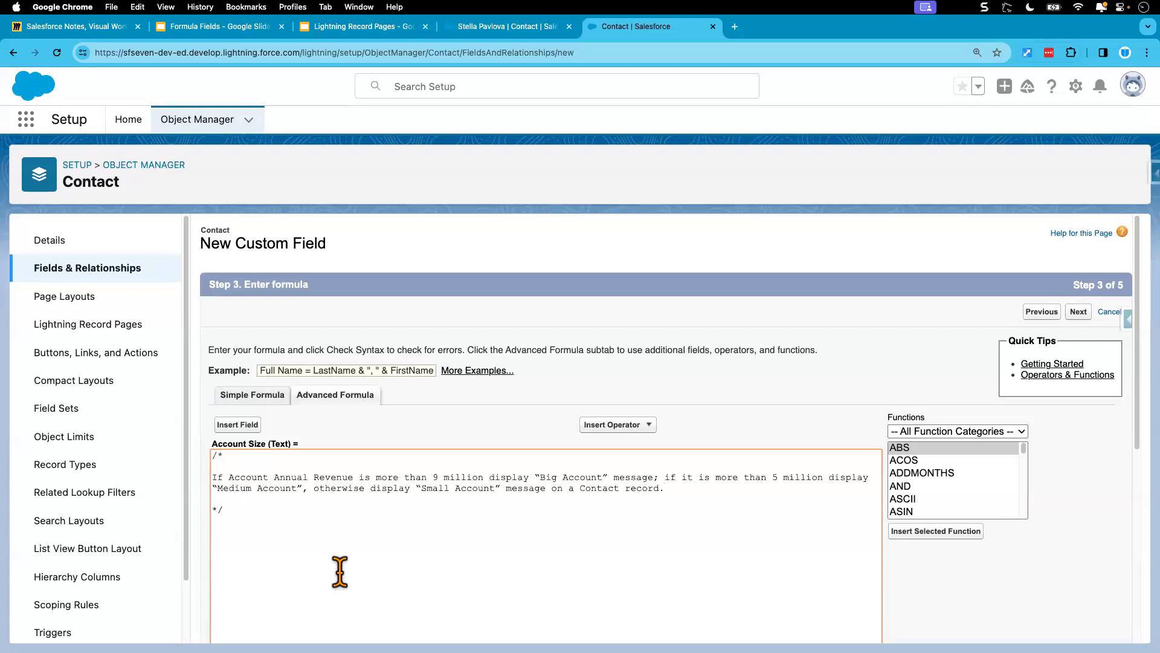
Step: Add blank lines below the closing comment mark to make room for the formula
{"action": "scroll", "coordinate": [338, 571], "scroll_direction": "down", "scroll_amount": 5}
{"action": "left_click", "coordinate": [242, 332]}
{"action": "key", "text": "Return"}
{"action": "key", "text": "Return"}
{"action": "key", "text": "Return"}
{"action": "key", "text": "Return"}
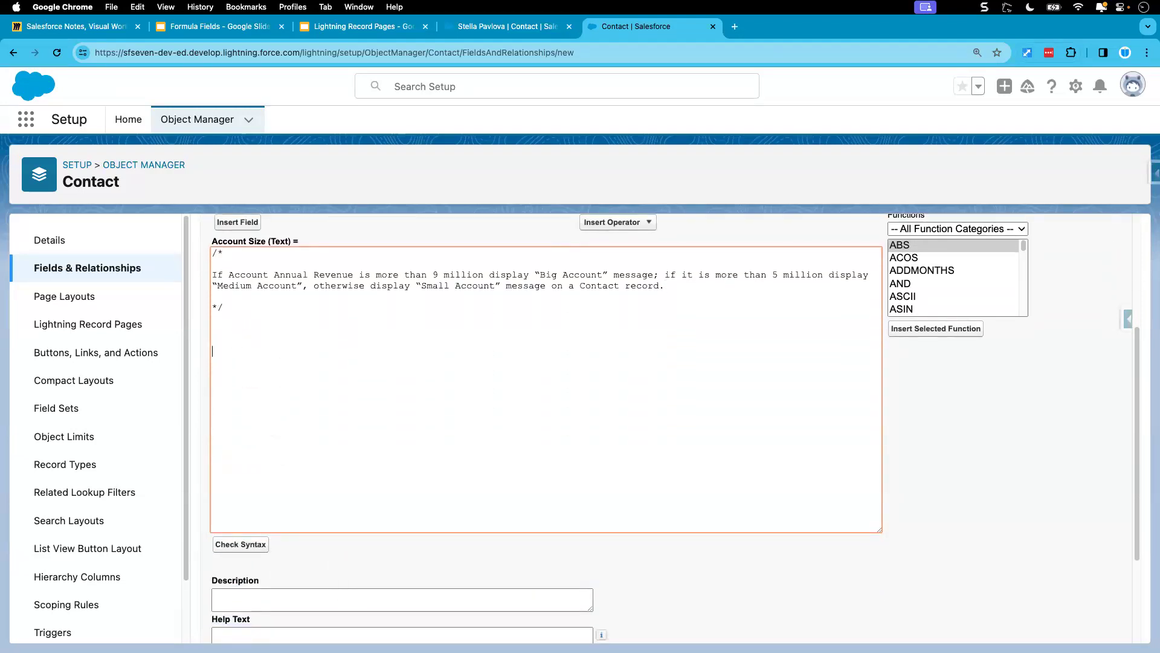
{"action": "left_click", "coordinate": [237, 341]}
Step: Open the United Oil & Gas Corp. account from the contact record and examine its Annual Revenue field
{"action": "left_click_drag", "start_coordinate": [274, 275], "coordinate": [354, 275]}
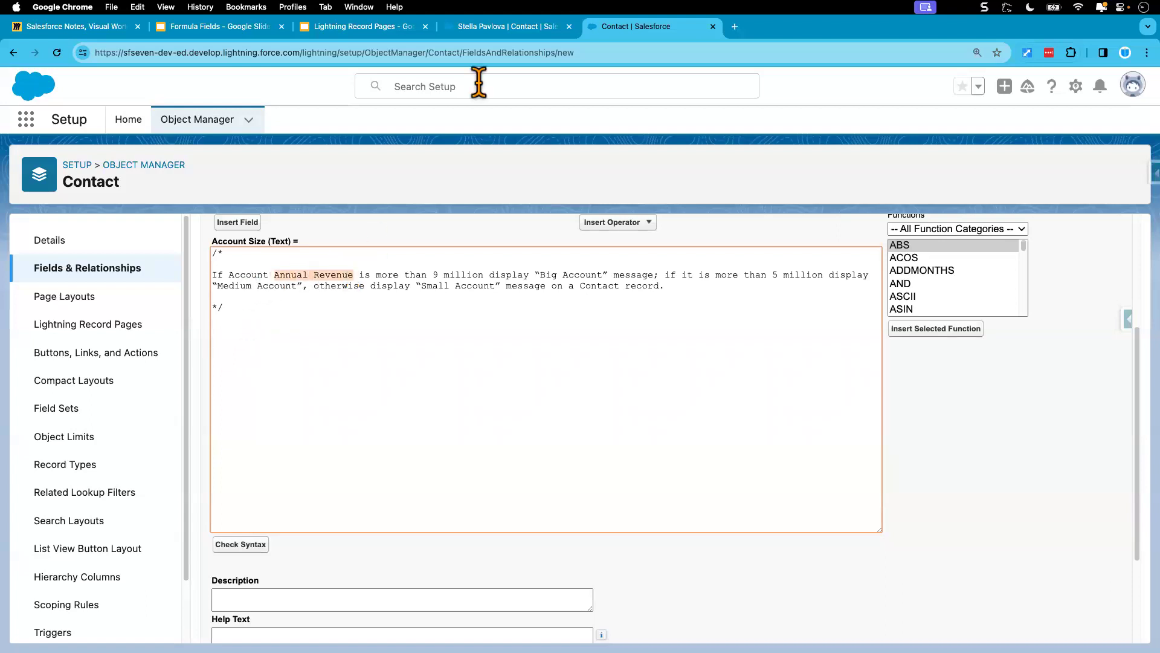
{"action": "left_click", "coordinate": [495, 26]}
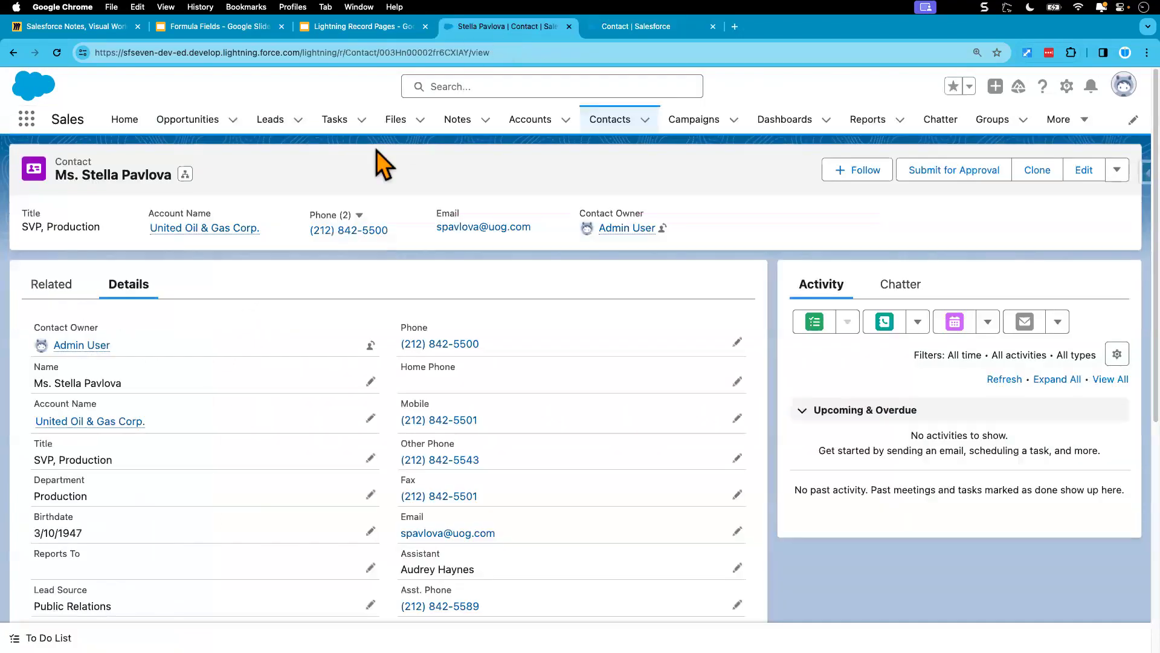
{"action": "left_click", "coordinate": [74, 422]}
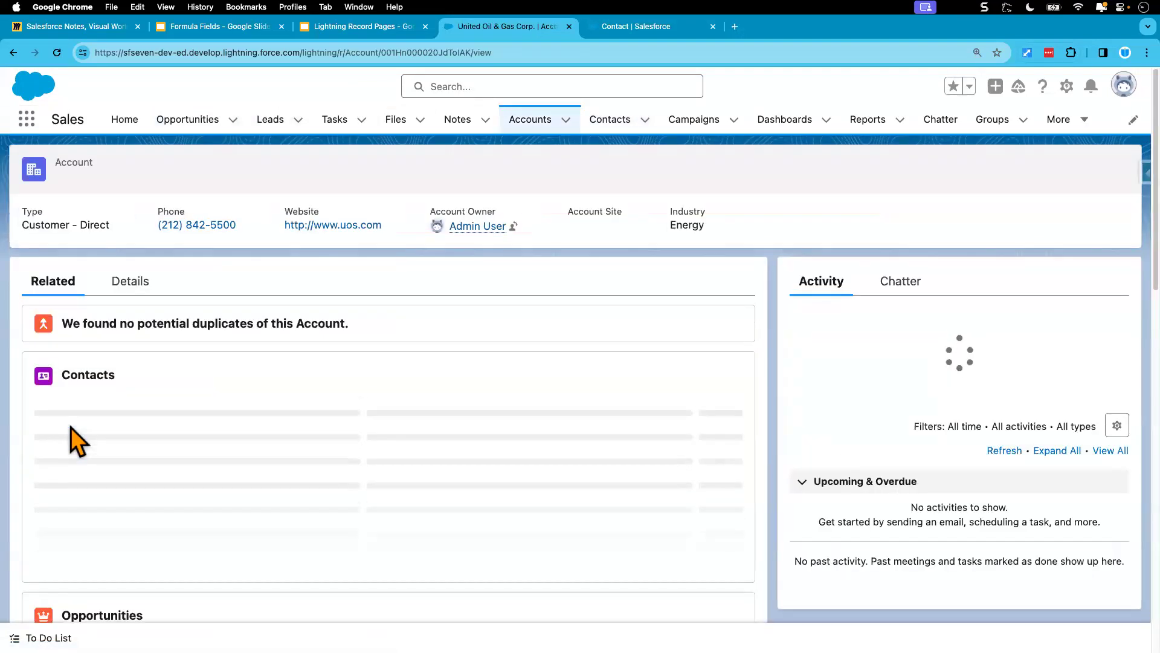
{"action": "left_click", "coordinate": [129, 289]}
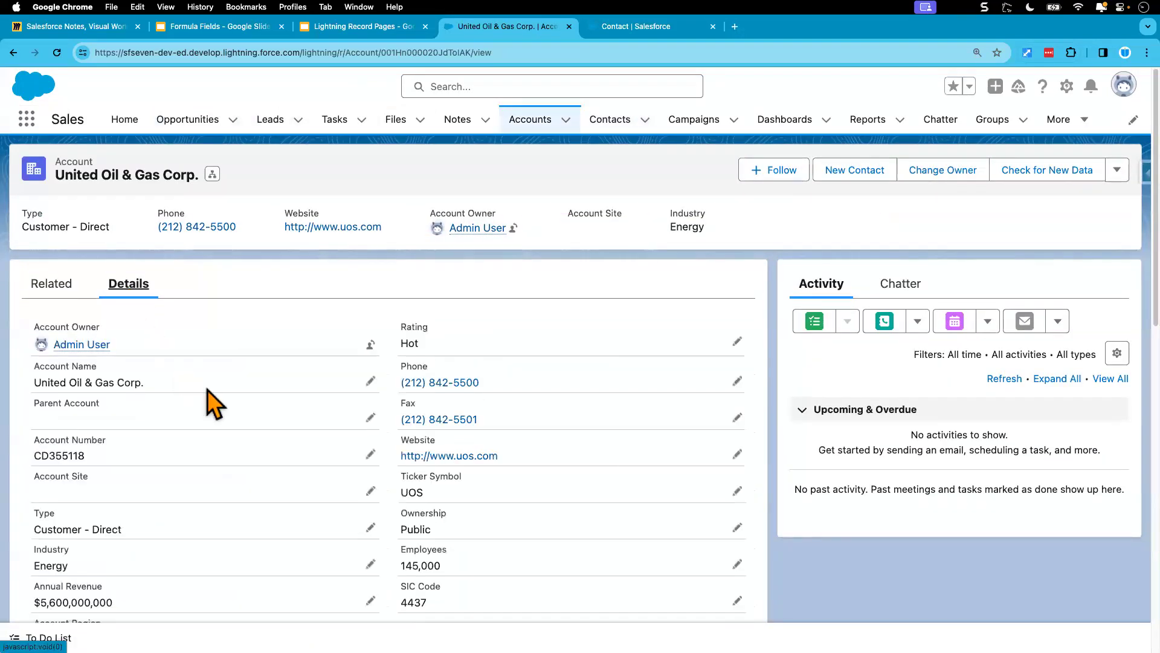
{"action": "scroll", "coordinate": [201, 509], "scroll_direction": "down", "scroll_amount": 3}
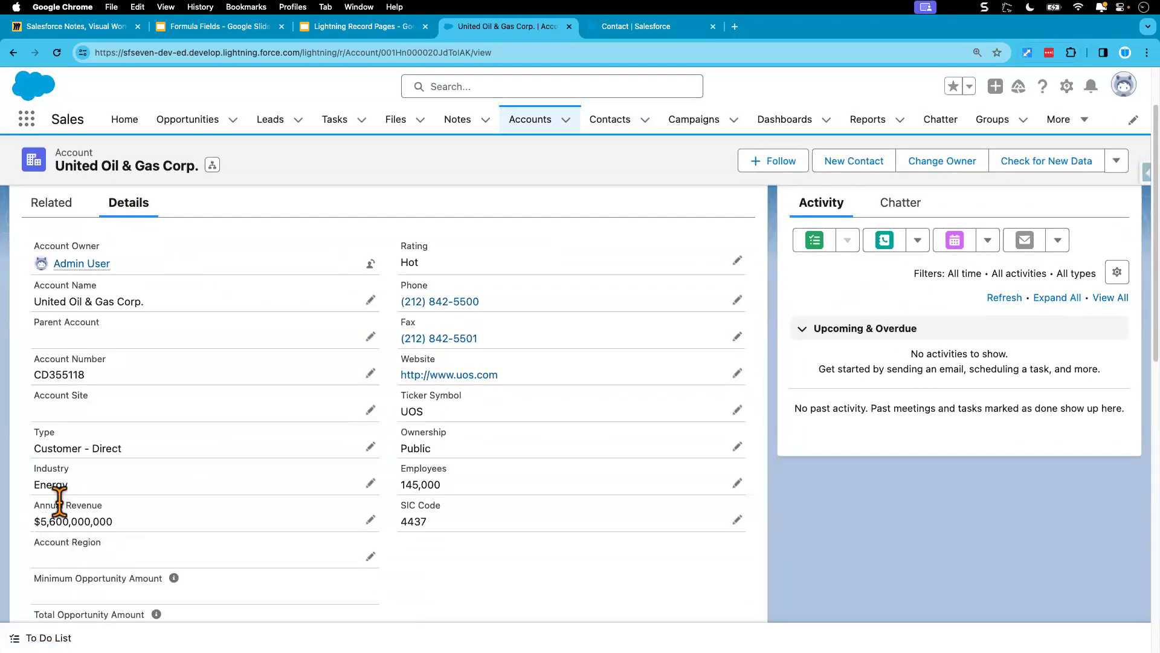
{"action": "left_click_drag", "start_coordinate": [34, 507], "coordinate": [104, 509]}
Step: Return to the Account Size formula and insert the IF function template below the comment
{"action": "left_click", "coordinate": [627, 34]}
{"action": "left_click", "coordinate": [287, 339]}
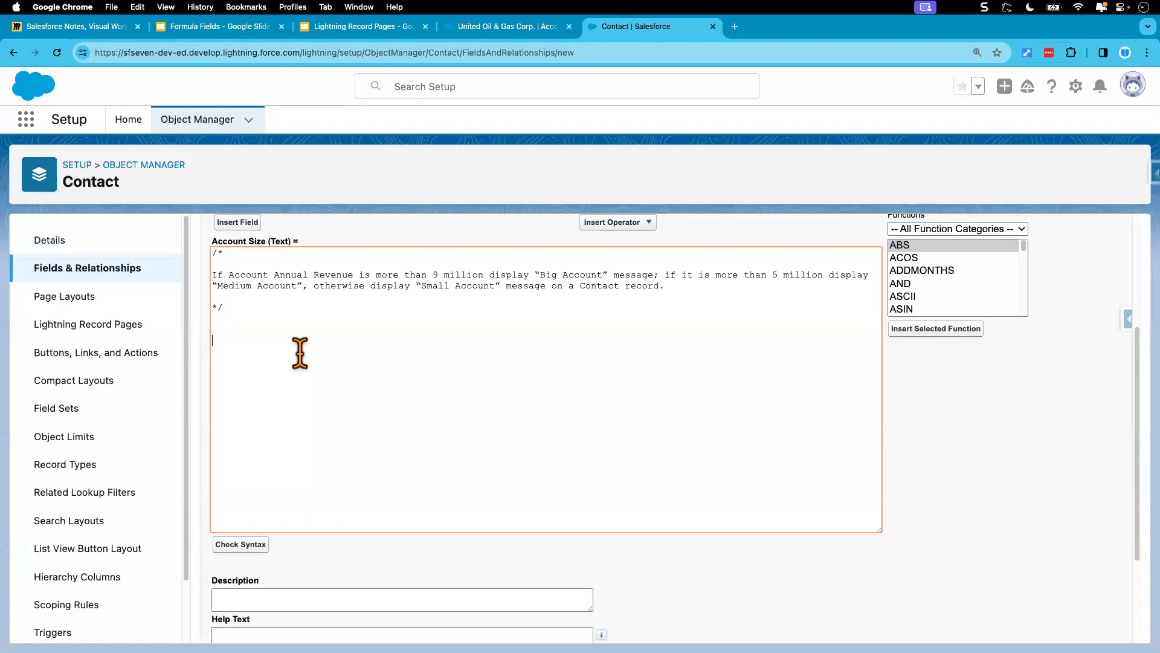
{"action": "scroll", "coordinate": [300, 353], "scroll_direction": "up", "scroll_amount": 1}
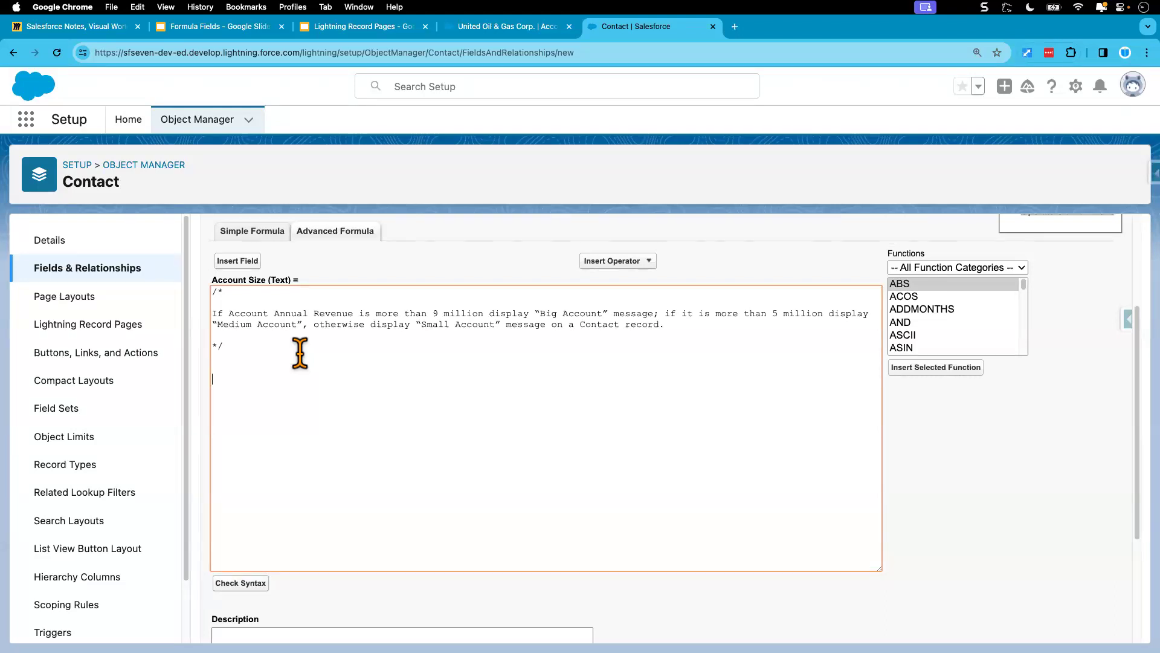
{"action": "key", "text": "Return"}
{"action": "key", "text": "super+Tab"}
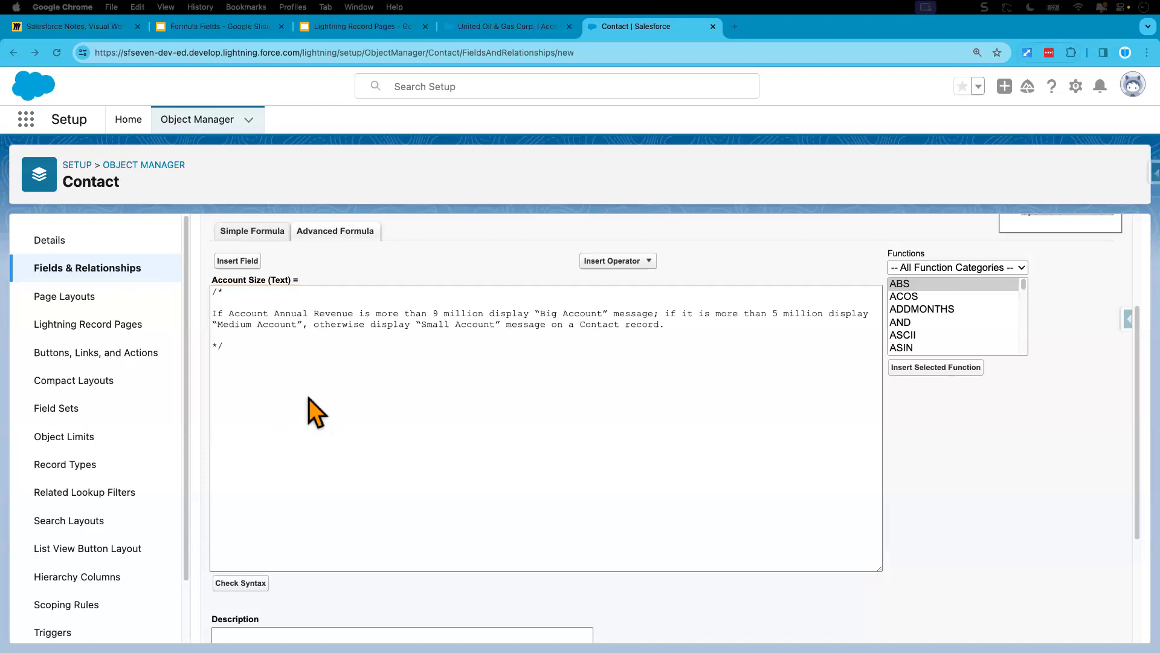
{"action": "left_click", "coordinate": [284, 375]}
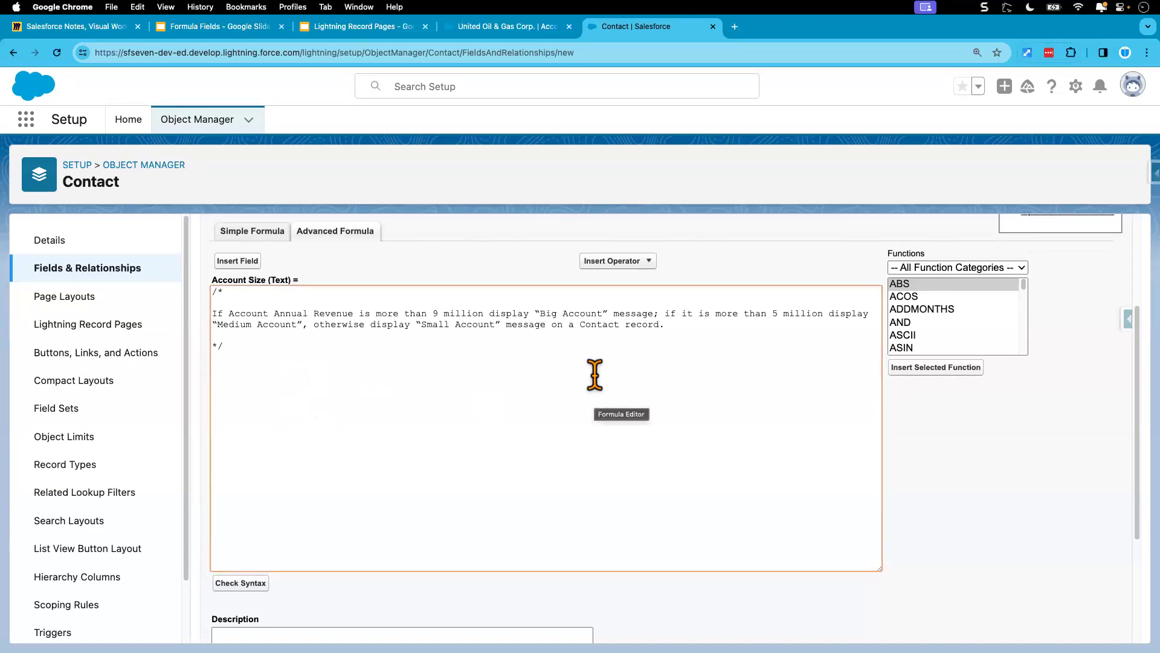
{"action": "left_click", "coordinate": [917, 309]}
{"action": "key", "text": "i"}
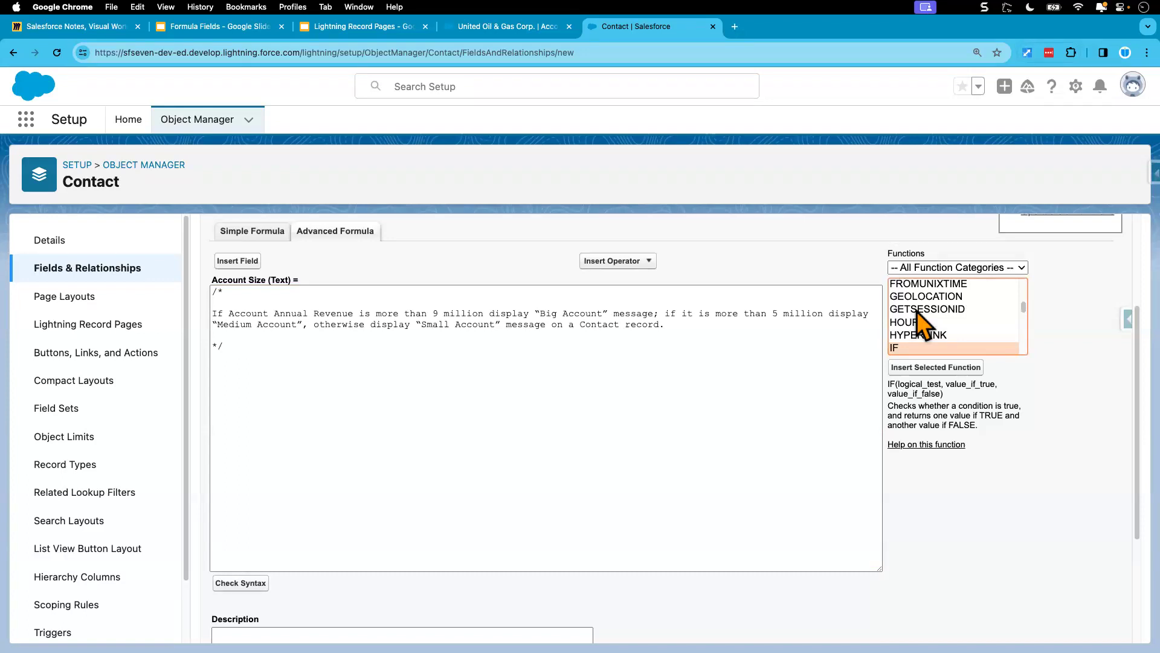
{"action": "left_click", "coordinate": [935, 367]}
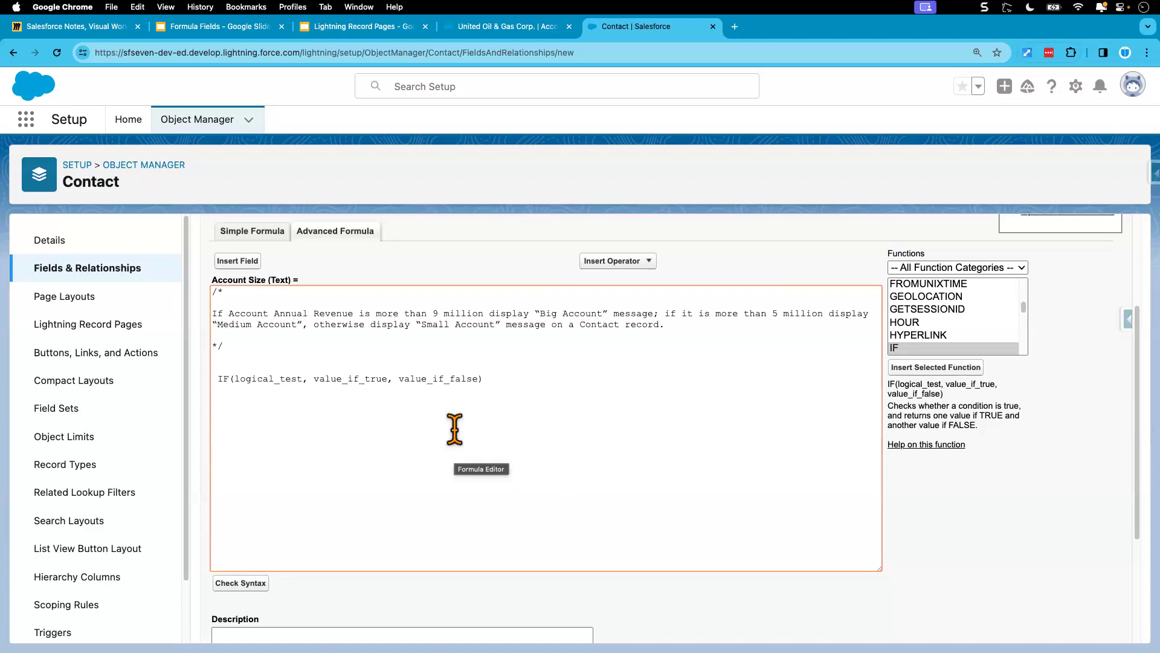
Step: Move the IF function template inside the comment, below the requirement text
{"action": "left_click_drag", "start_coordinate": [491, 379], "coordinate": [209, 378]}
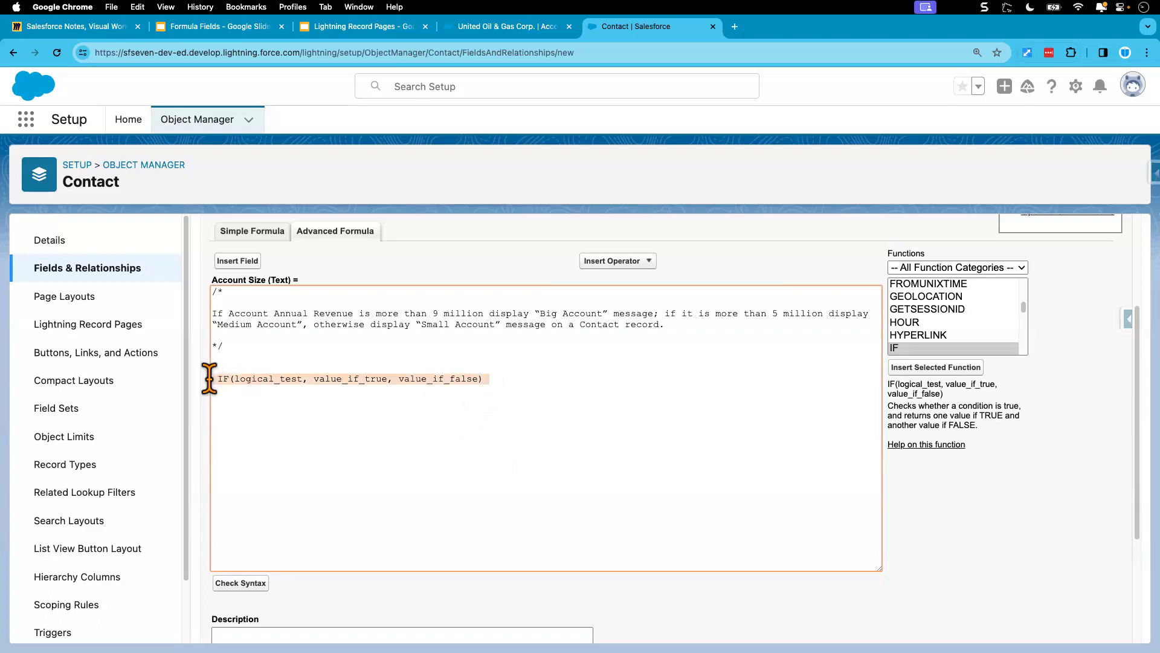
{"action": "key", "text": "super+x"}
{"action": "left_click", "coordinate": [241, 337]}
{"action": "key", "text": "Return"}
{"action": "key", "text": "Return"}
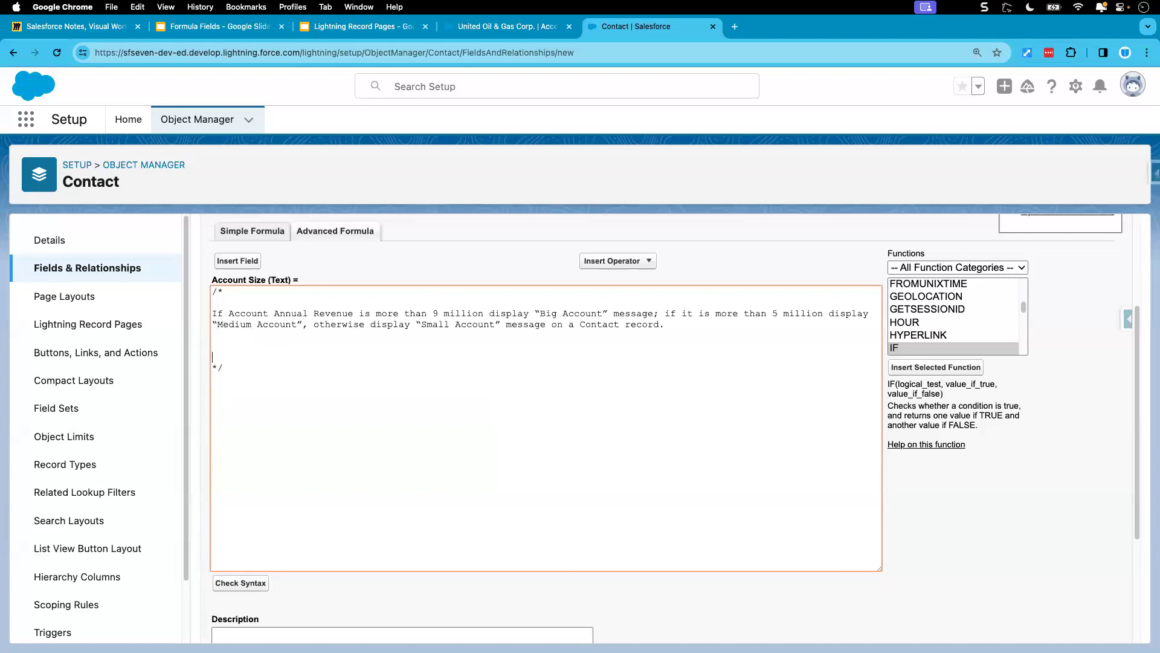
{"action": "key", "text": "super+v"}
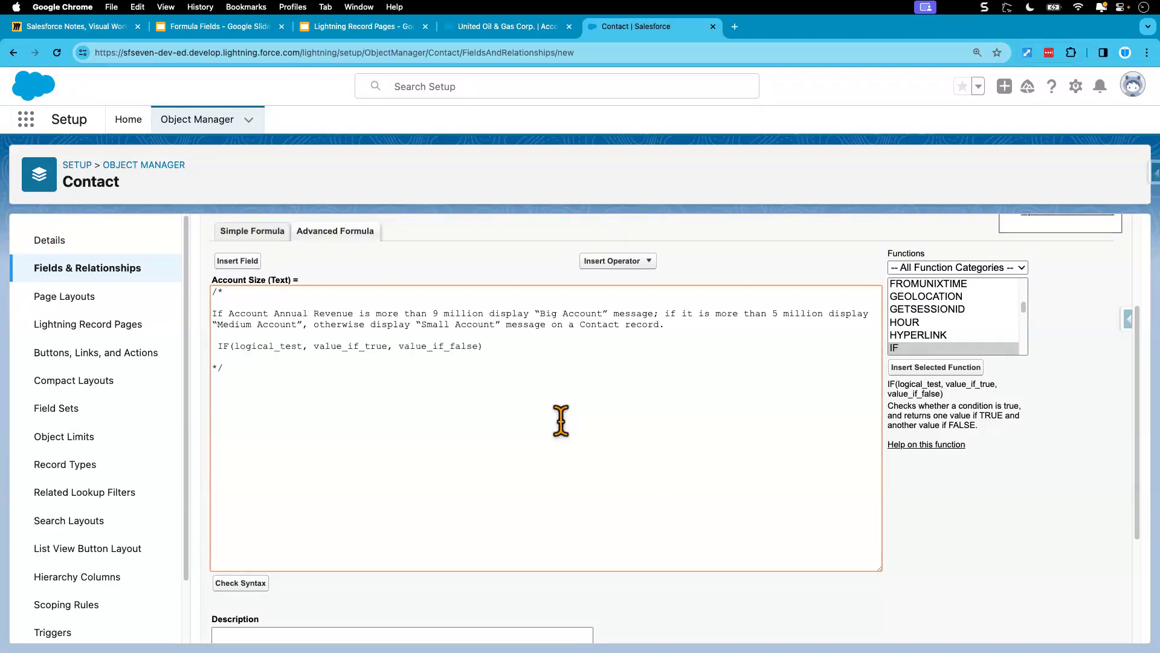
Step: Insert another IF function below the comment and replace its logical_test with the Account.AnnualRevenue field
{"action": "left_click", "coordinate": [919, 370]}
{"action": "double_click", "coordinate": [267, 400]}
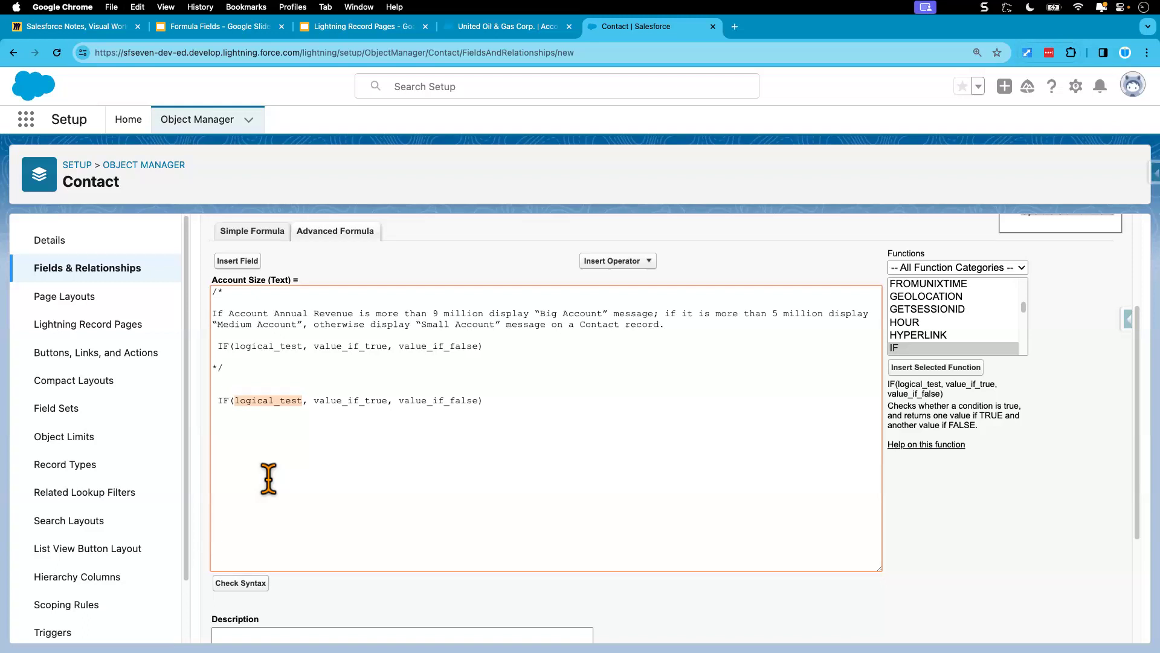
{"action": "left_click", "coordinate": [272, 400]}
{"action": "double_click", "coordinate": [271, 400]}
{"action": "left_click", "coordinate": [241, 264]}
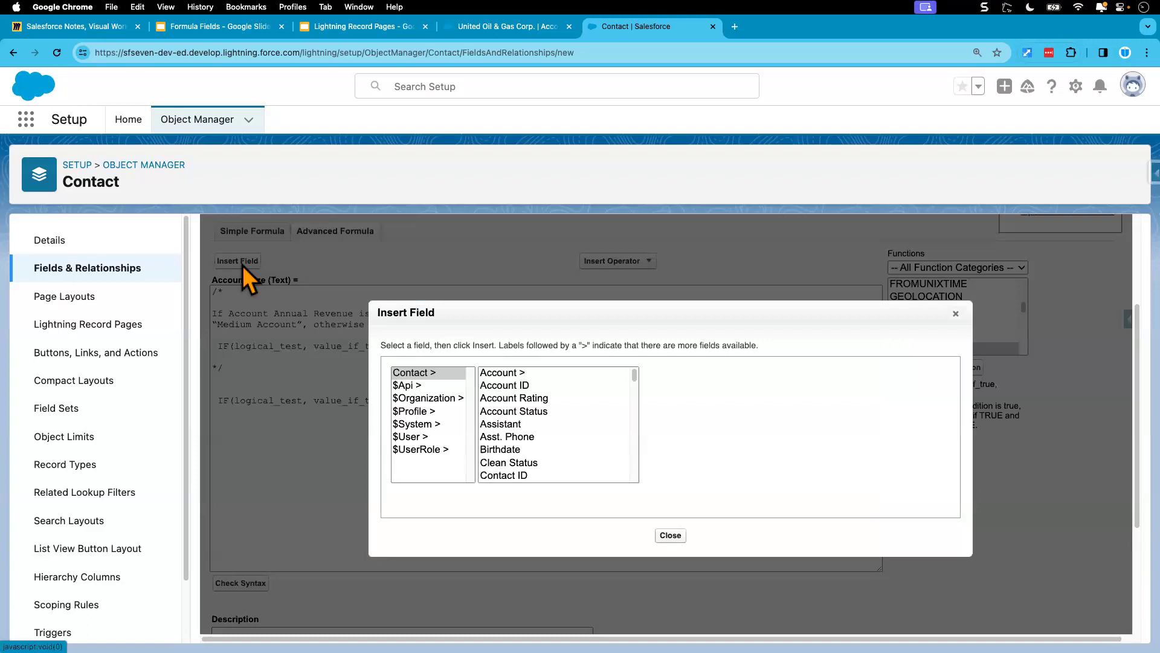
{"action": "left_click", "coordinate": [502, 374]}
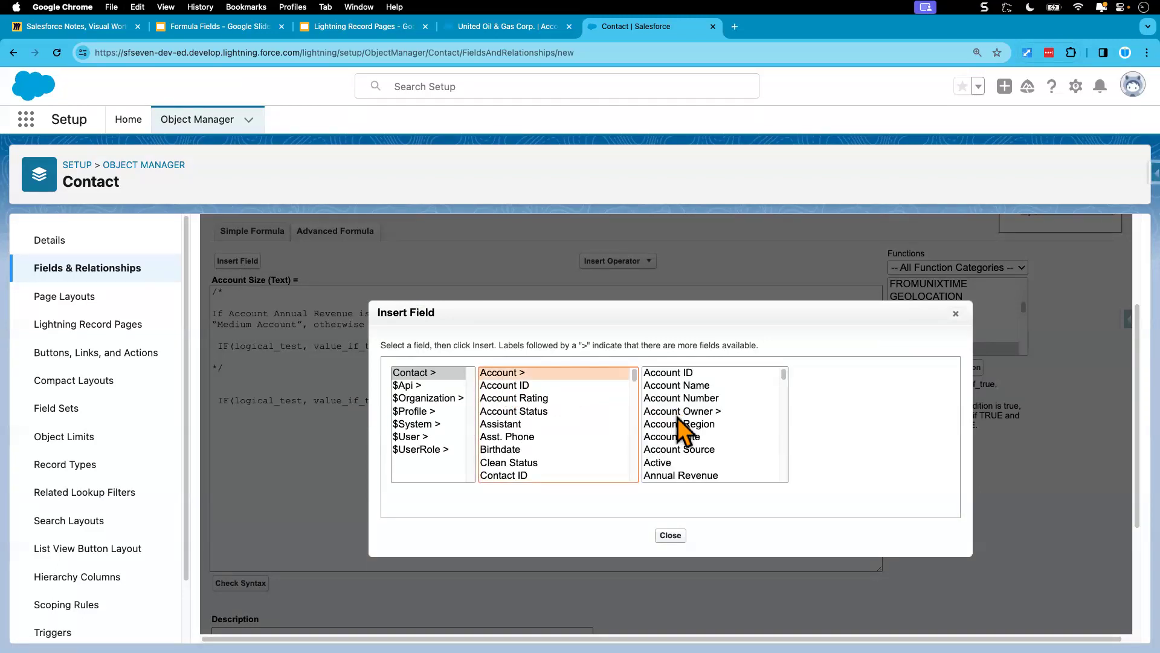
{"action": "scroll", "coordinate": [666, 456], "scroll_direction": "down", "scroll_amount": 1}
{"action": "left_click", "coordinate": [677, 452]}
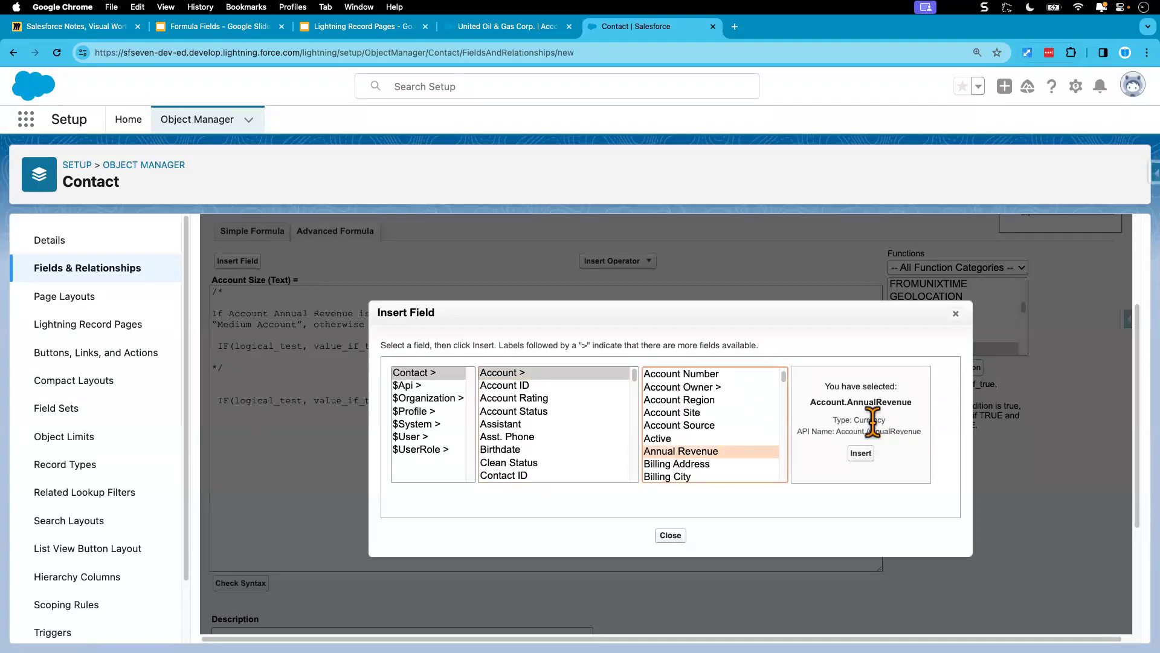
{"action": "left_click", "coordinate": [861, 453]}
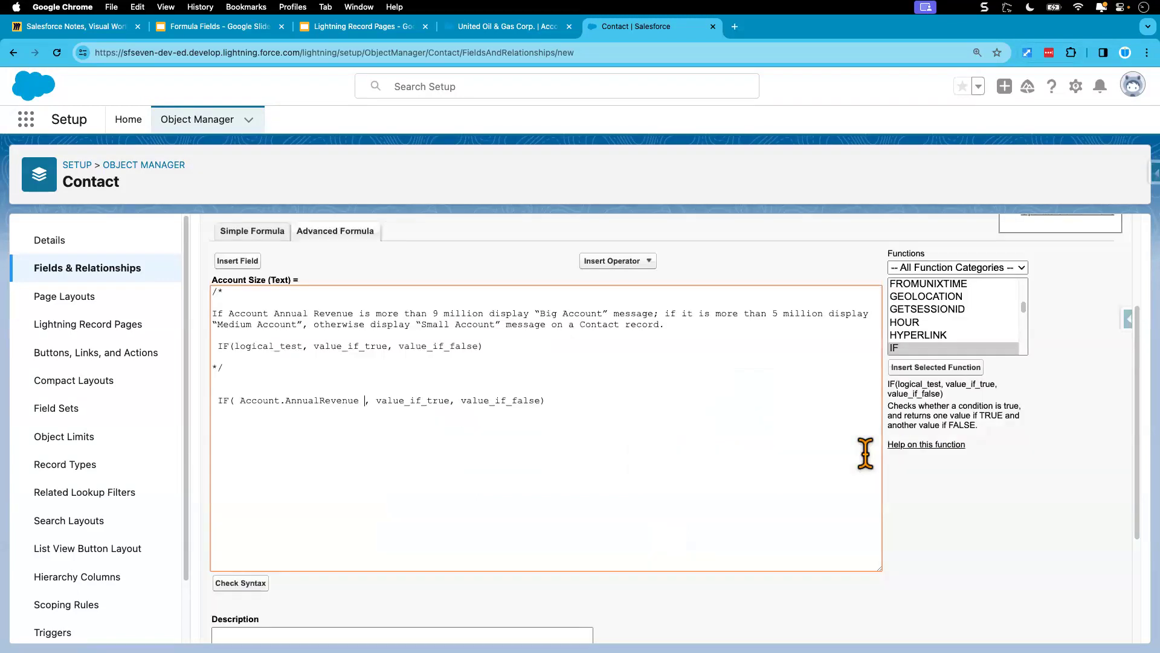
Step: Complete the IF function's logical test by adding > 9000000 after Account.AnnualRevenue
{"action": "left_click_drag", "start_coordinate": [267, 400], "coordinate": [362, 402]}
{"action": "left_click", "coordinate": [363, 401]}
{"action": "type", "text": "> "}
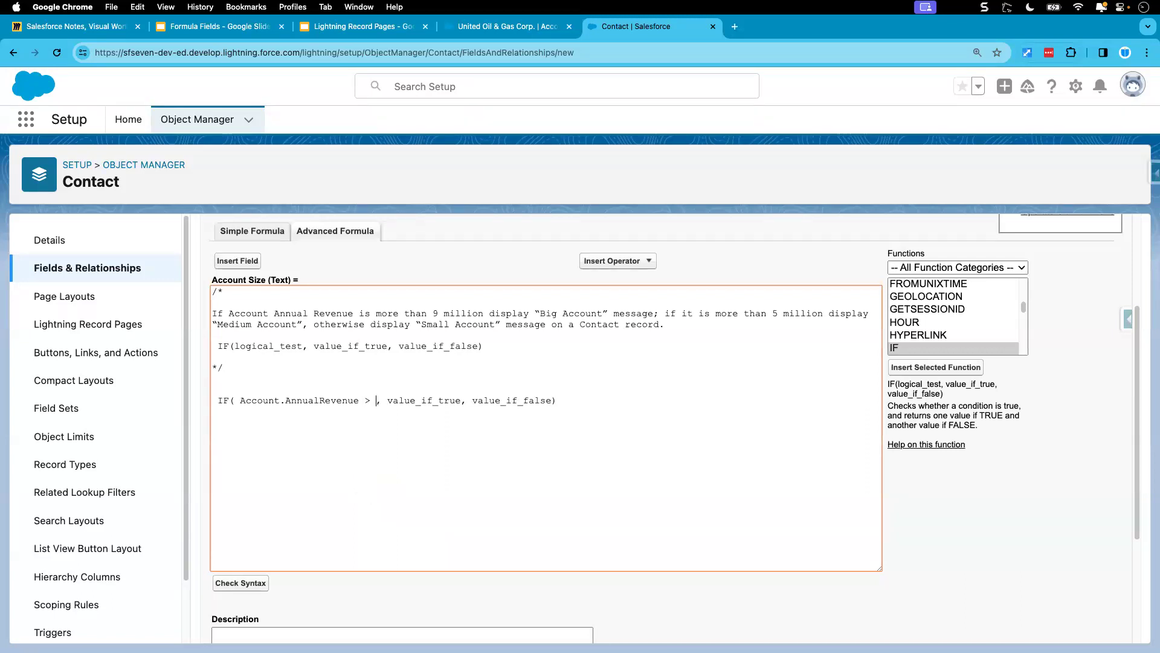
{"action": "type", "text": "9"}
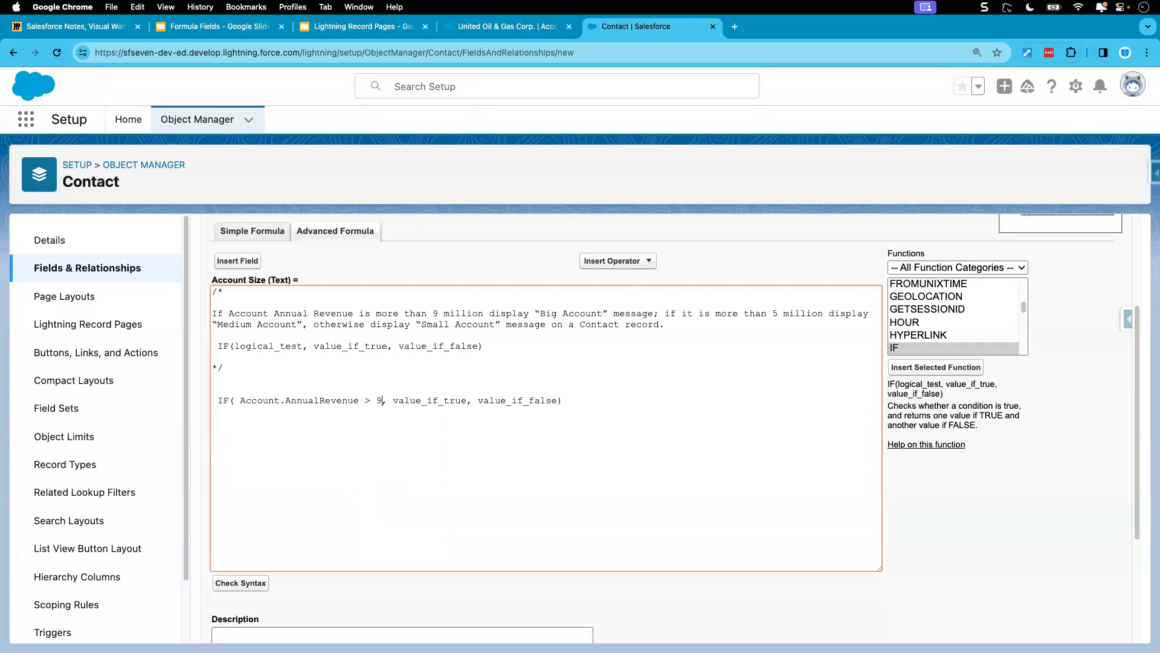
{"action": "type", "text": "000000"}
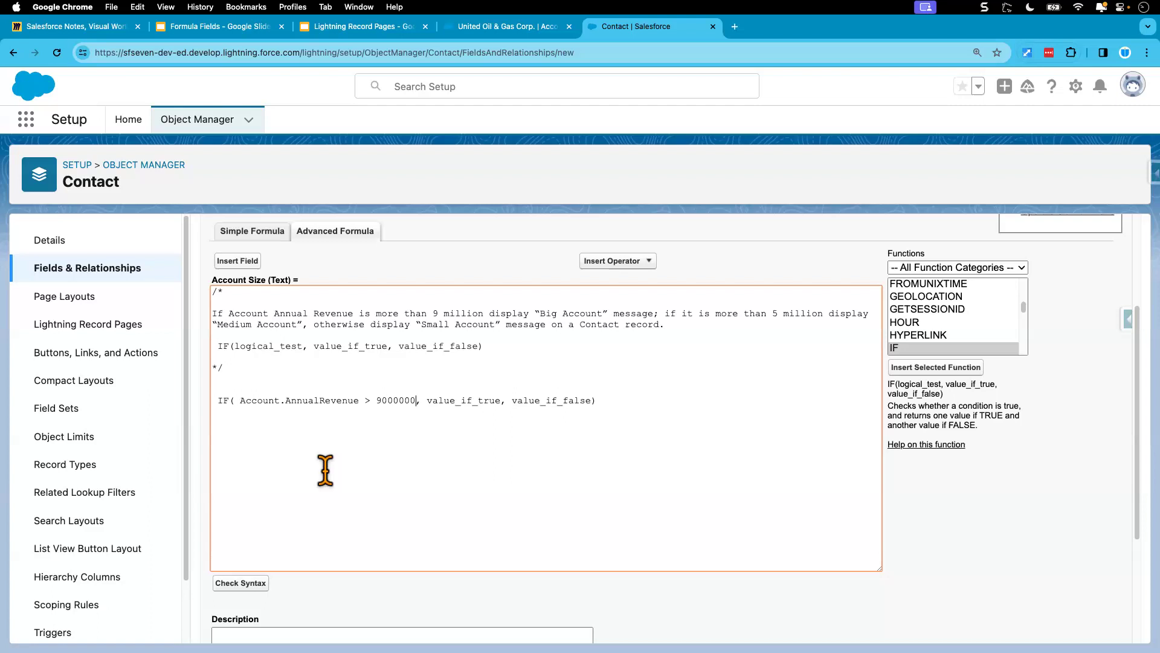
Step: Replace value_if_true in the IF function with the text 'Big Account'
{"action": "left_click_drag", "start_coordinate": [241, 401], "coordinate": [363, 400]}
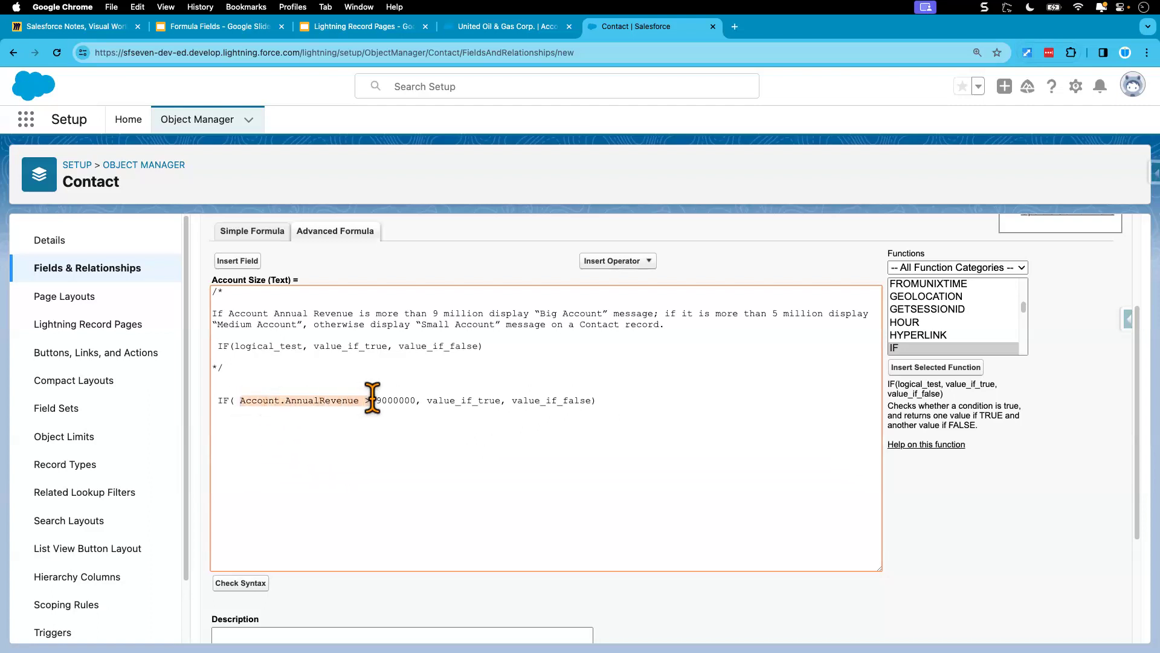
{"action": "left_click", "coordinate": [454, 401]}
{"action": "double_click", "coordinate": [456, 401]}
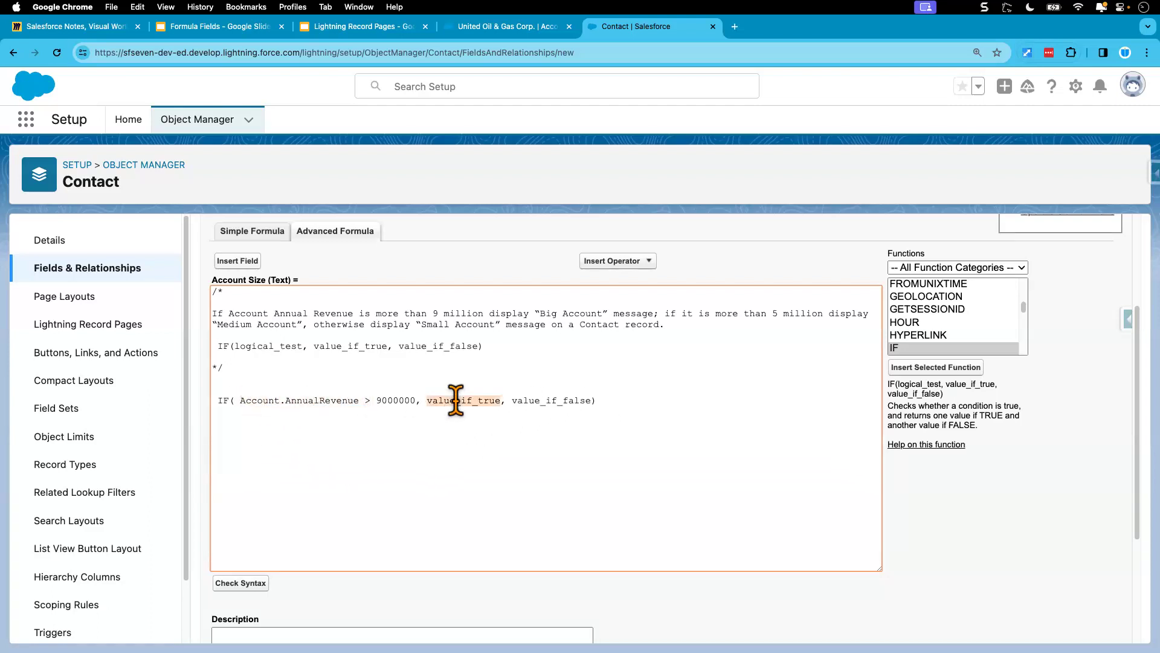
{"action": "type", "text": "''"}
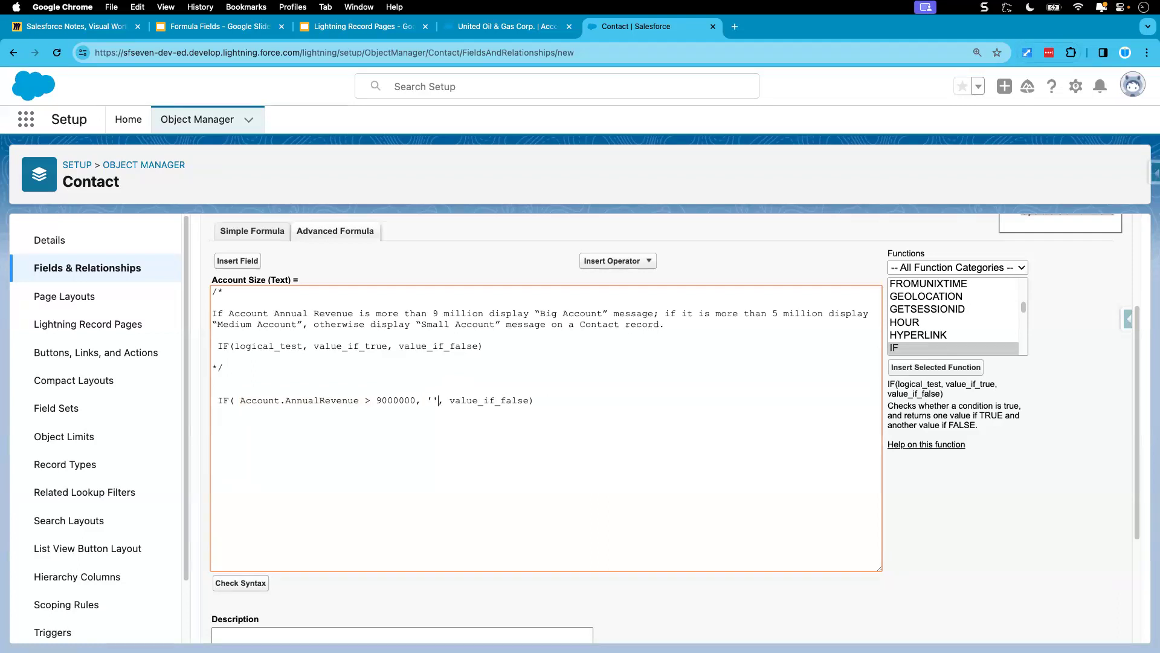
{"action": "type", "text": "Big Account"}
Step: Review the annual revenue requirement on the Formula Fields #4 (IF & CASE) slide and return to the Contact formula editor
{"action": "left_click", "coordinate": [223, 31]}
{"action": "left_click", "coordinate": [512, 436]}
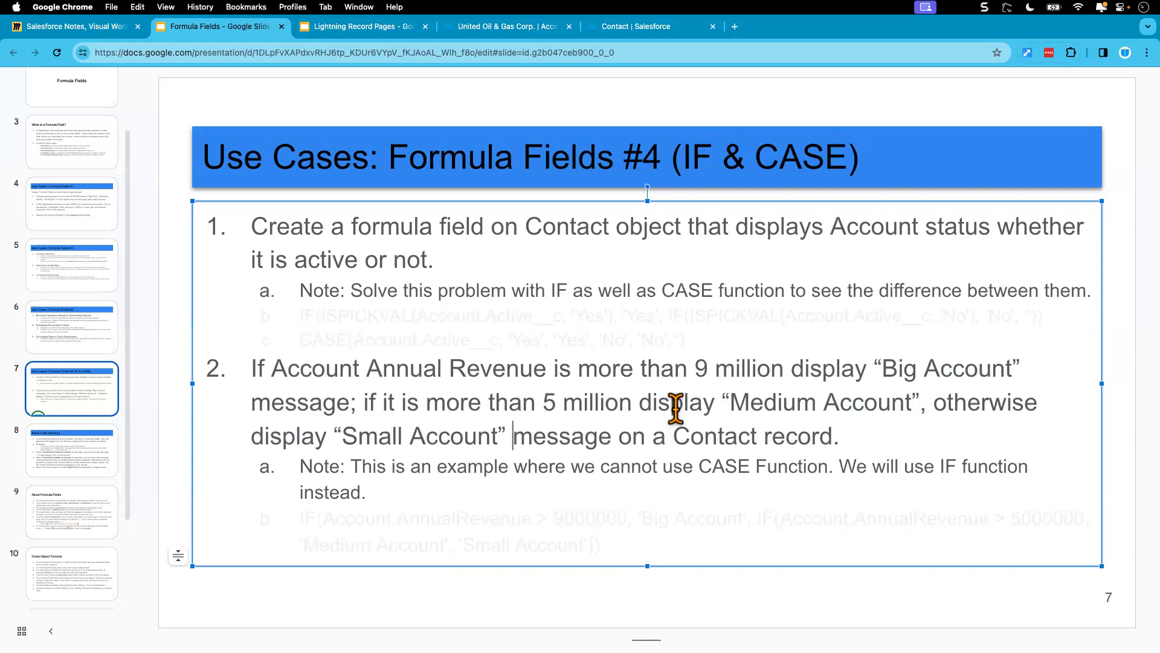
{"action": "left_click_drag", "start_coordinate": [880, 368], "coordinate": [989, 378]}
{"action": "left_click", "coordinate": [880, 602]}
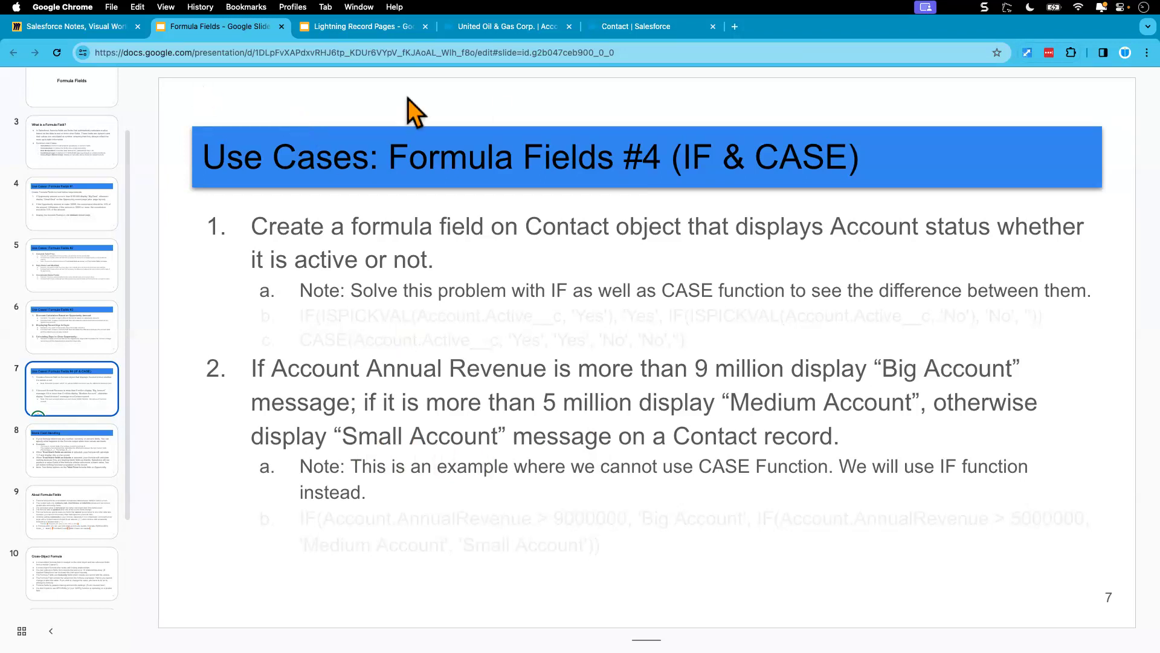
{"action": "left_click", "coordinate": [621, 27]}
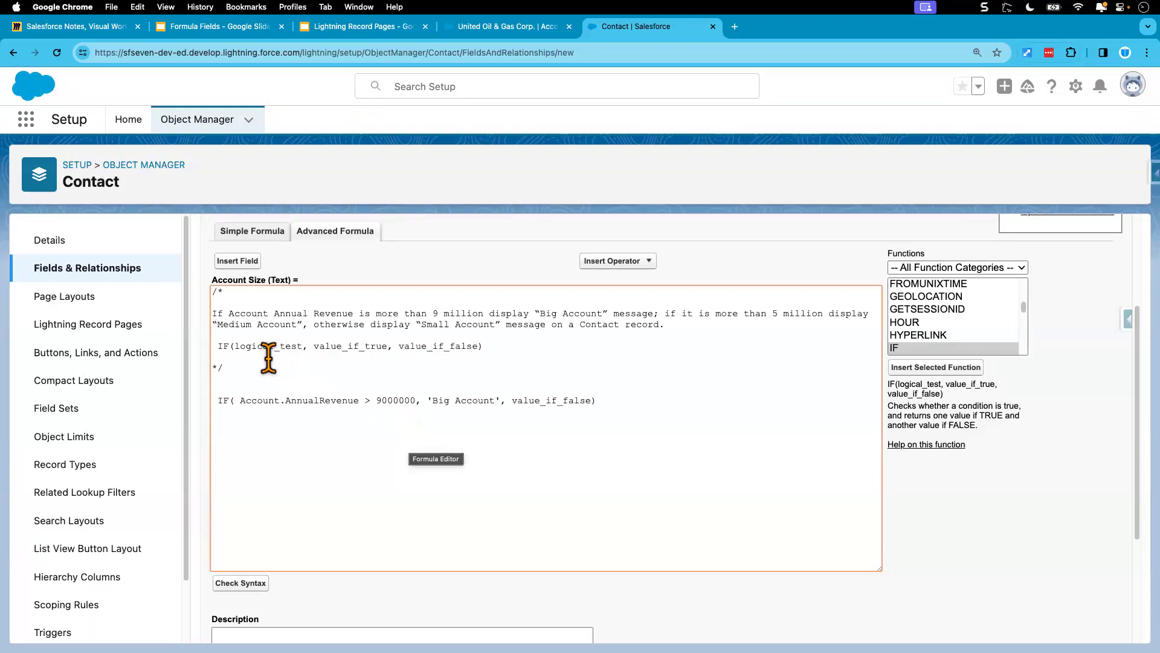
Step: Replace value_if_false in the IF function below the comment with a nested IF function
{"action": "left_click_drag", "start_coordinate": [219, 346], "coordinate": [484, 345]}
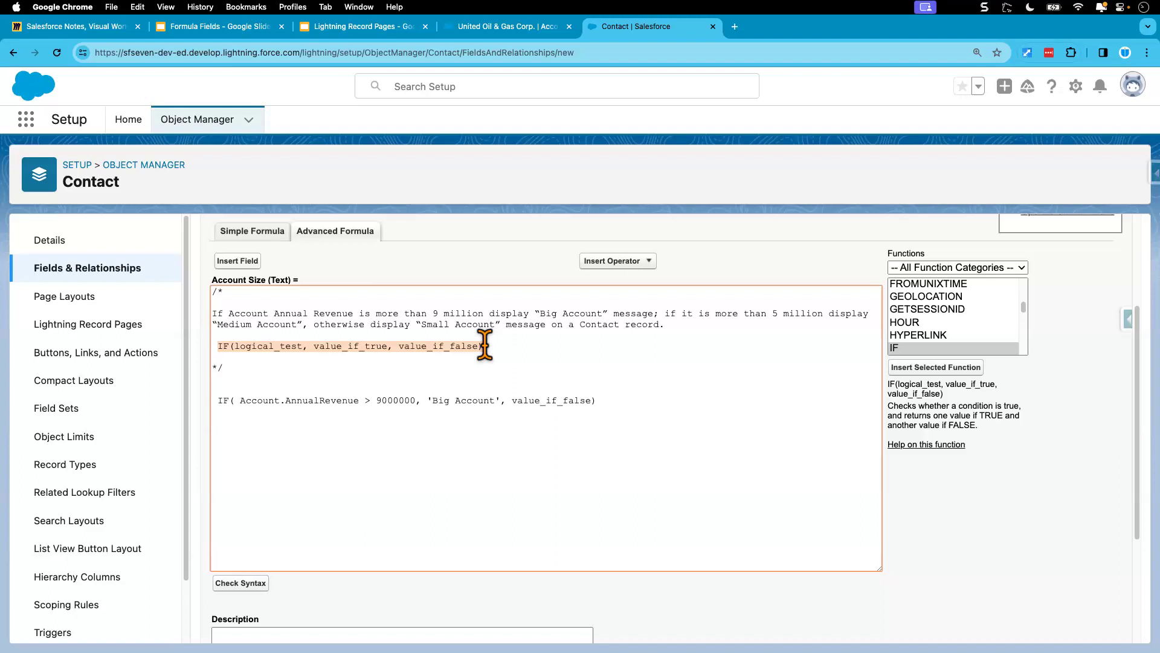
{"action": "left_click_drag", "start_coordinate": [505, 400], "coordinate": [428, 402]}
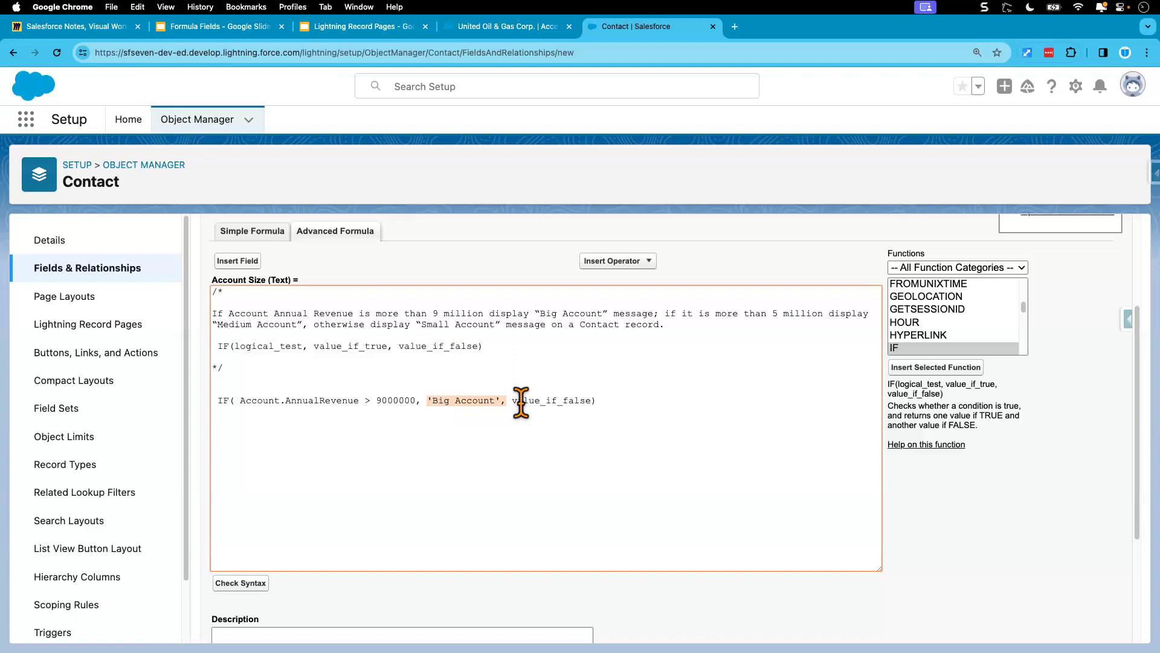
{"action": "double_click", "coordinate": [551, 401]}
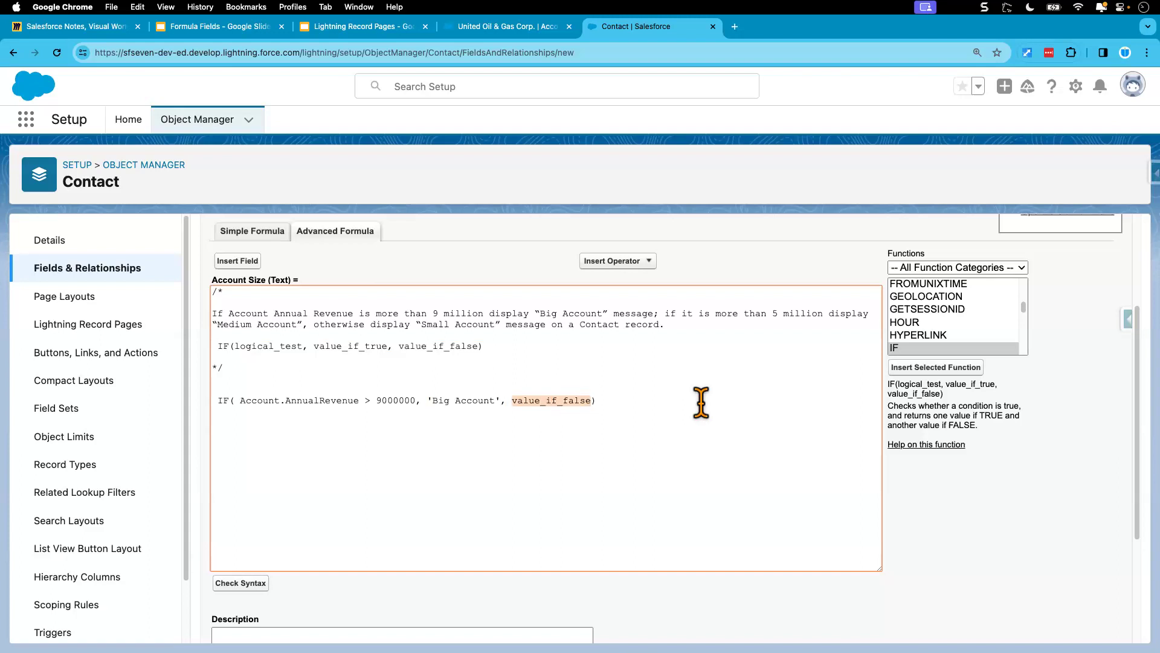
{"action": "left_click", "coordinate": [616, 404]}
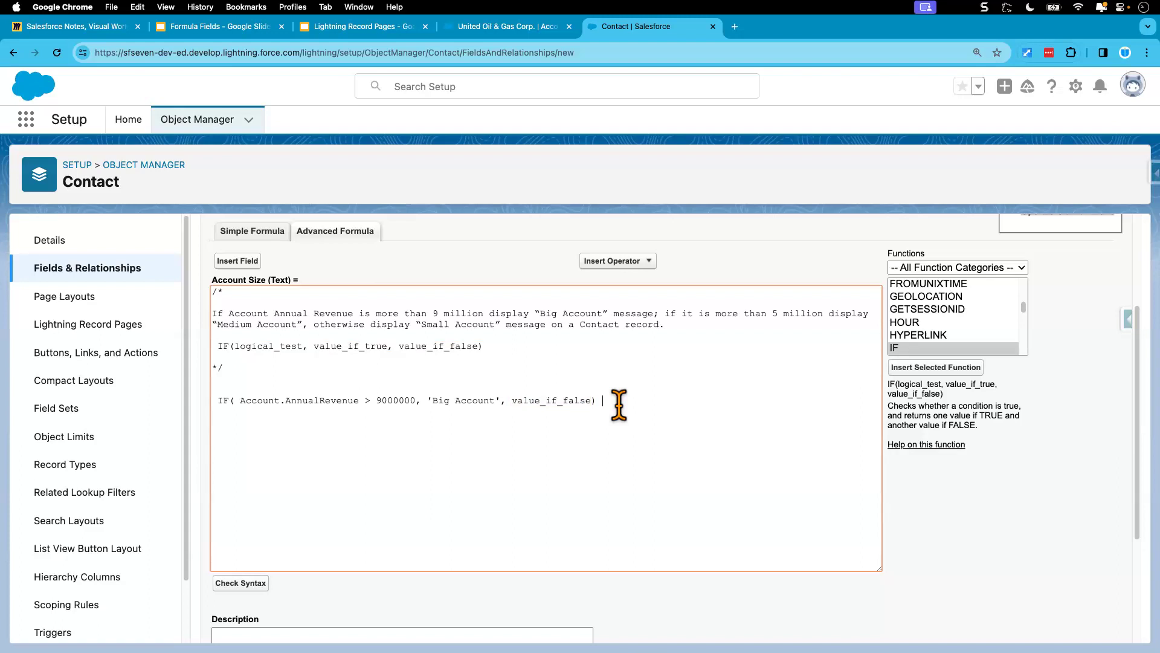
{"action": "double_click", "coordinate": [556, 400]}
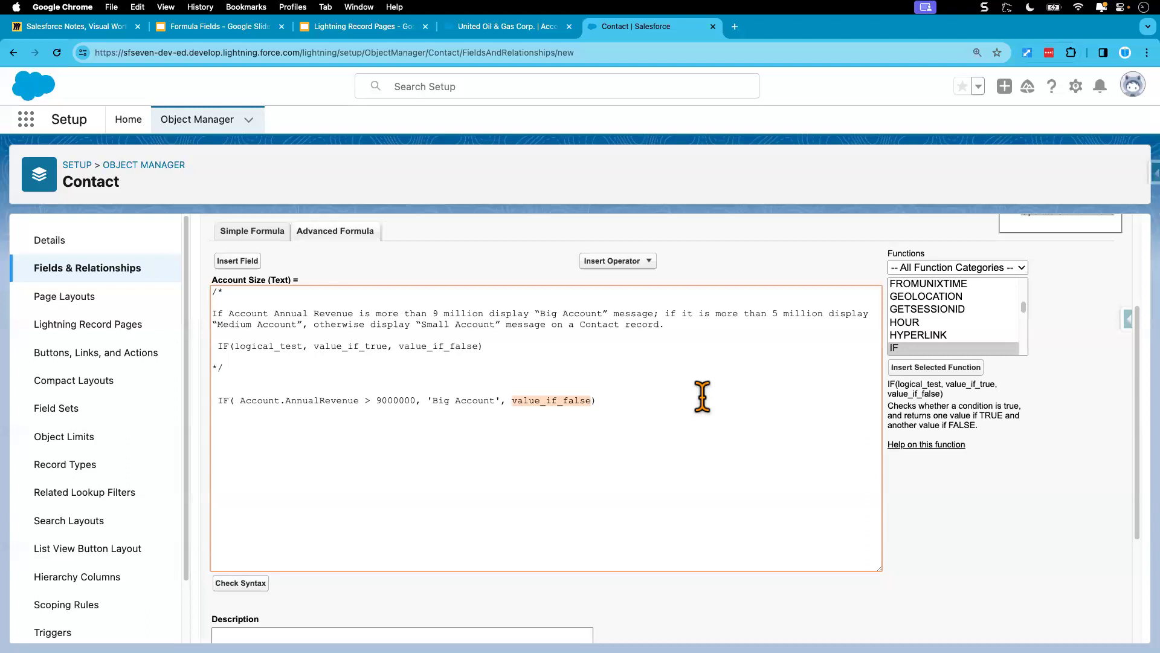
{"action": "left_click", "coordinate": [920, 369]}
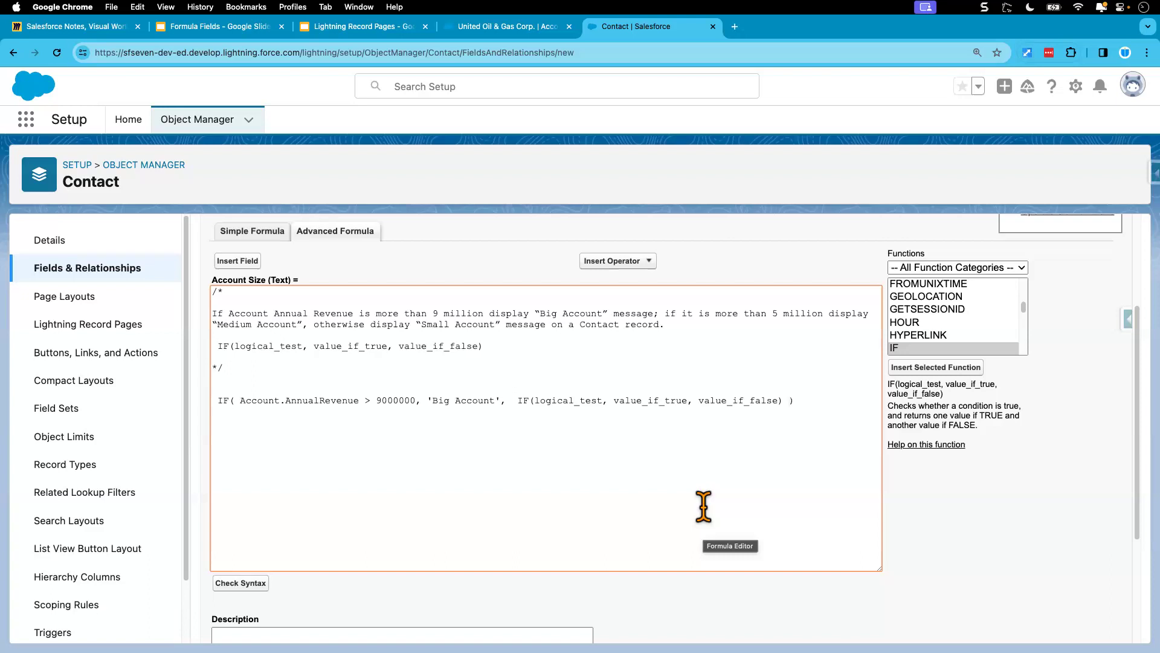
Step: Copy the outer condition Account.AnnualRevenue > 9000000 over the nested IF function's logical_test
{"action": "double_click", "coordinate": [591, 401]}
{"action": "left_click", "coordinate": [610, 406]}
{"action": "double_click", "coordinate": [572, 403]}
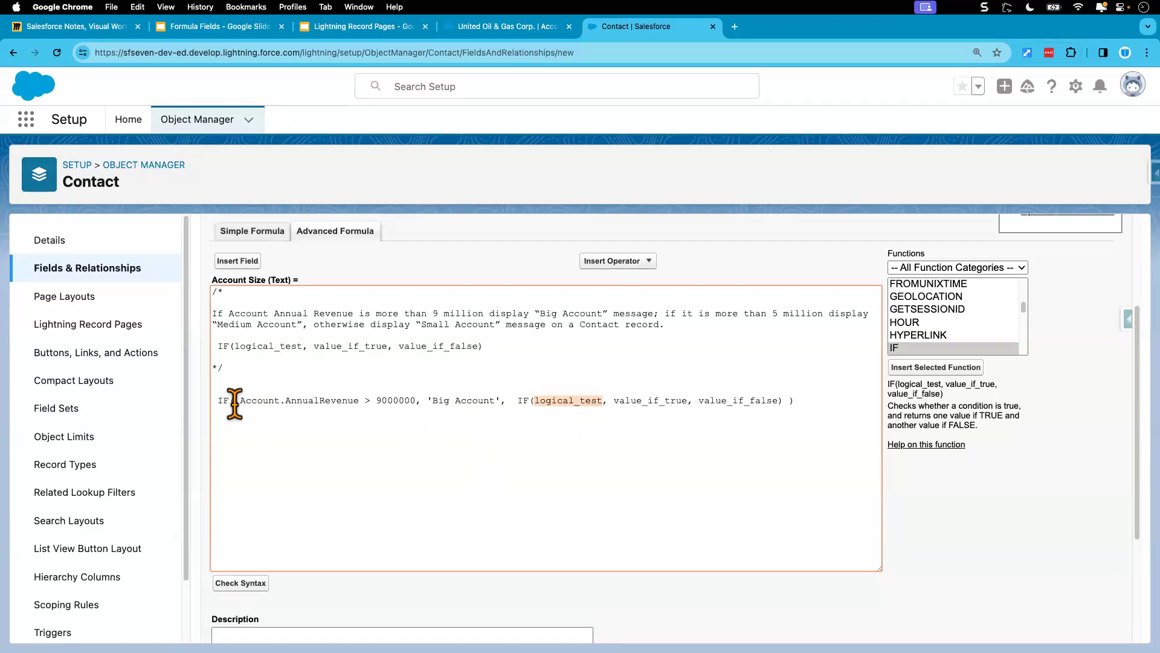
{"action": "left_click_drag", "start_coordinate": [240, 401], "coordinate": [414, 421]}
{"action": "key", "text": "super+c"}
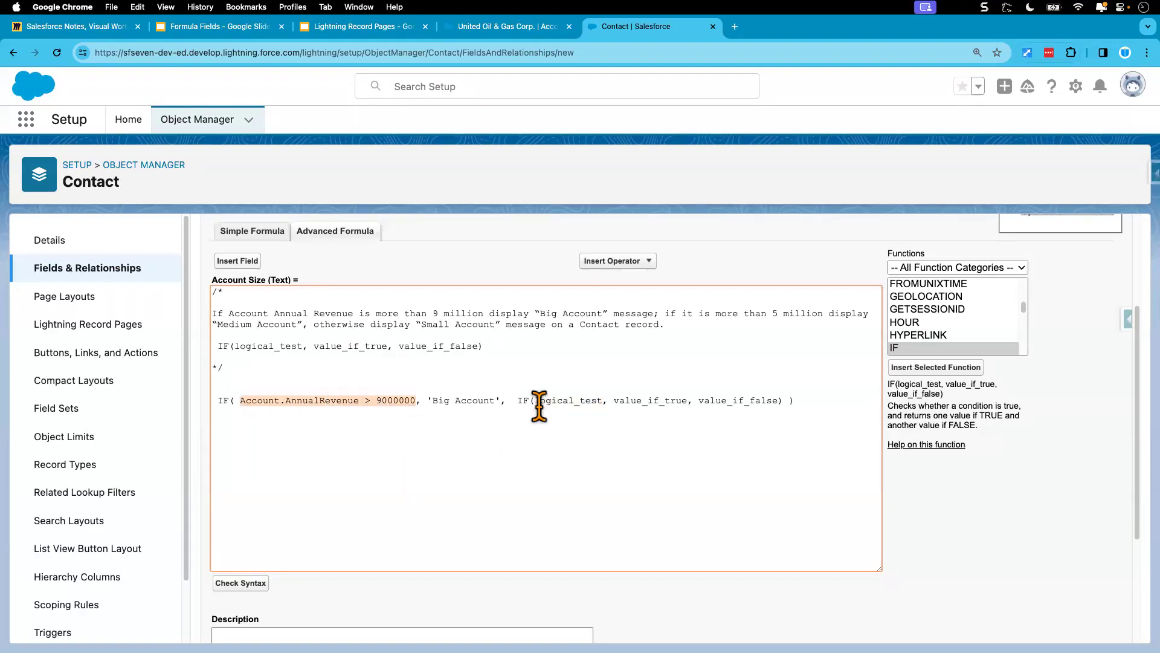
{"action": "left_click_drag", "start_coordinate": [534, 404], "coordinate": [602, 403]}
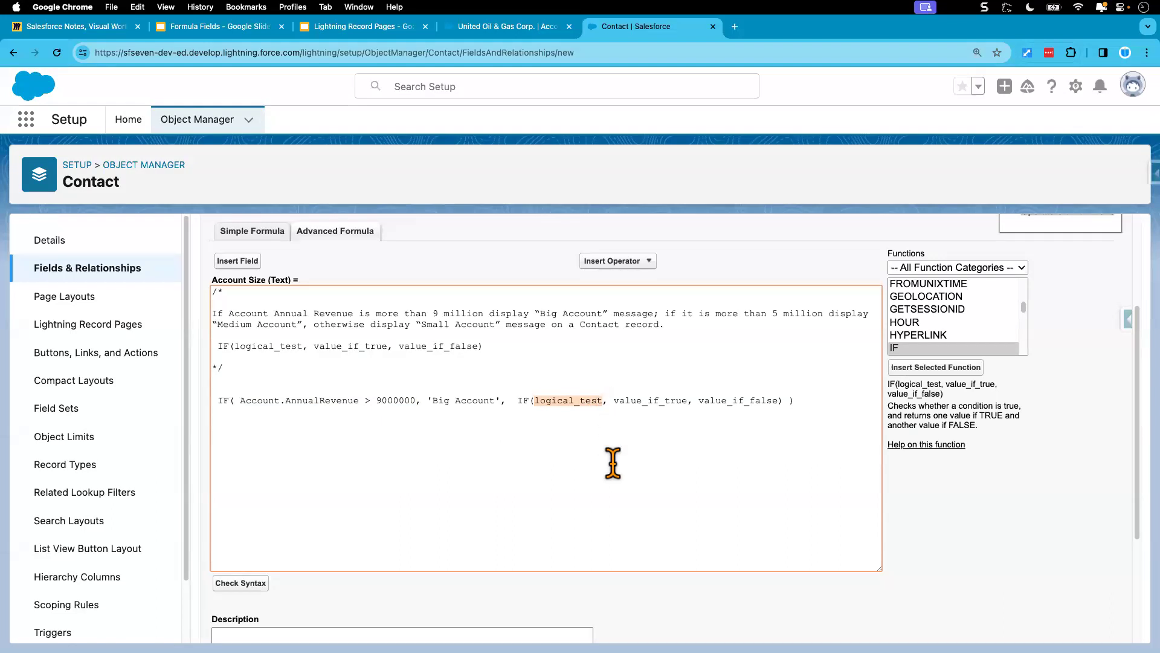
{"action": "key", "text": "super+v"}
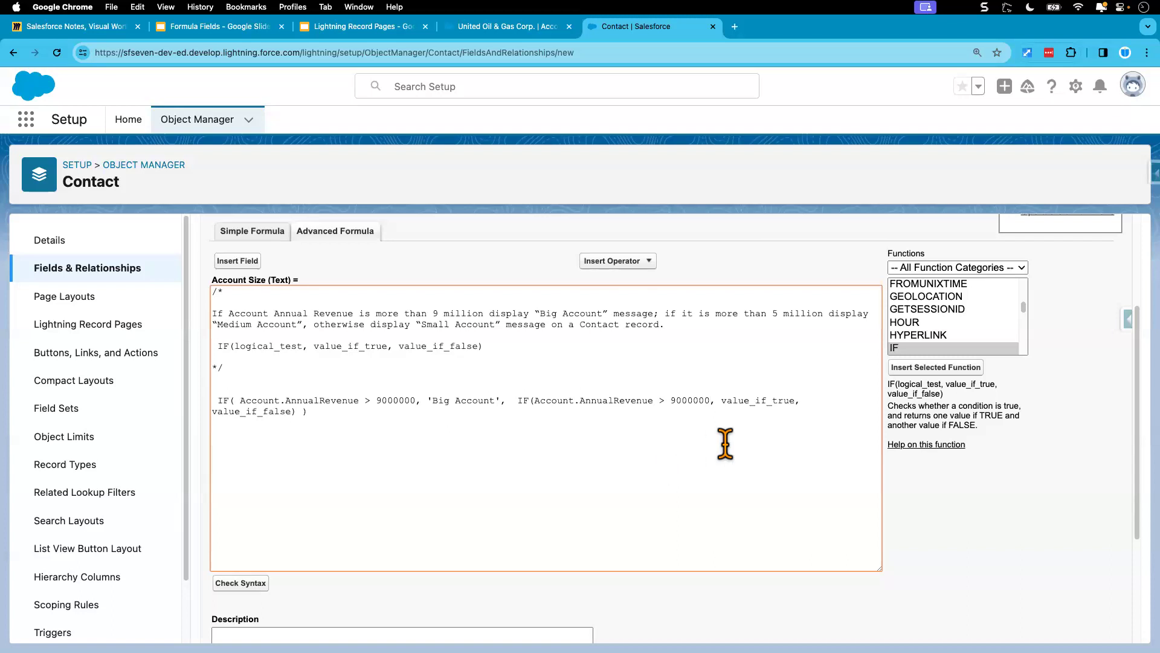
Step: Set the revenue threshold in the nested IF function's condition to 5000000
{"action": "double_click", "coordinate": [745, 401]}
{"action": "left_click", "coordinate": [669, 400]}
{"action": "key", "text": "BackSpace"}
{"action": "type", "text": "5"}
Step: Replace value_if_true in the nested IF function with the text 'Medium Account'
{"action": "double_click", "coordinate": [762, 401]}
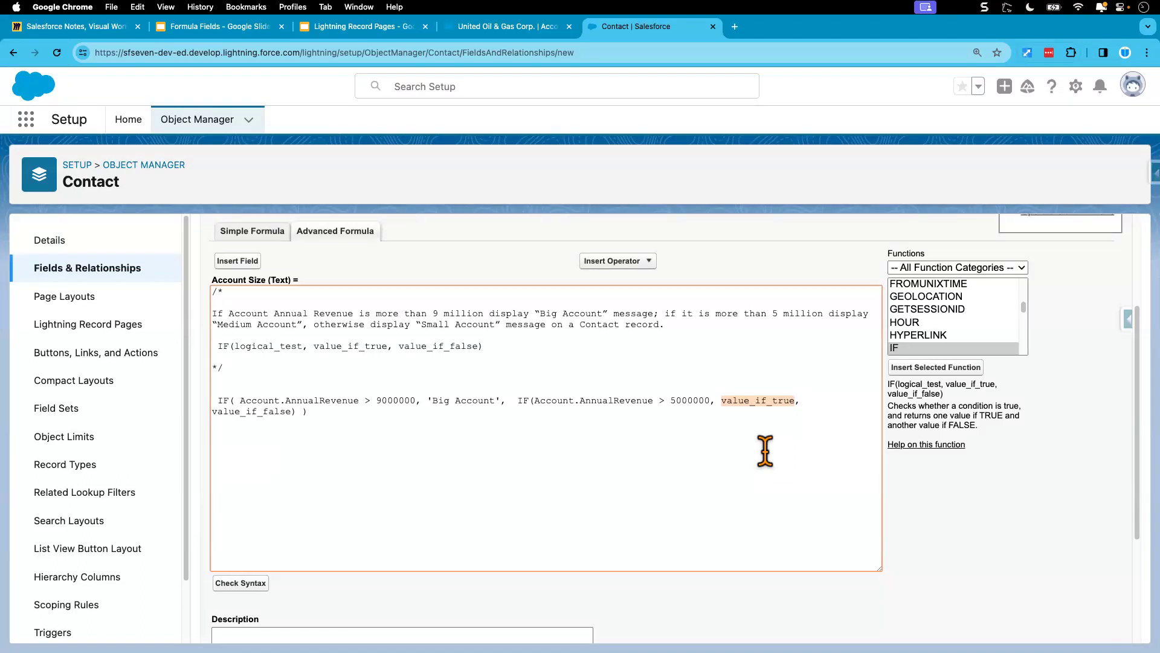
{"action": "type", "text": "''"}
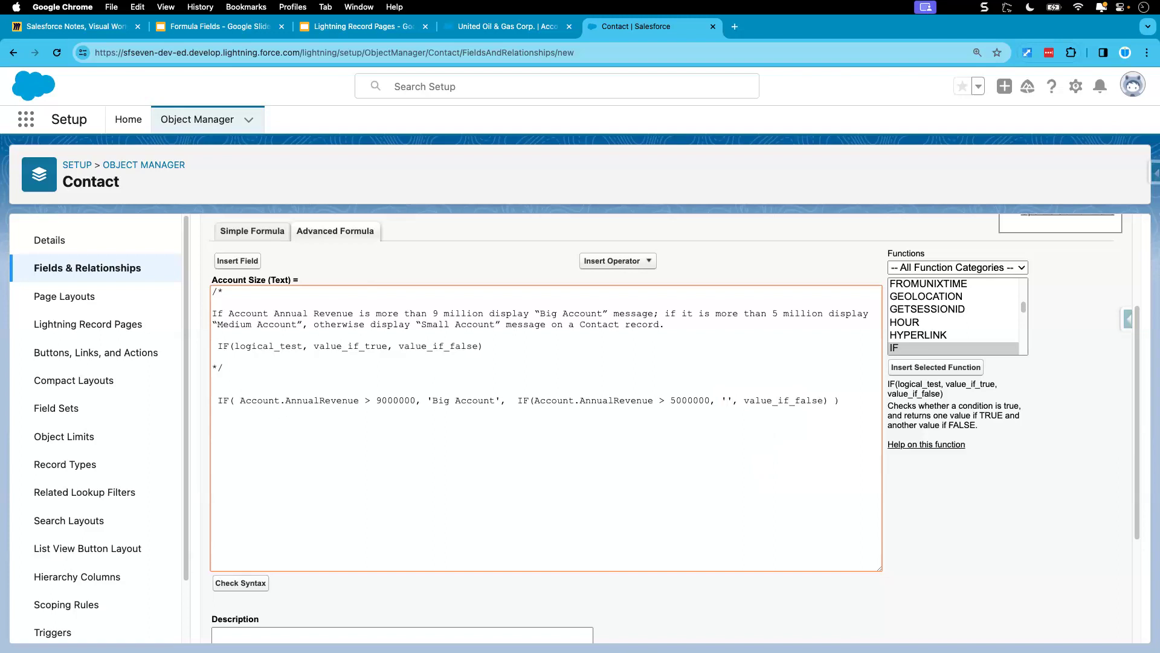
{"action": "type", "text": "Medium "}
{"action": "type", "text": "Account"}
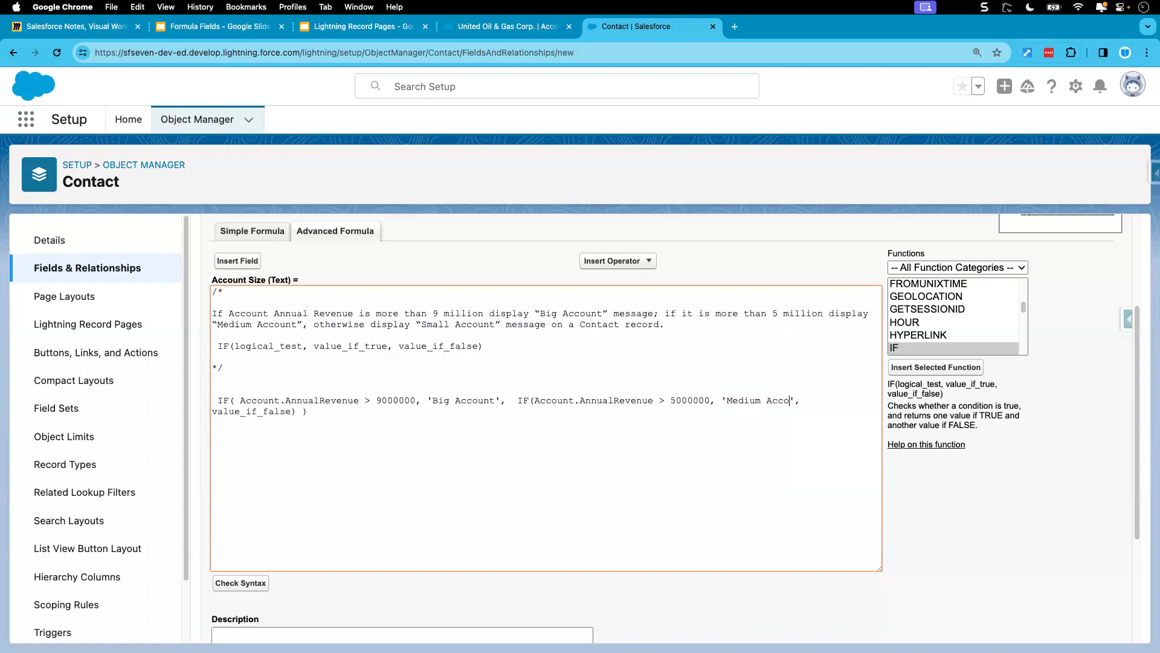
{"action": "left_click", "coordinate": [767, 489]}
{"action": "left_click_drag", "start_coordinate": [729, 402], "coordinate": [807, 401]}
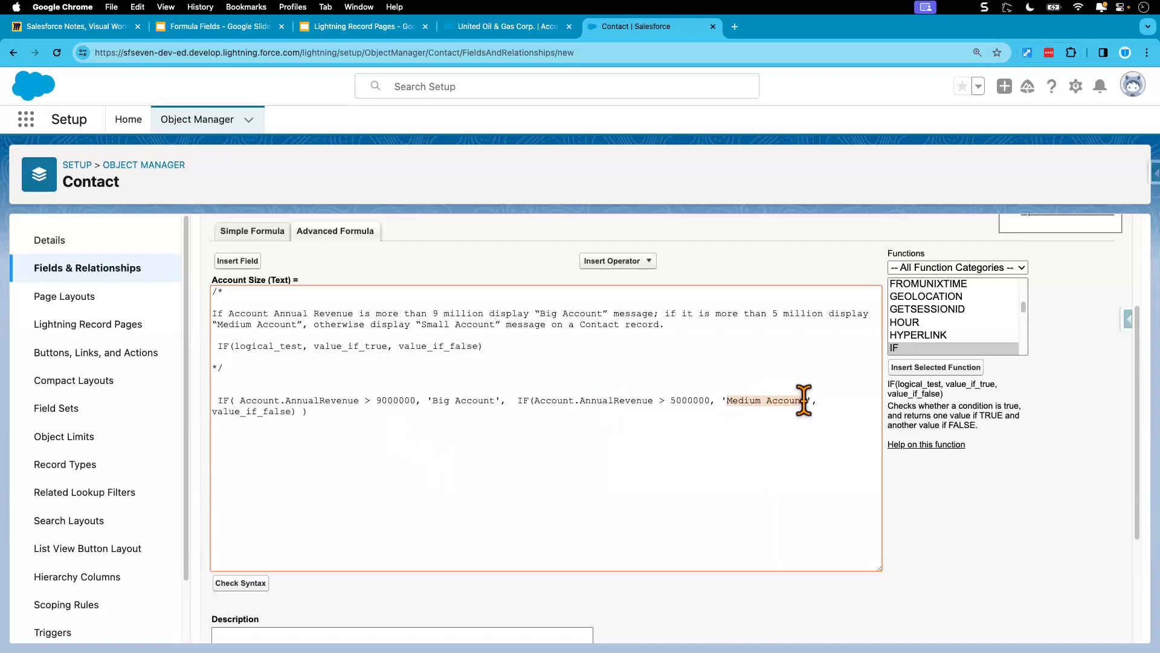
Step: Replace value_if_false in the nested IF function with 'Small Account' and remove the space between the closing parentheses
{"action": "double_click", "coordinate": [253, 411]}
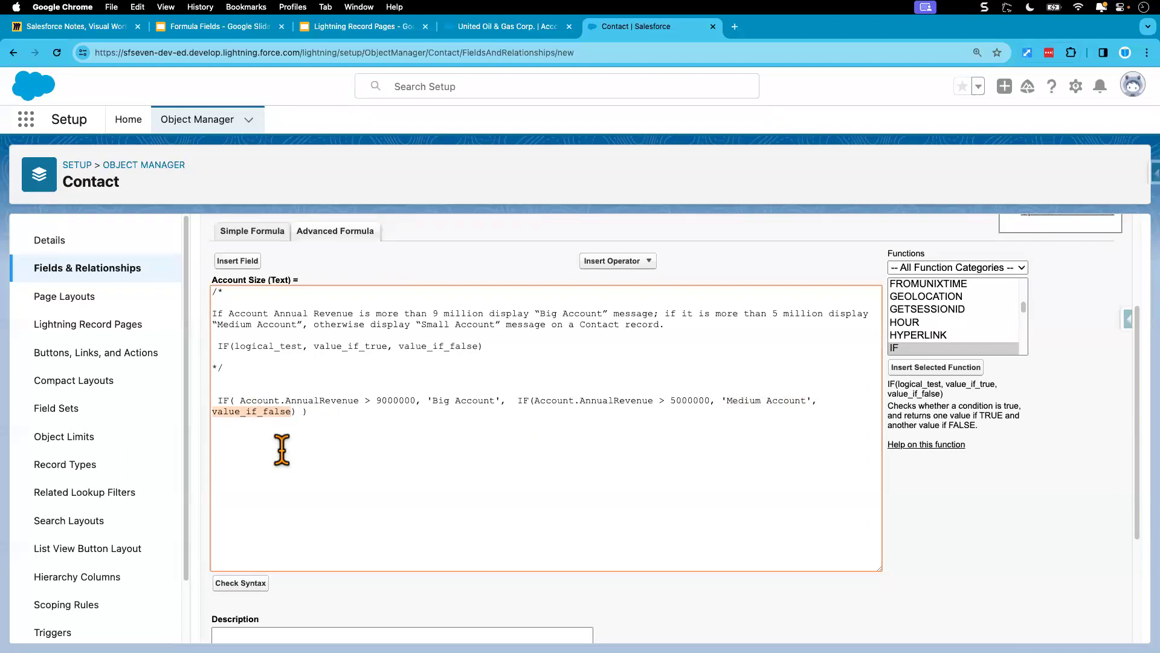
{"action": "type", "text": "', '"}
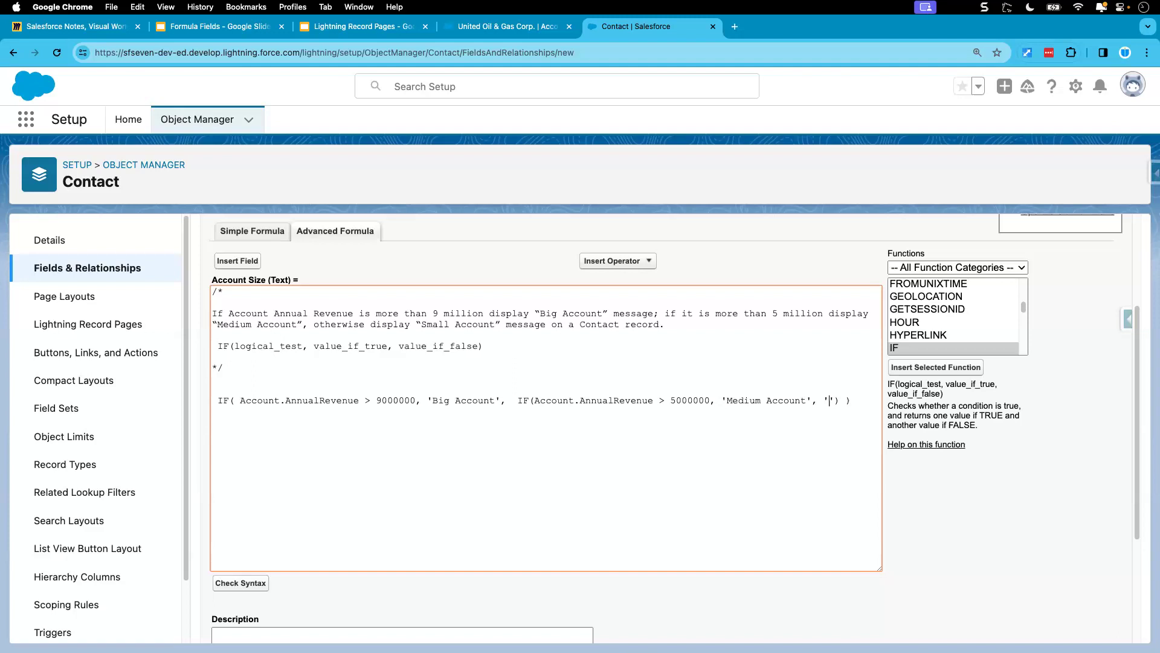
{"action": "type", "text": "Small Account"}
{"action": "left_click", "coordinate": [262, 411]}
Step: Check the formula's syntax and delete the leading space before the outer IF function
{"action": "left_click", "coordinate": [241, 584]}
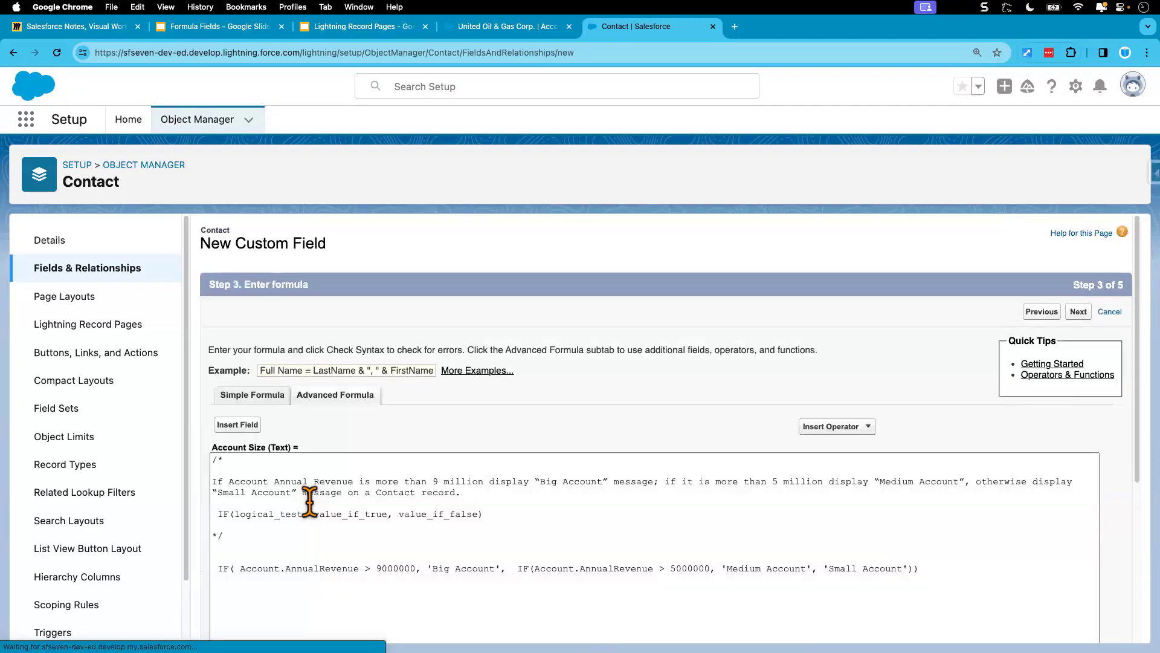
{"action": "scroll", "coordinate": [310, 501], "scroll_direction": "down", "scroll_amount": 2}
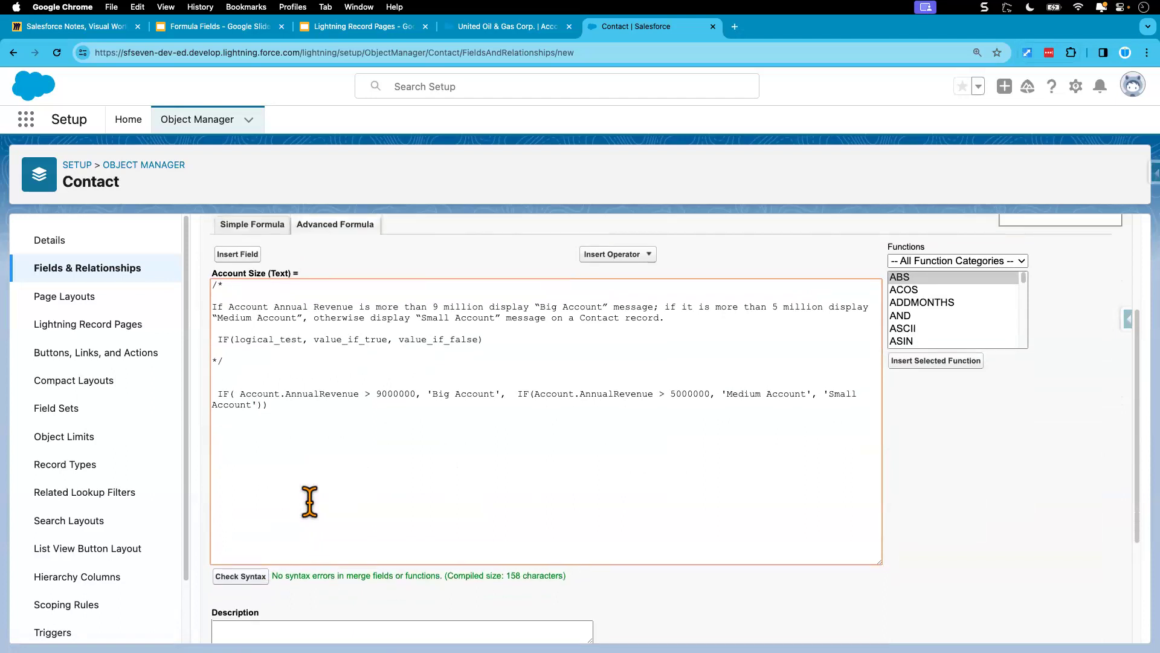
{"action": "left_click_drag", "start_coordinate": [270, 575], "coordinate": [608, 575]}
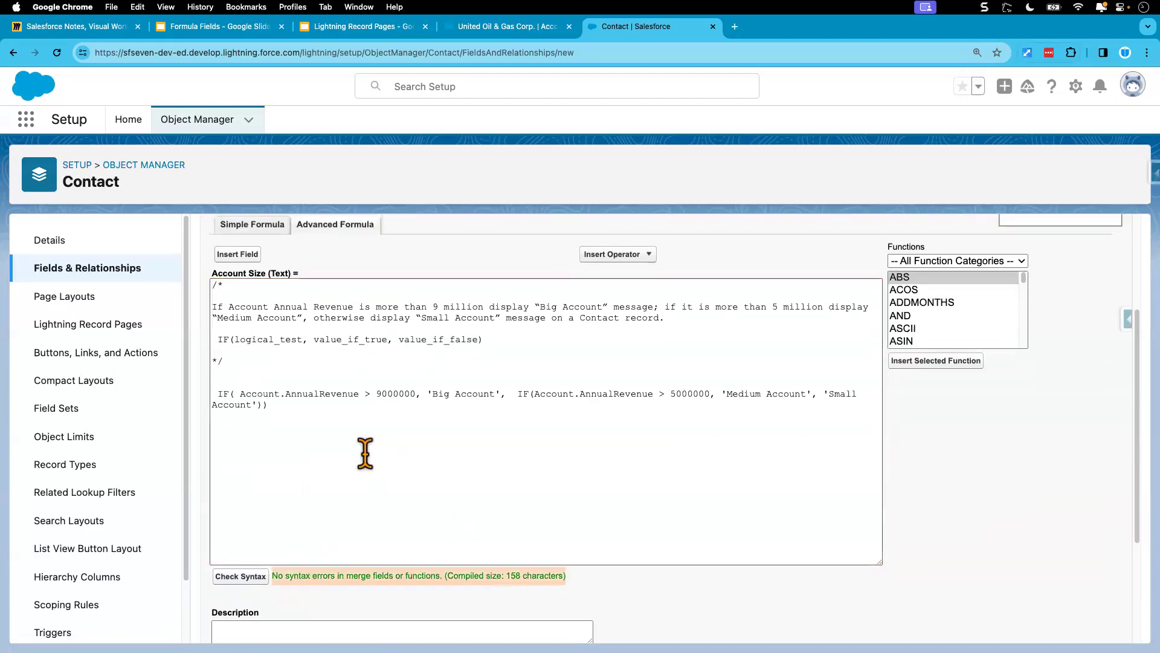
{"action": "left_click", "coordinate": [218, 396]}
{"action": "key", "text": "BackSpace"}
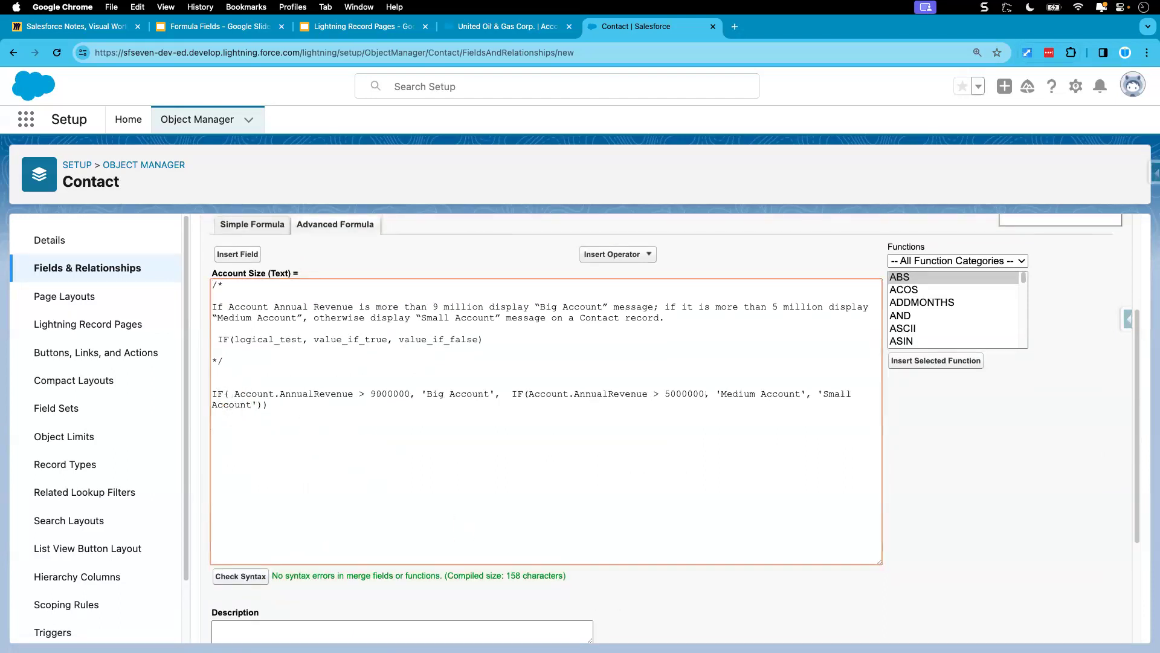
Step: Examine the conditions and the Big, Medium and Small Account results of the nested IF formula against the IF template
{"action": "left_click", "coordinate": [349, 434]}
{"action": "left_click", "coordinate": [235, 394]}
{"action": "left_click_drag", "start_coordinate": [246, 393], "coordinate": [407, 394]}
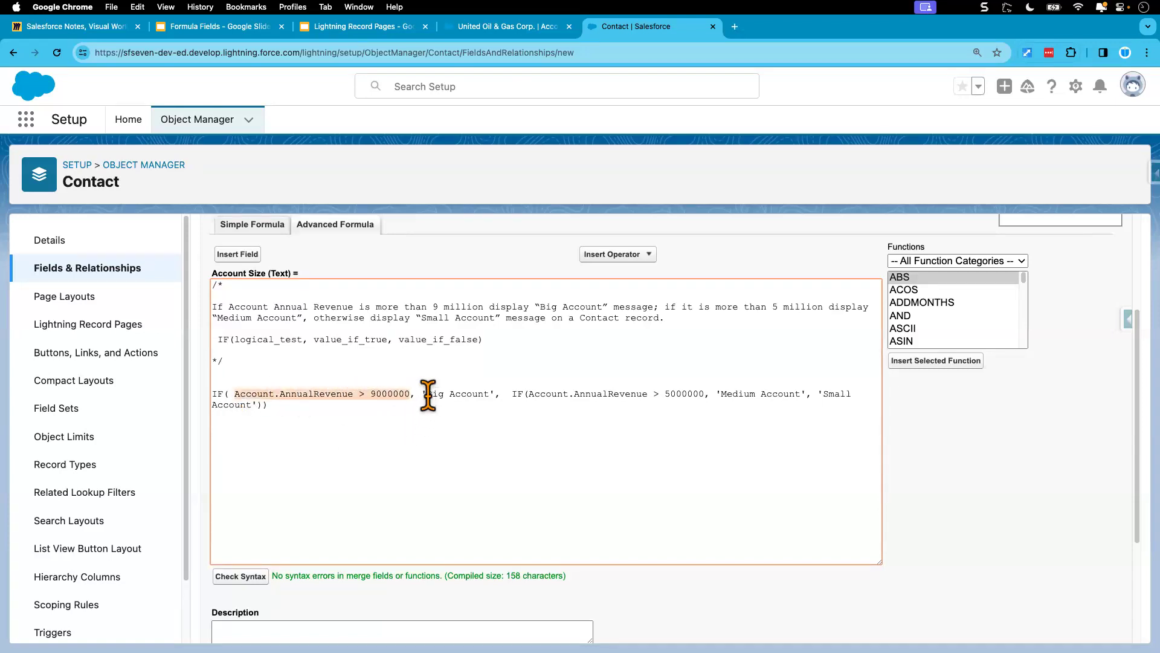
{"action": "left_click", "coordinate": [430, 395]}
{"action": "left_click_drag", "start_coordinate": [430, 395], "coordinate": [491, 396]}
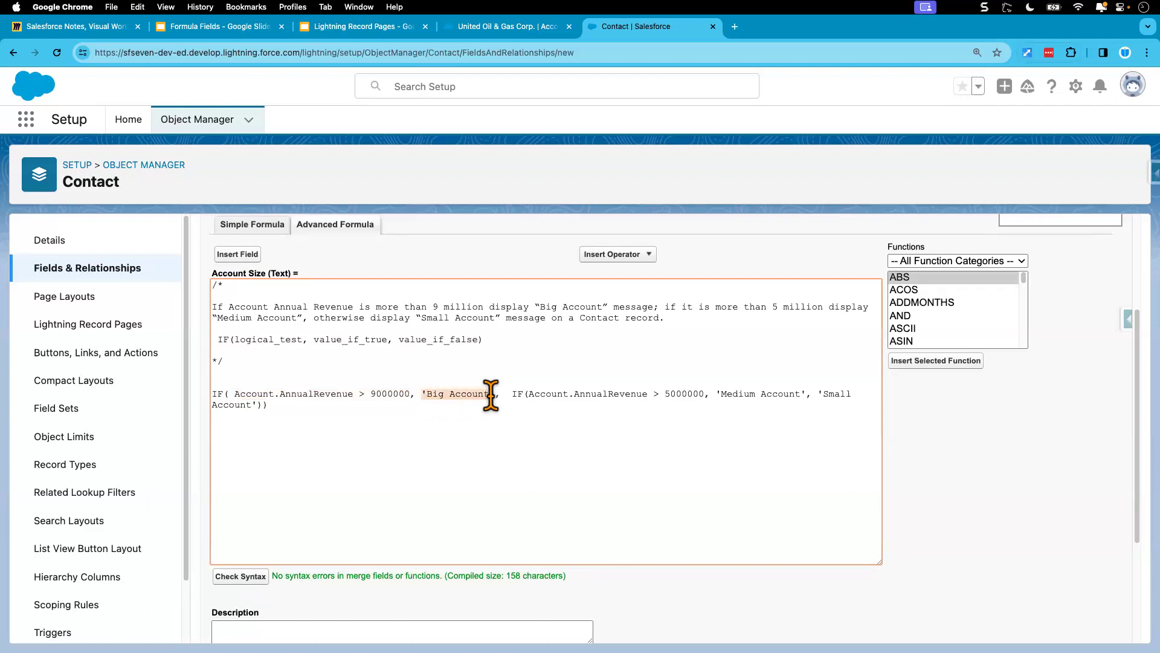
{"action": "left_click_drag", "start_coordinate": [512, 394], "coordinate": [808, 396]}
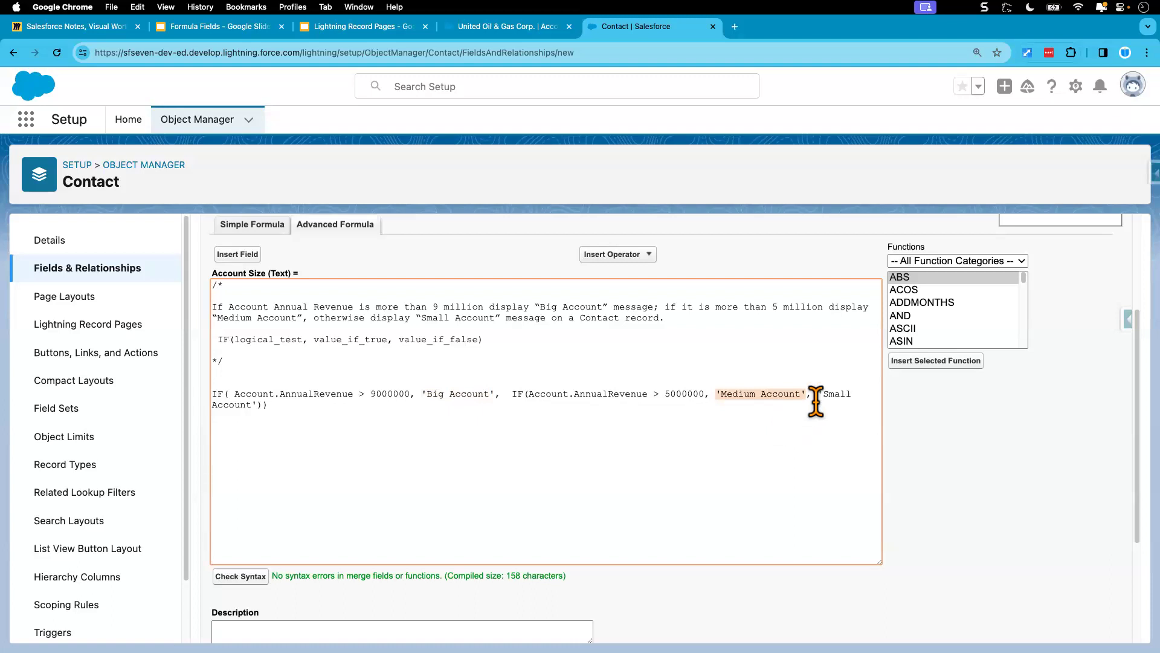
{"action": "left_click_drag", "start_coordinate": [818, 394], "coordinate": [852, 401]}
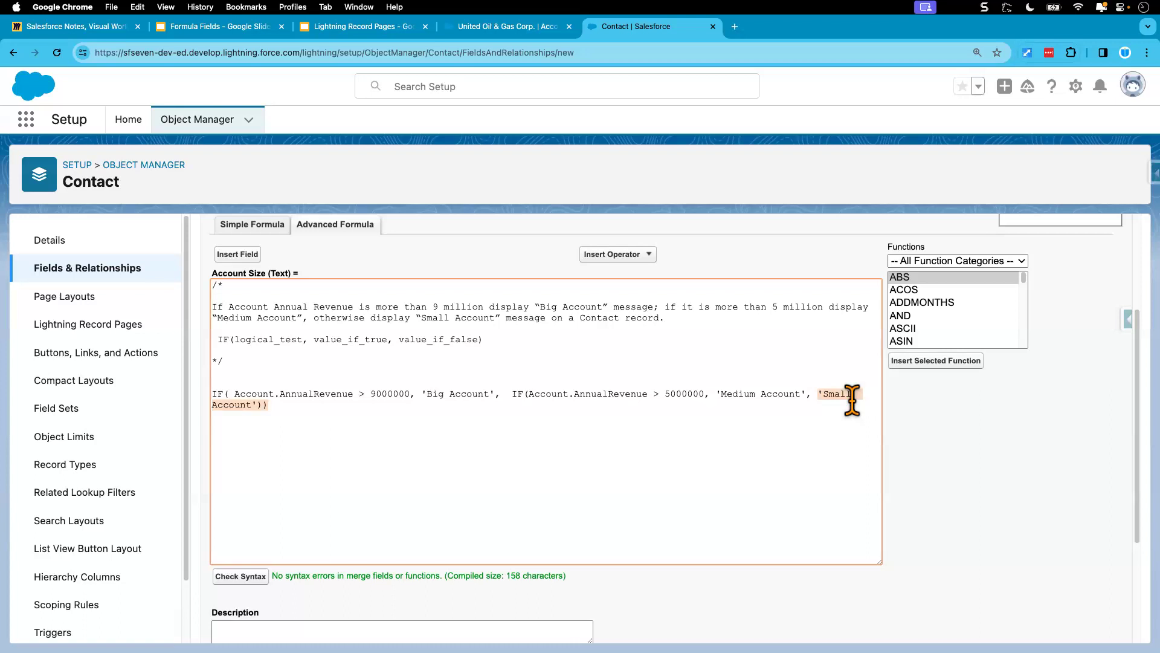
{"action": "left_click", "coordinate": [432, 428]}
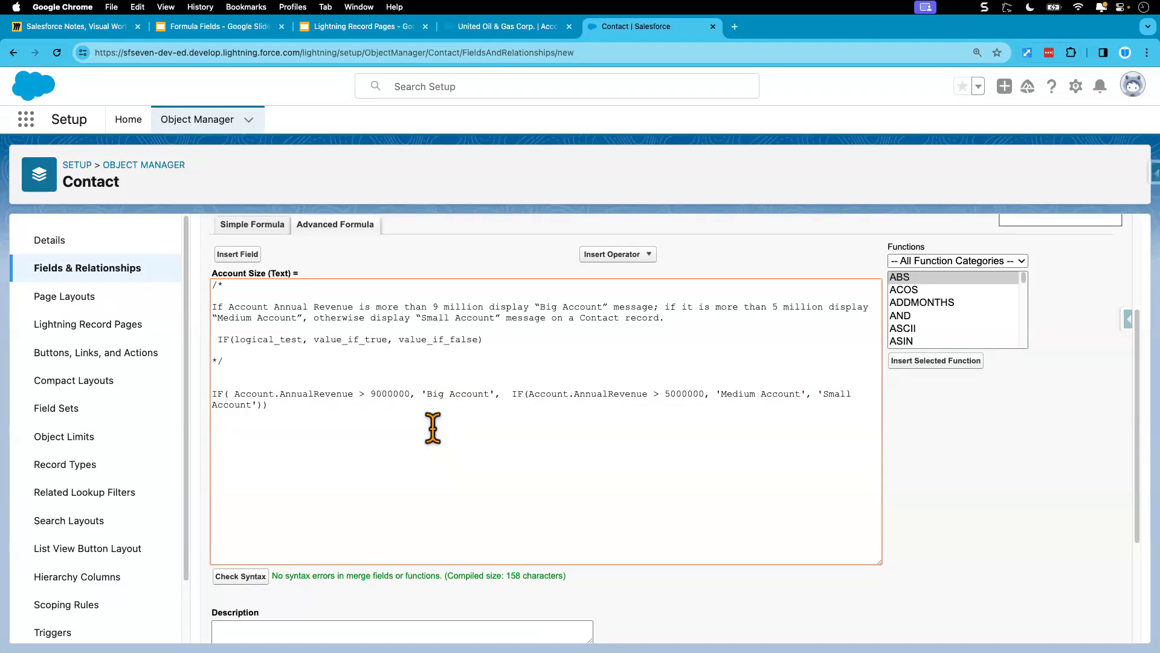
{"action": "left_click_drag", "start_coordinate": [823, 396], "coordinate": [256, 405]}
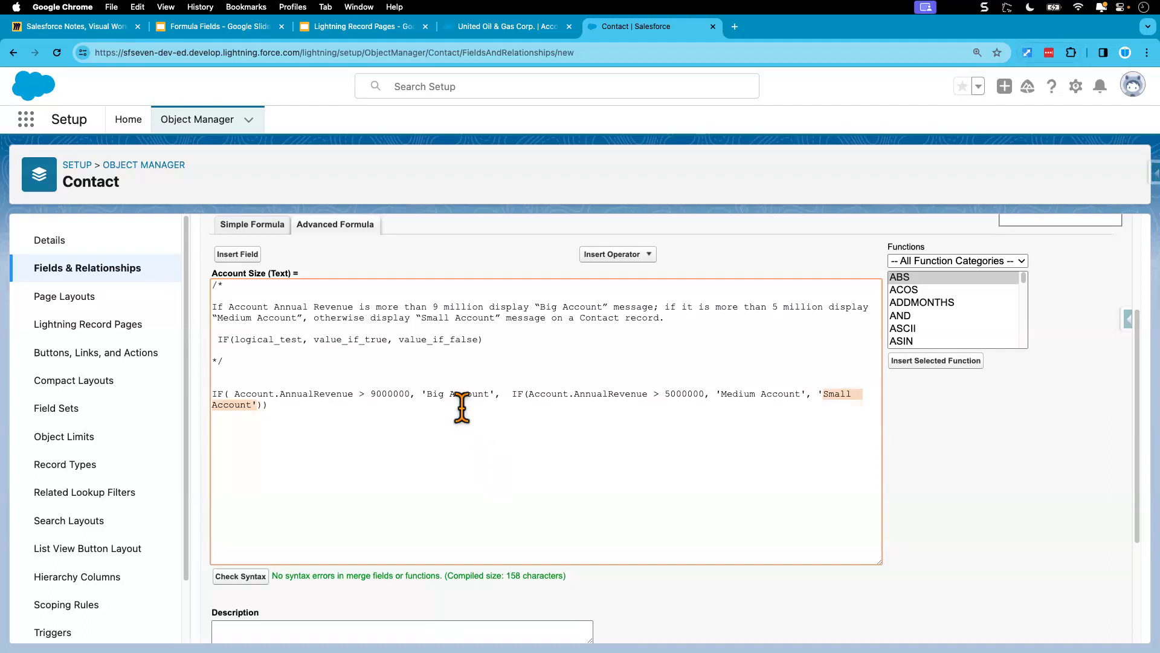
{"action": "double_click", "coordinate": [427, 340]}
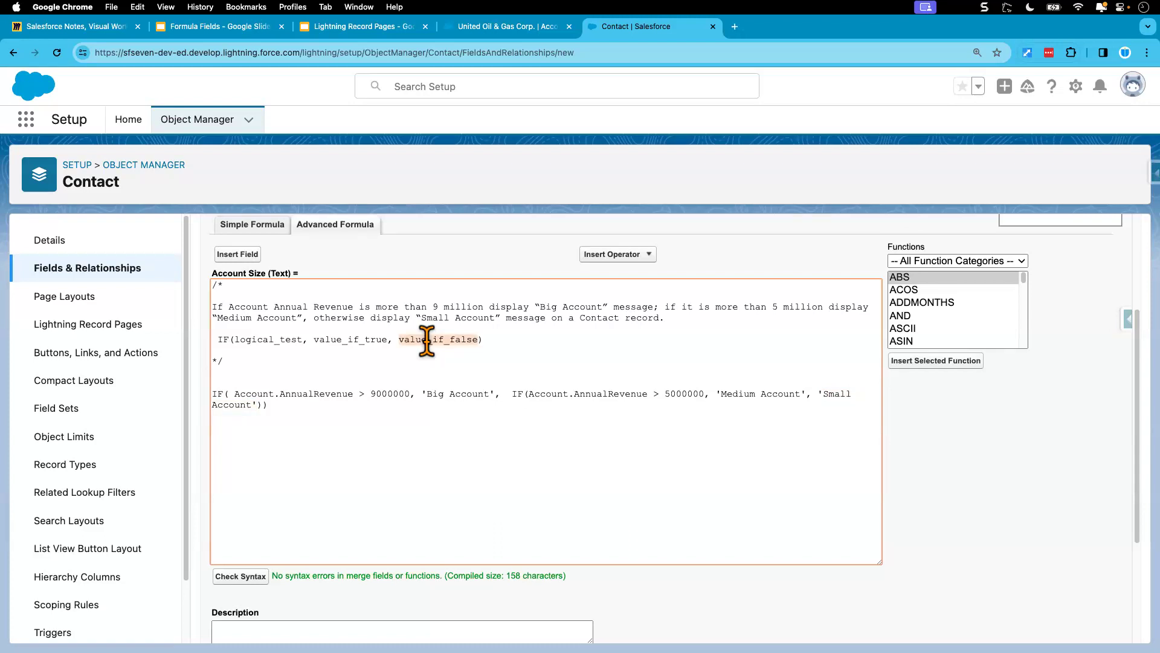
{"action": "left_click", "coordinate": [308, 405]}
Step: Accept the formula and the default field-level security, and save the Account Size field on Contact
{"action": "scroll", "coordinate": [392, 460], "scroll_direction": "down", "scroll_amount": 3}
{"action": "scroll", "coordinate": [391, 461], "scroll_direction": "down", "scroll_amount": 2}
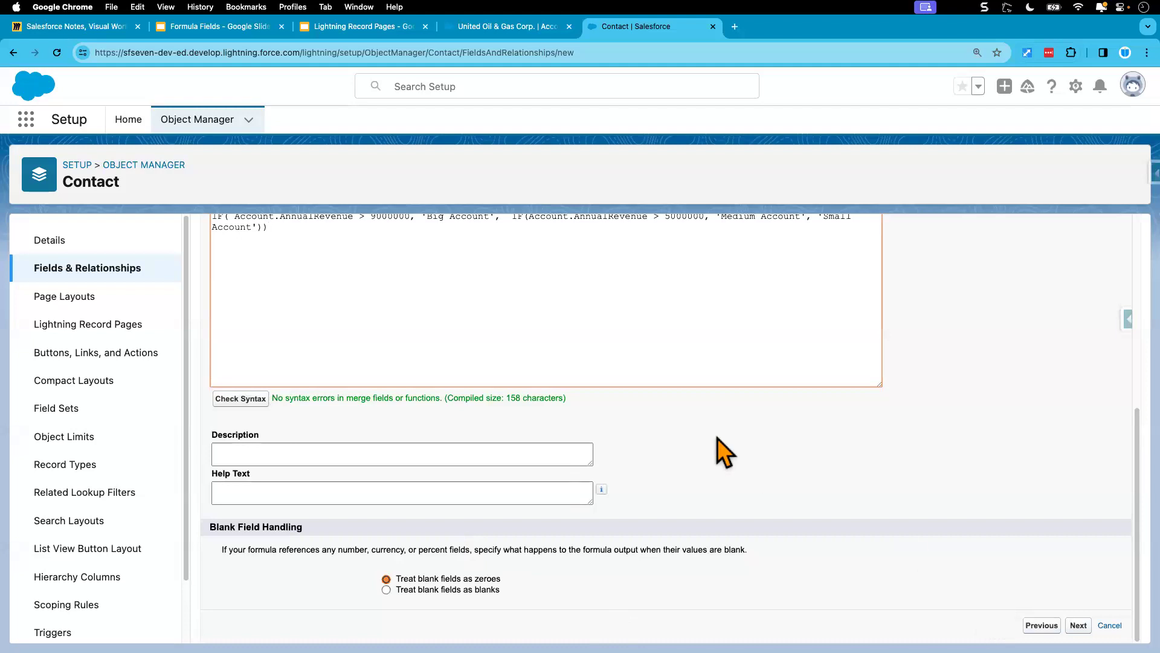
{"action": "left_click", "coordinate": [815, 446]}
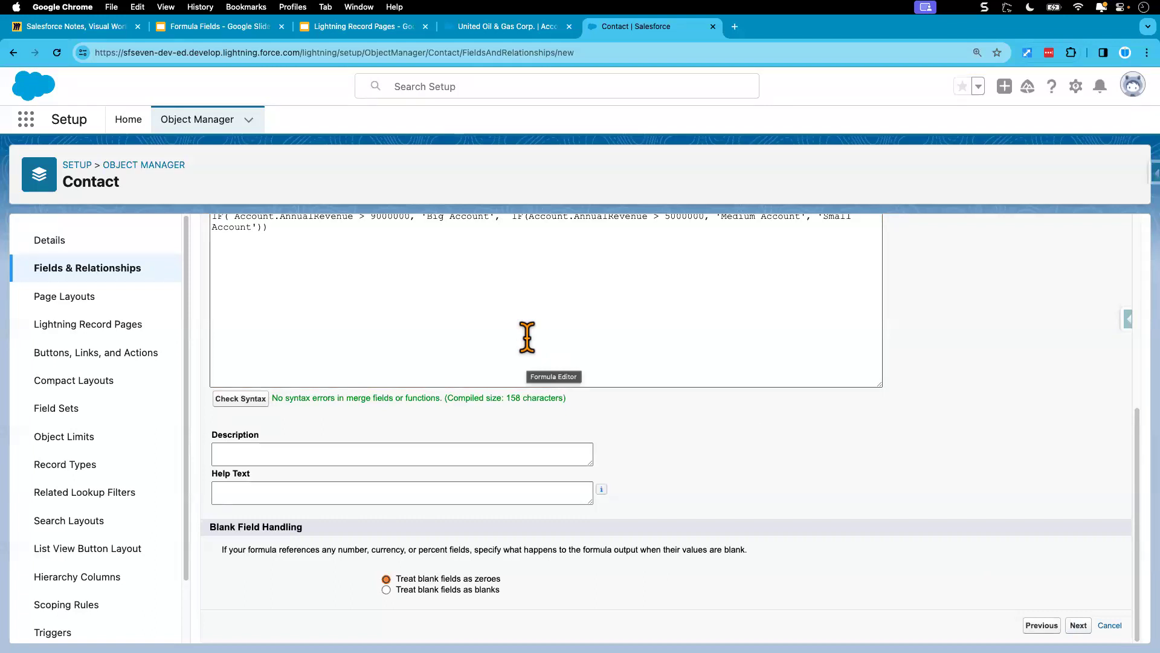
{"action": "left_click", "coordinate": [1078, 313]}
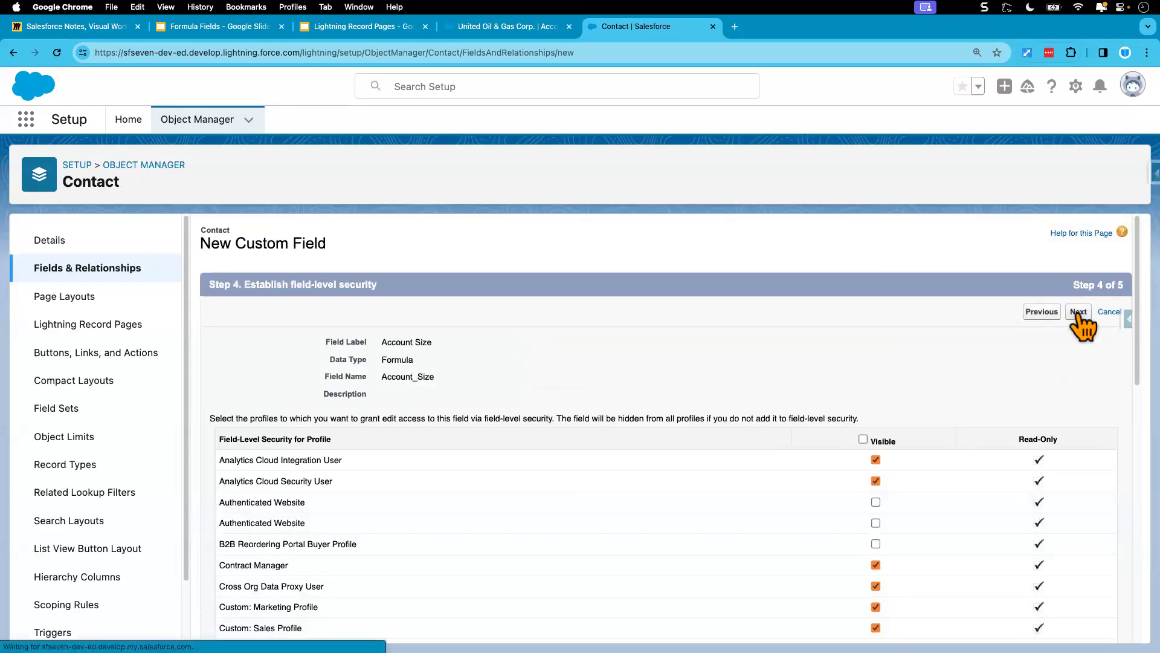
{"action": "left_click", "coordinate": [1084, 313]}
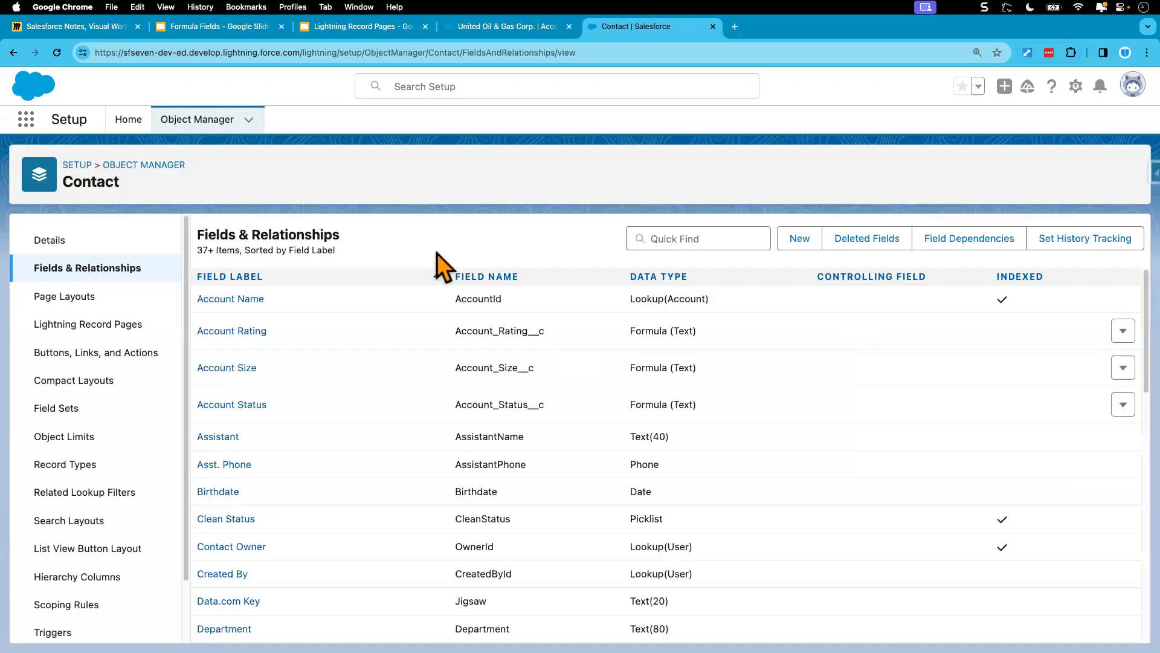
Step: Reload the United Oil & Gas Corp. account record and check its Annual Revenue in the details
{"action": "left_click", "coordinate": [509, 28]}
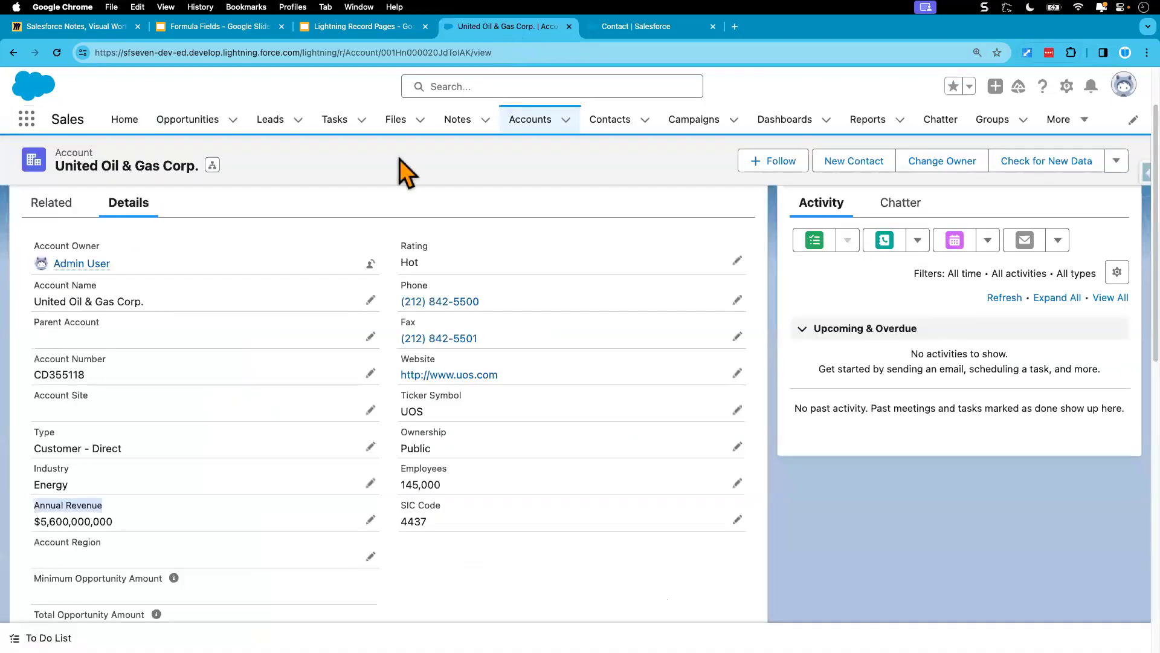
{"action": "left_click", "coordinate": [57, 54]}
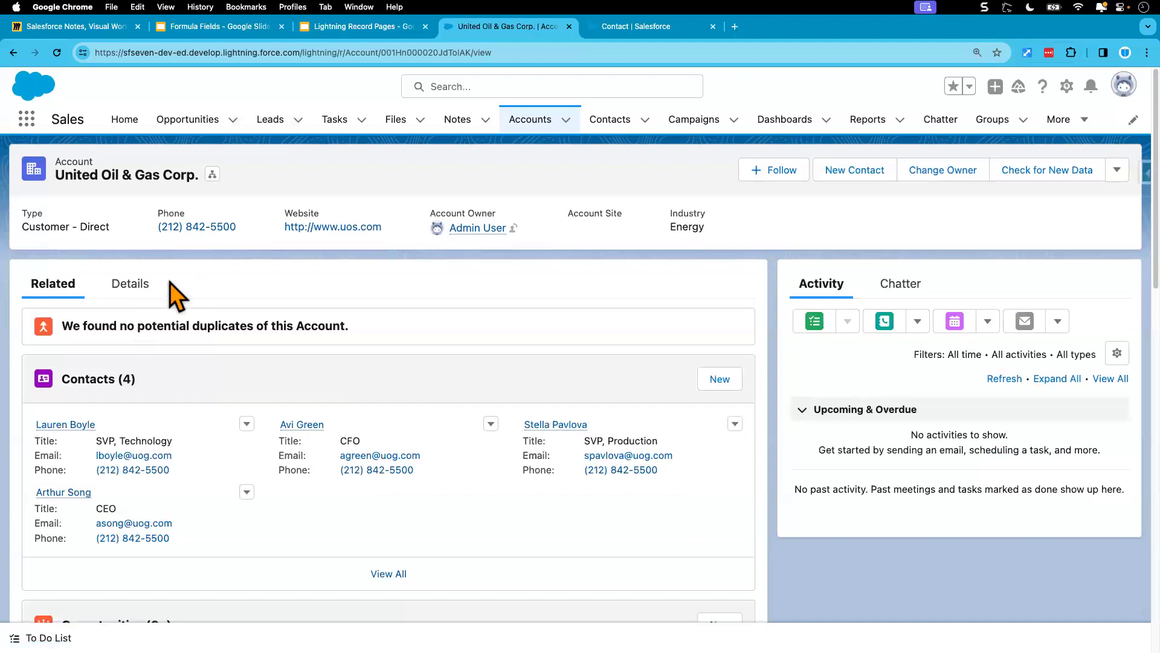
{"action": "left_click", "coordinate": [133, 289]}
{"action": "scroll", "coordinate": [147, 575], "scroll_direction": "down", "scroll_amount": 2}
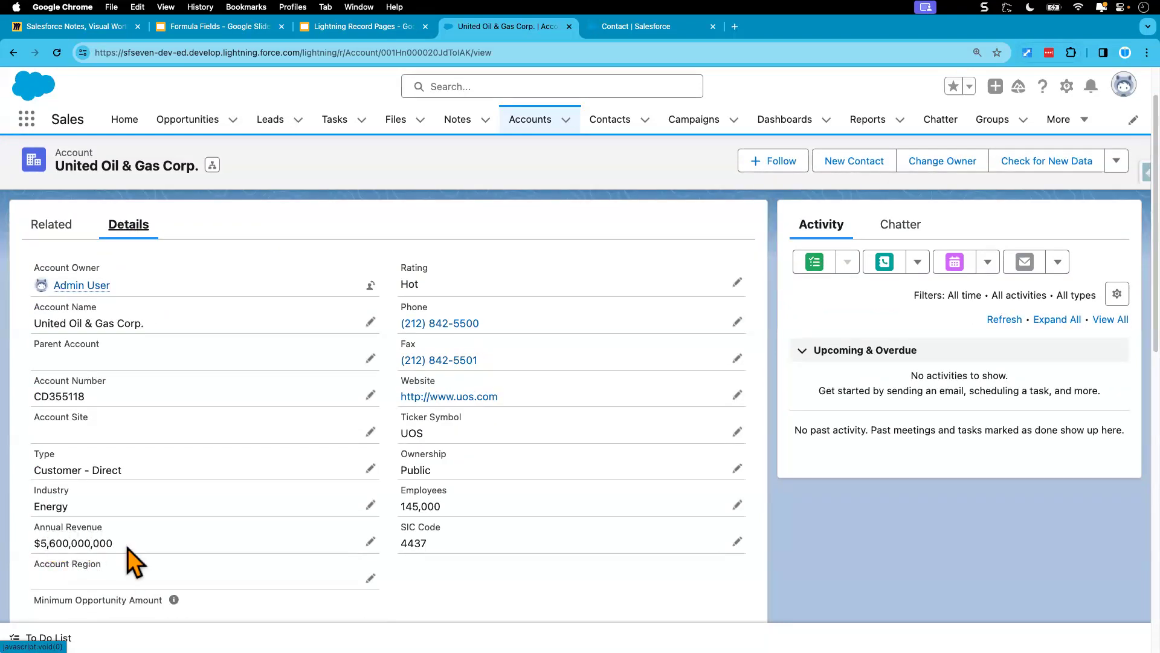
{"action": "scroll", "coordinate": [124, 423], "scroll_direction": "up", "scroll_amount": 2}
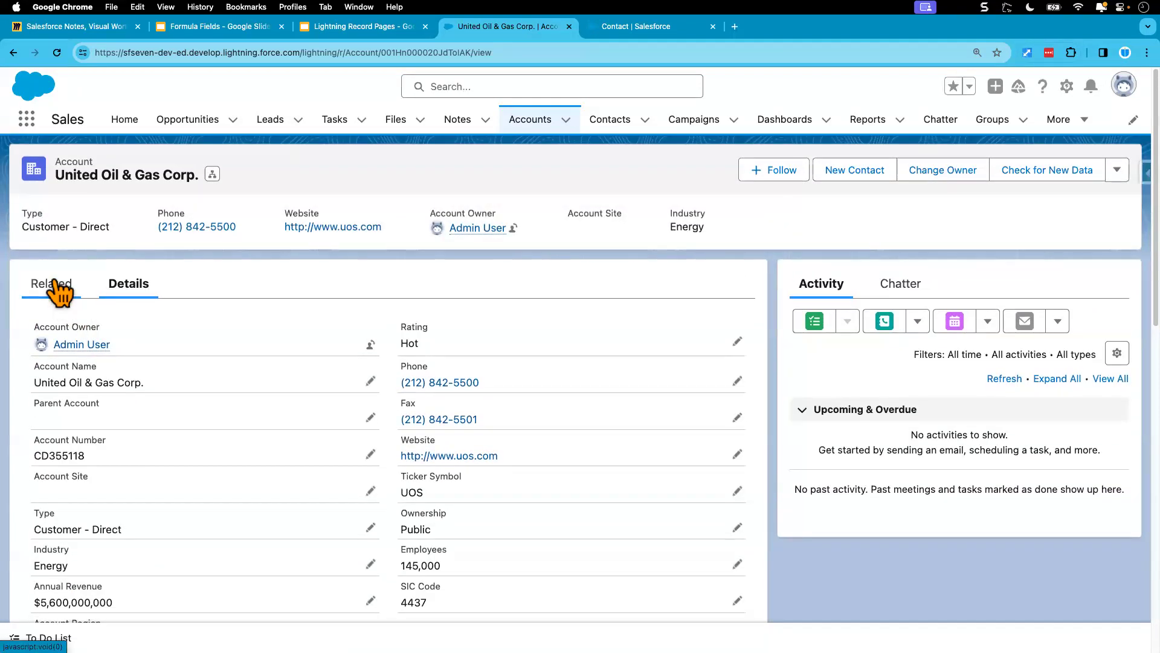
Step: Open the CFO contact from the account's related contacts and look for the Account Size field in its details
{"action": "left_click", "coordinate": [53, 284]}
{"action": "left_click", "coordinate": [303, 426]}
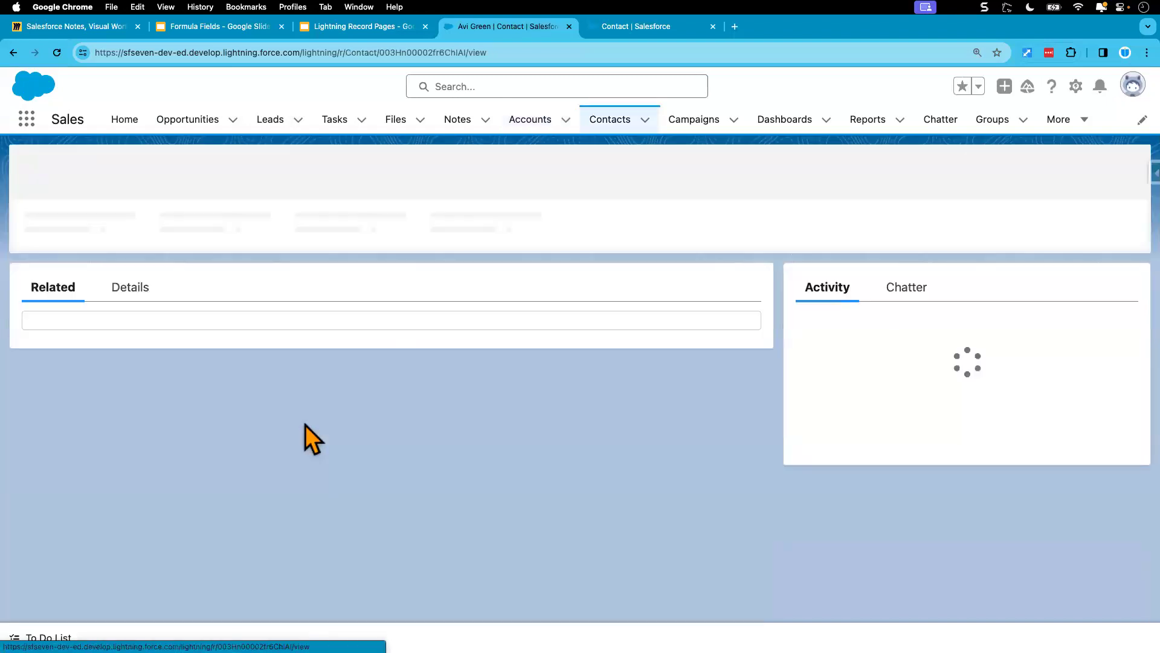
{"action": "left_click", "coordinate": [128, 284]}
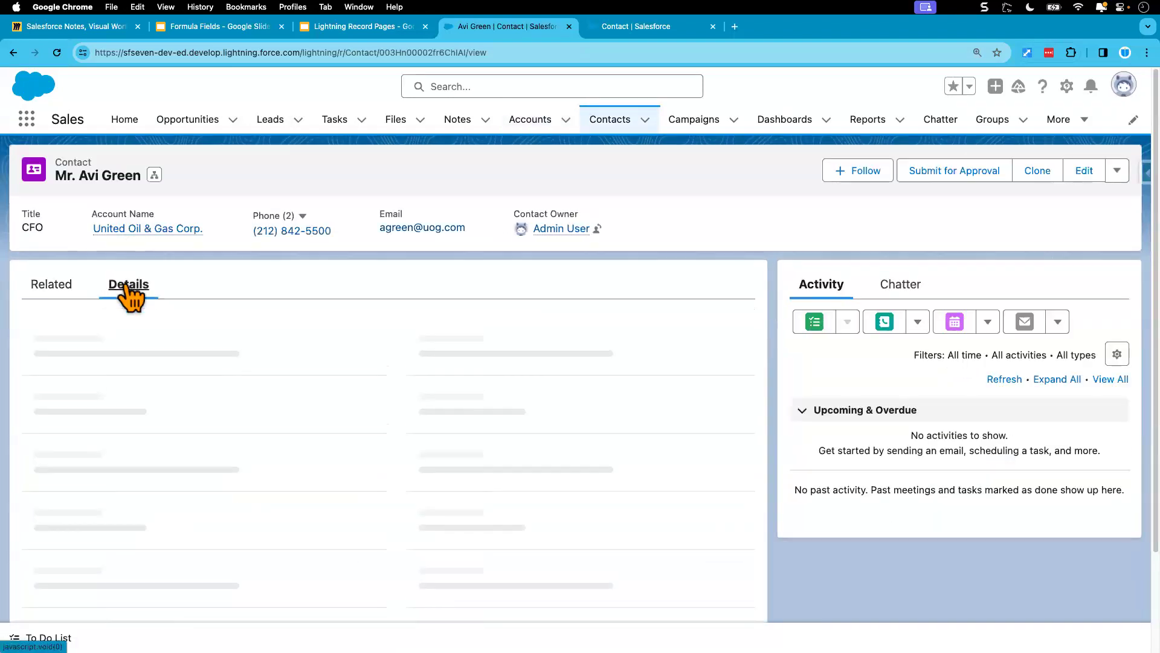
{"action": "scroll", "coordinate": [183, 506], "scroll_direction": "down", "scroll_amount": 5}
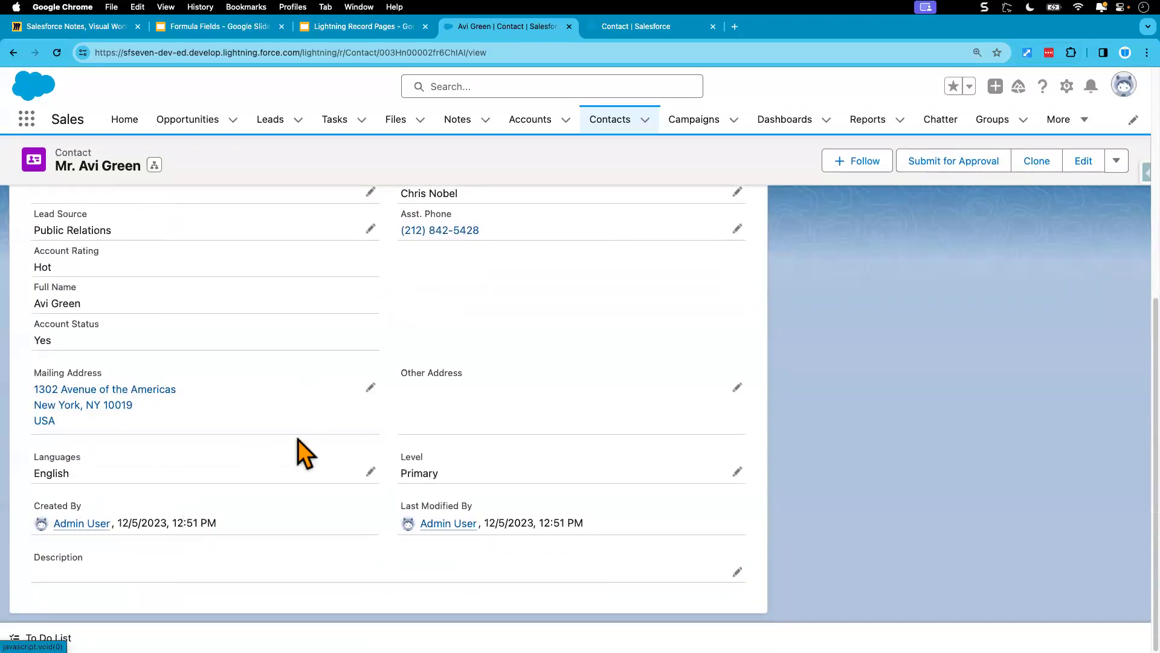
{"action": "scroll", "coordinate": [298, 440], "scroll_direction": "up", "scroll_amount": 2}
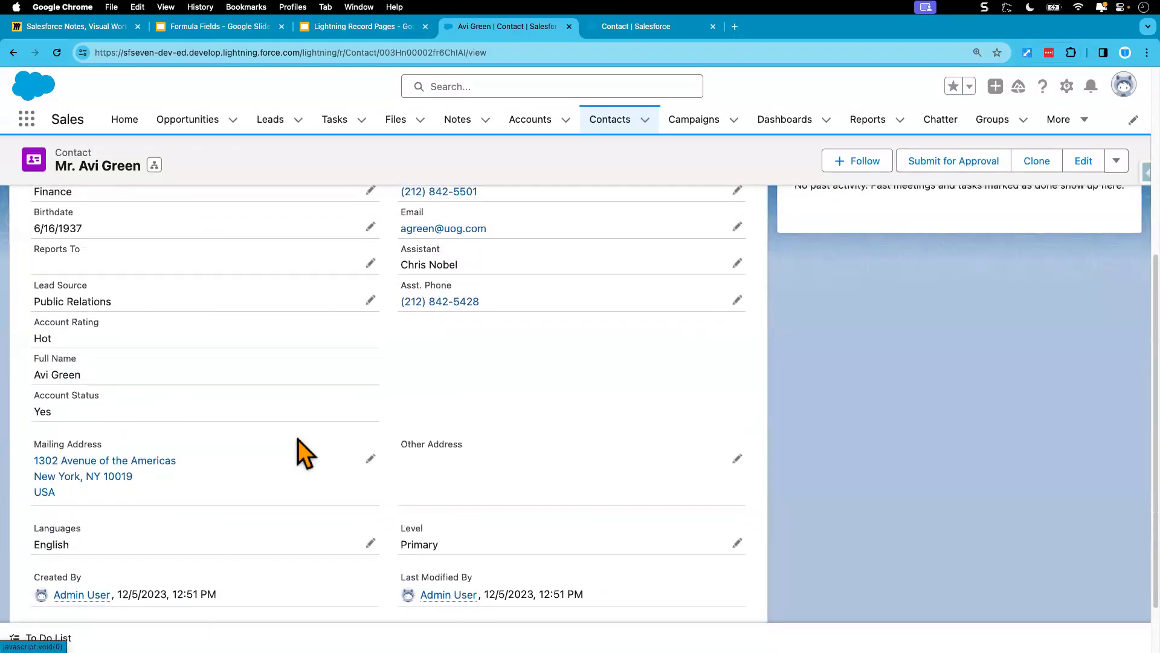
{"action": "scroll", "coordinate": [299, 450], "scroll_direction": "up", "scroll_amount": 1}
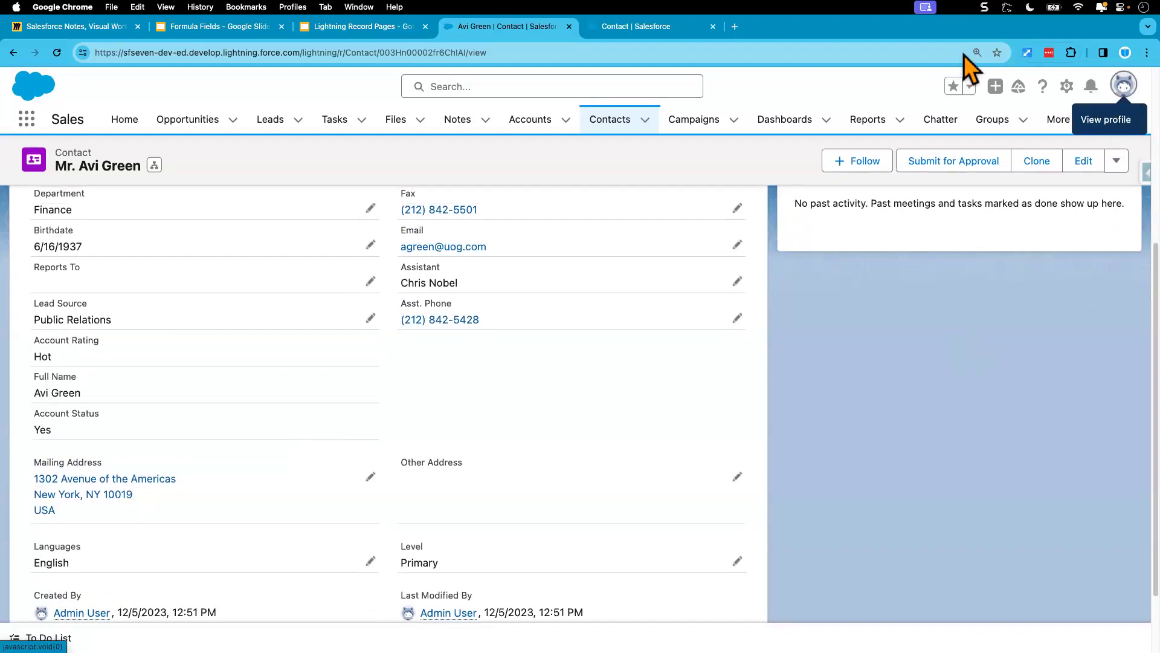
Step: Reload the CFO's contact record and look through its details again for the Account Size field
{"action": "left_click", "coordinate": [56, 53]}
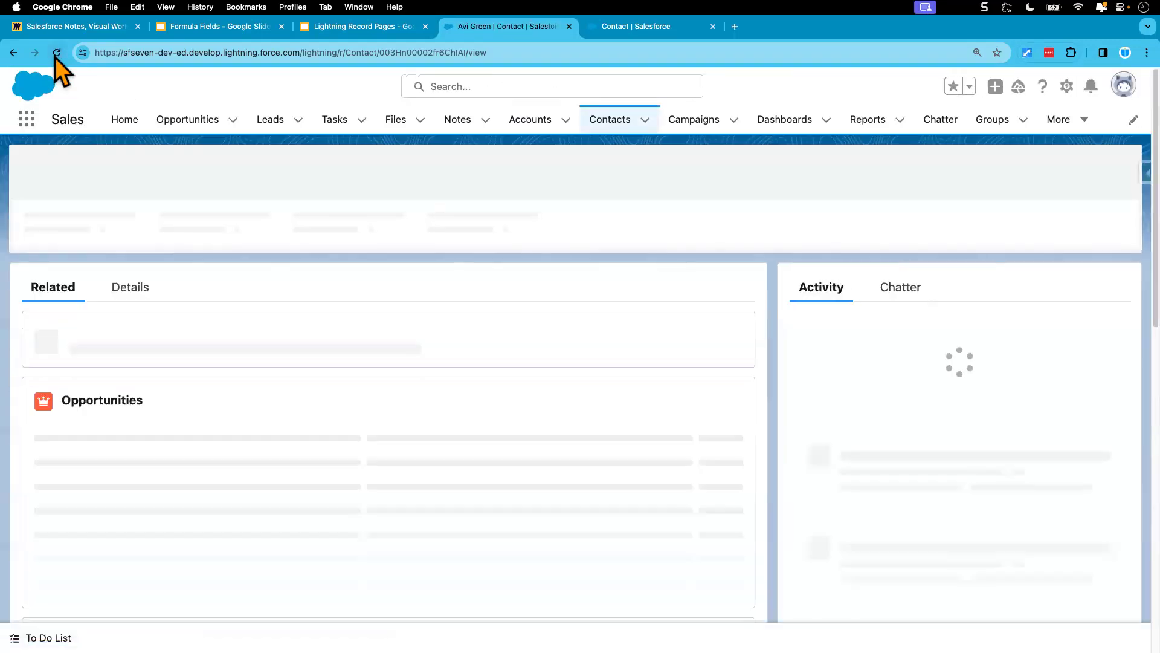
{"action": "left_click", "coordinate": [128, 287]}
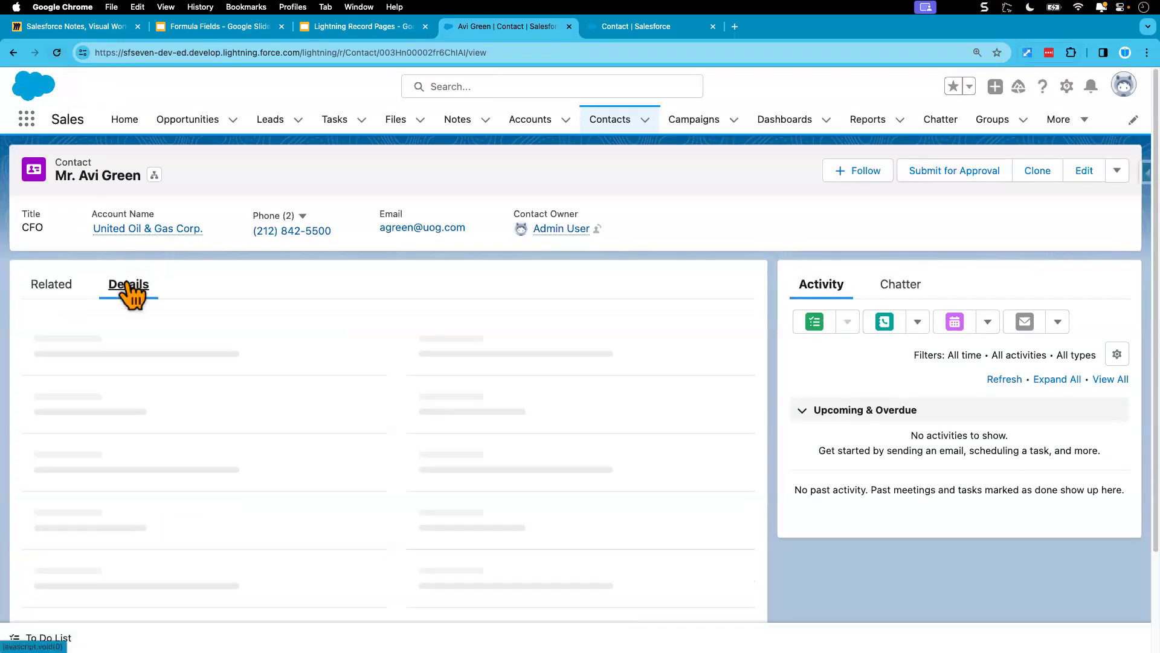
{"action": "scroll", "coordinate": [180, 423], "scroll_direction": "down", "scroll_amount": 6}
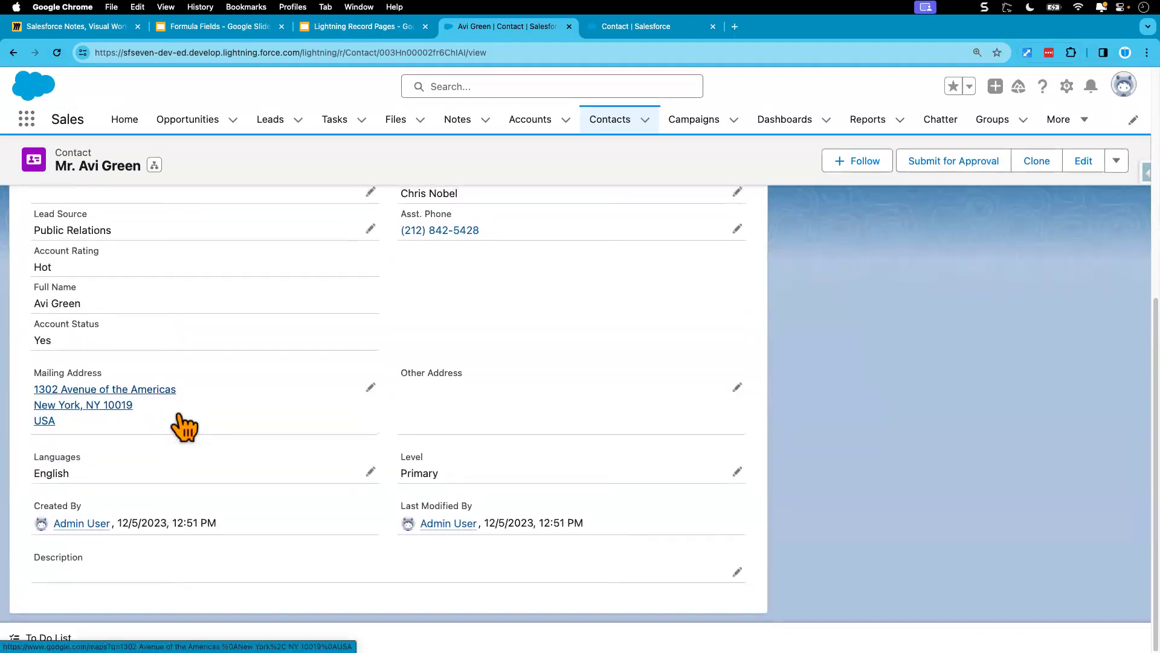
{"action": "scroll", "coordinate": [180, 415], "scroll_direction": "up", "scroll_amount": 4}
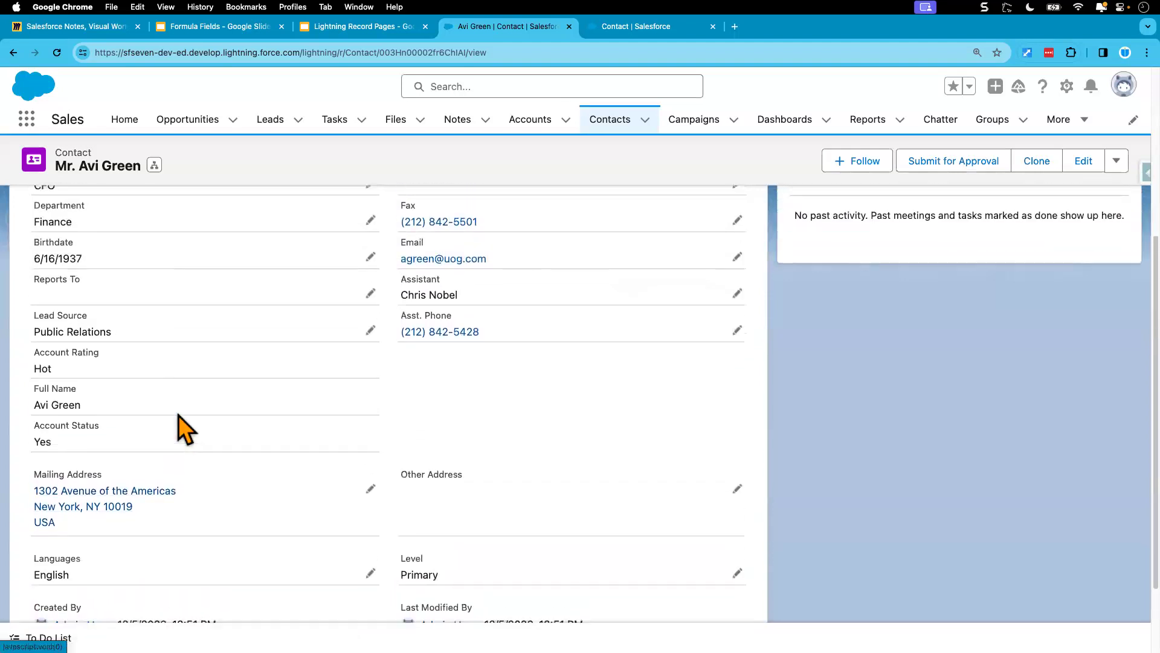
{"action": "scroll", "coordinate": [180, 423], "scroll_direction": "up", "scroll_amount": 3}
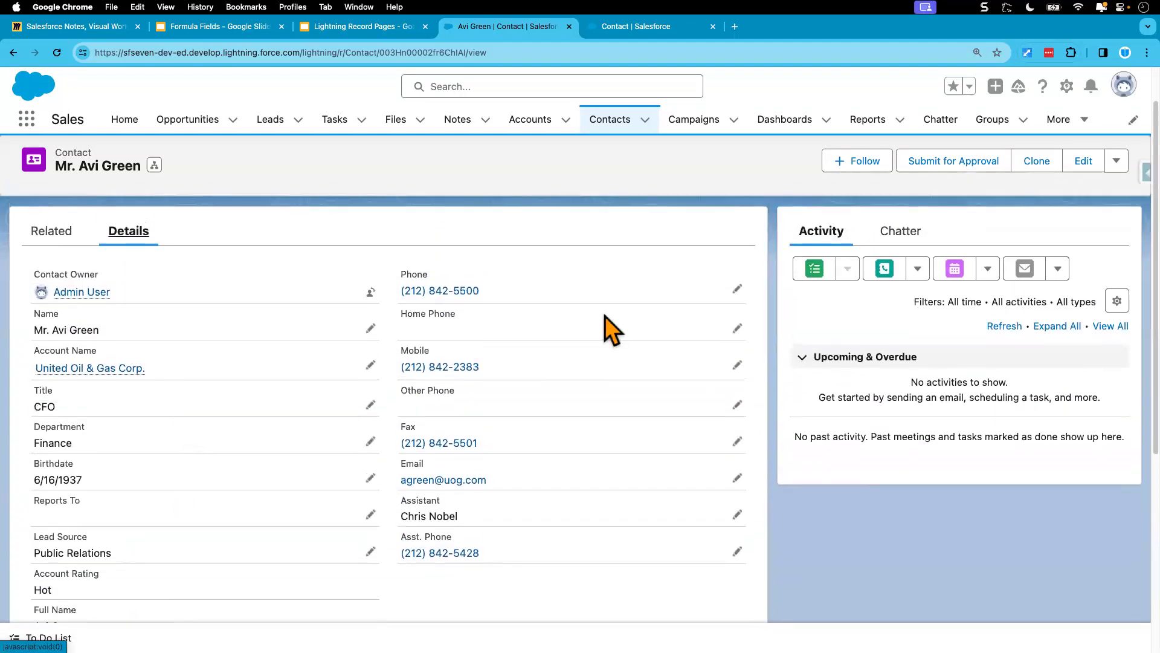
Step: Change the display density to Compact and refresh the page to apply it
{"action": "left_click", "coordinate": [1122, 85]}
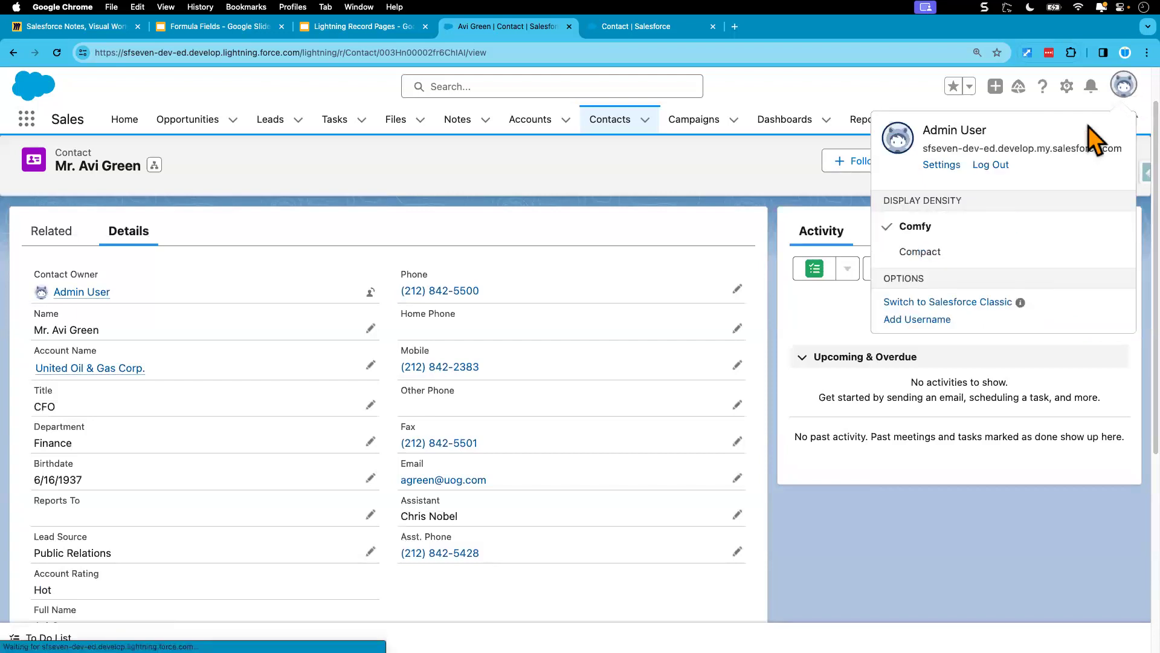
{"action": "left_click", "coordinate": [924, 253]}
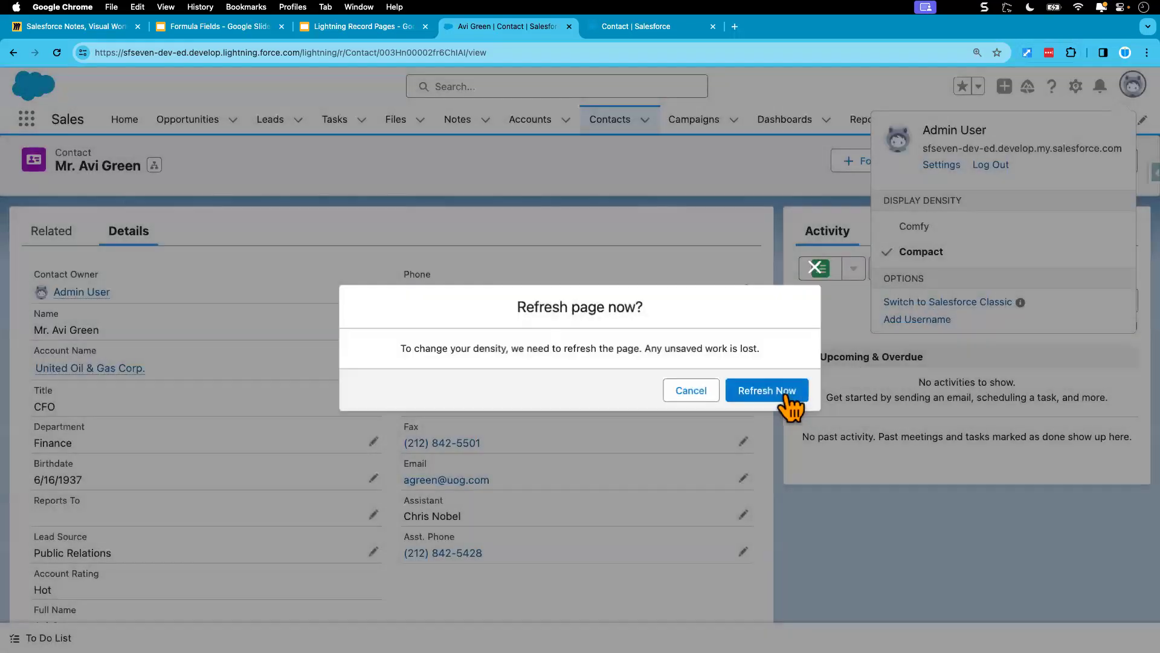
{"action": "left_click", "coordinate": [787, 393]}
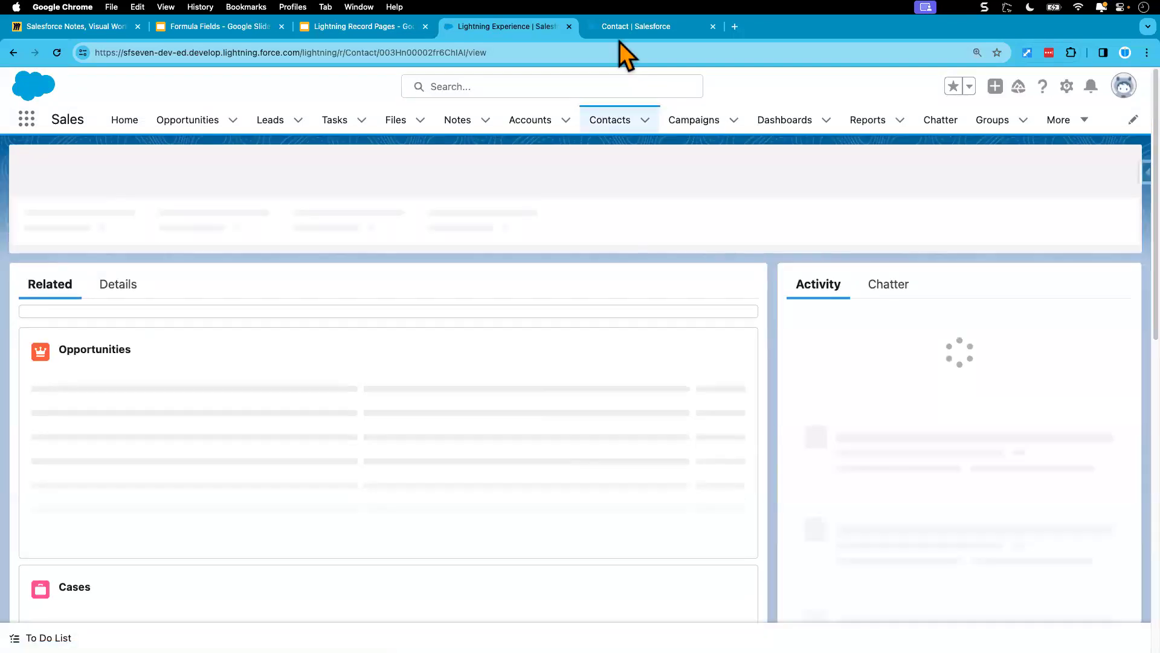
Step: Look up Account Size in the Contact object's field list and check its value in the CFO contact's details
{"action": "left_click", "coordinate": [628, 27]}
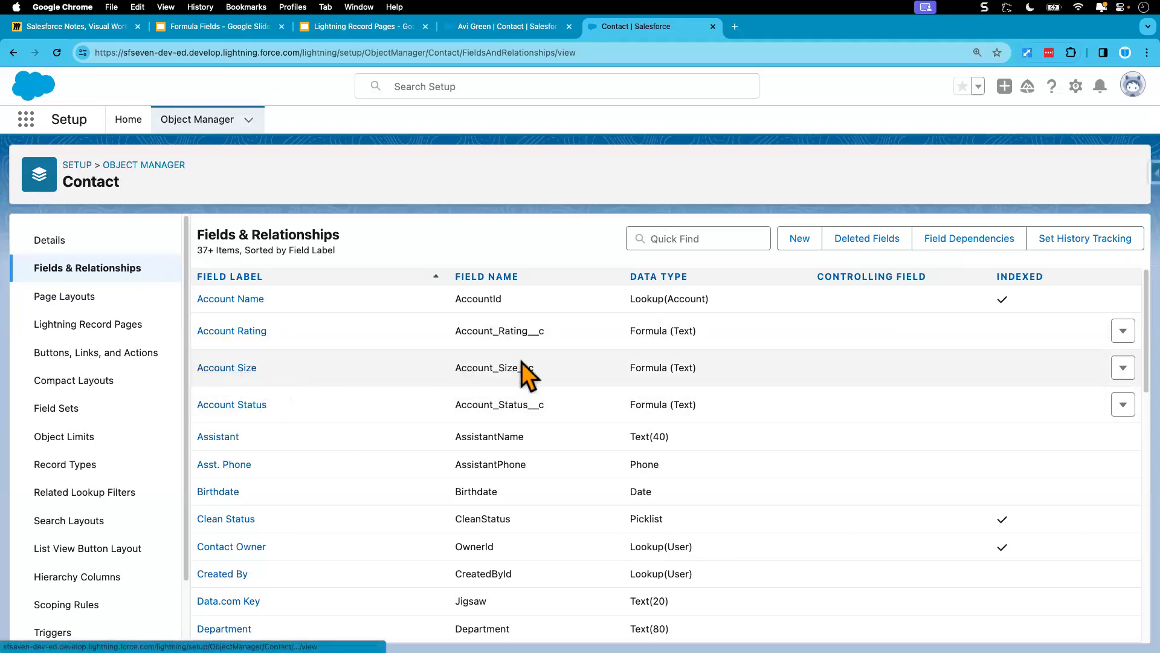
{"action": "left_click", "coordinate": [502, 27]}
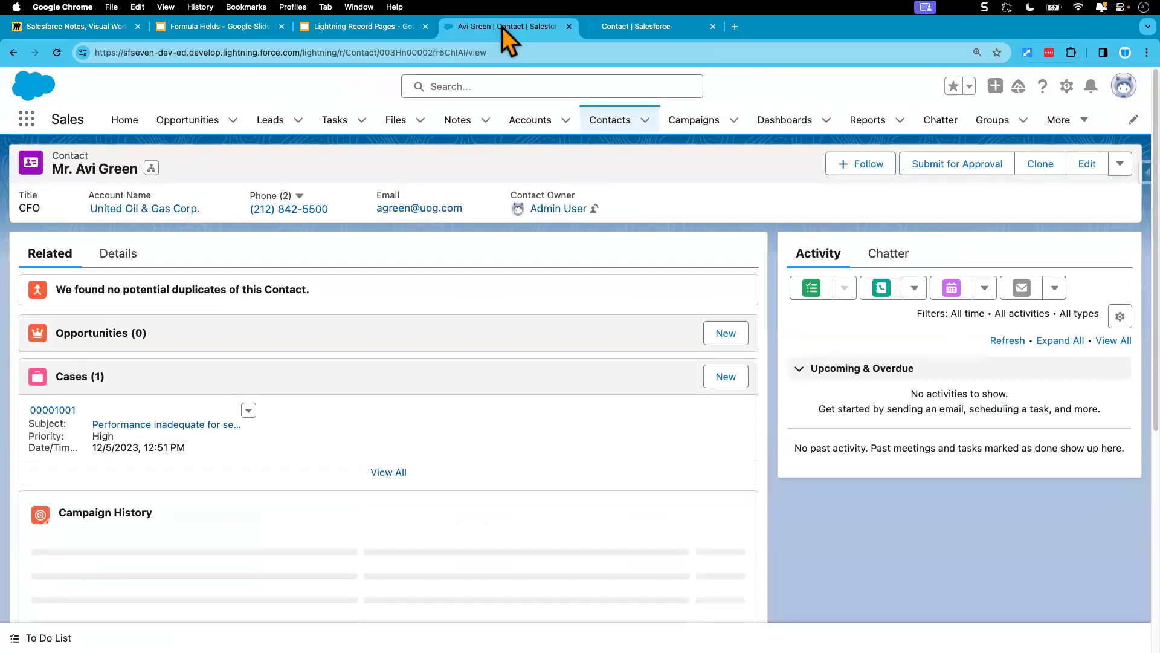
{"action": "left_click", "coordinate": [121, 255]}
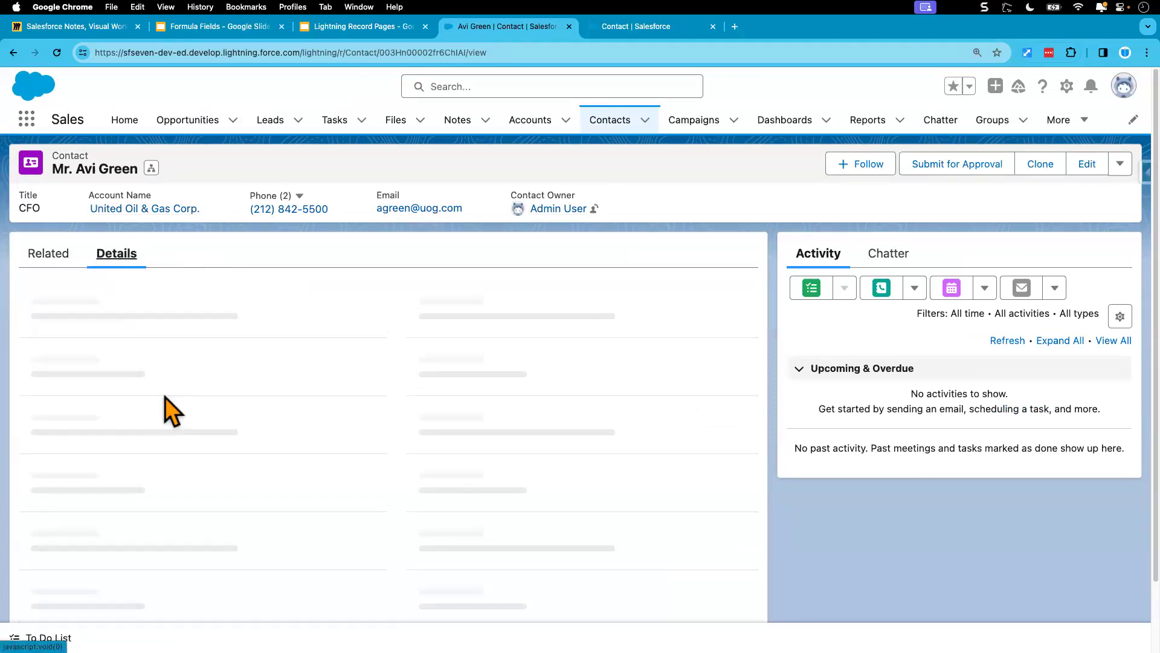
{"action": "scroll", "coordinate": [172, 435], "scroll_direction": "down", "scroll_amount": 2}
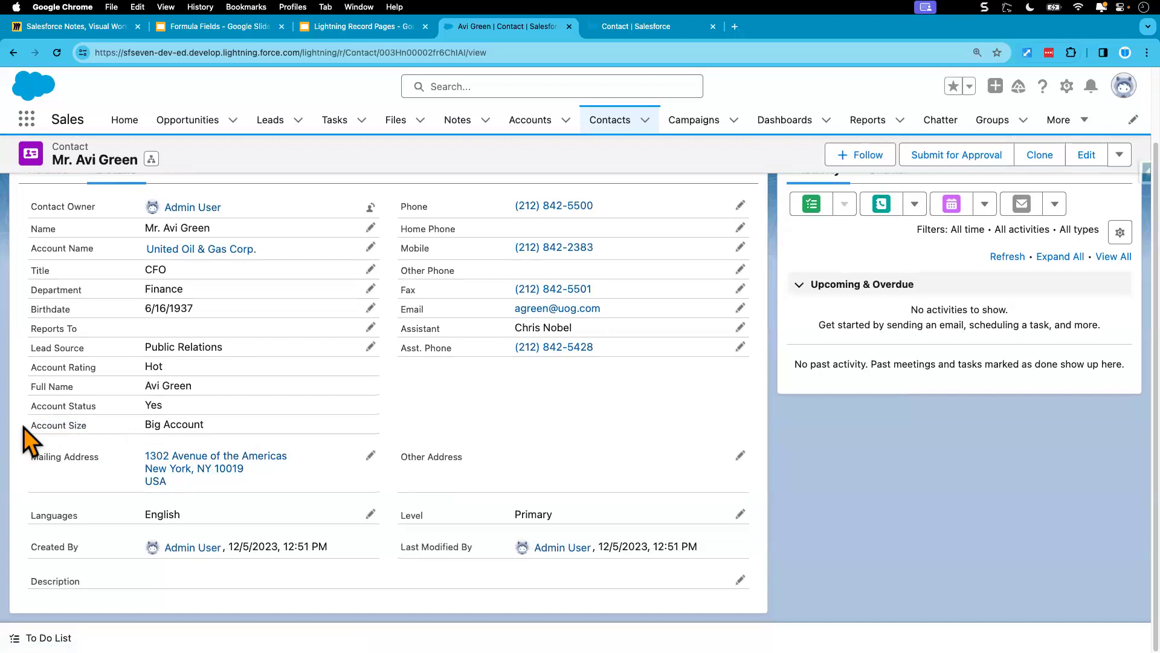
{"action": "left_click_drag", "start_coordinate": [146, 423], "coordinate": [186, 426]}
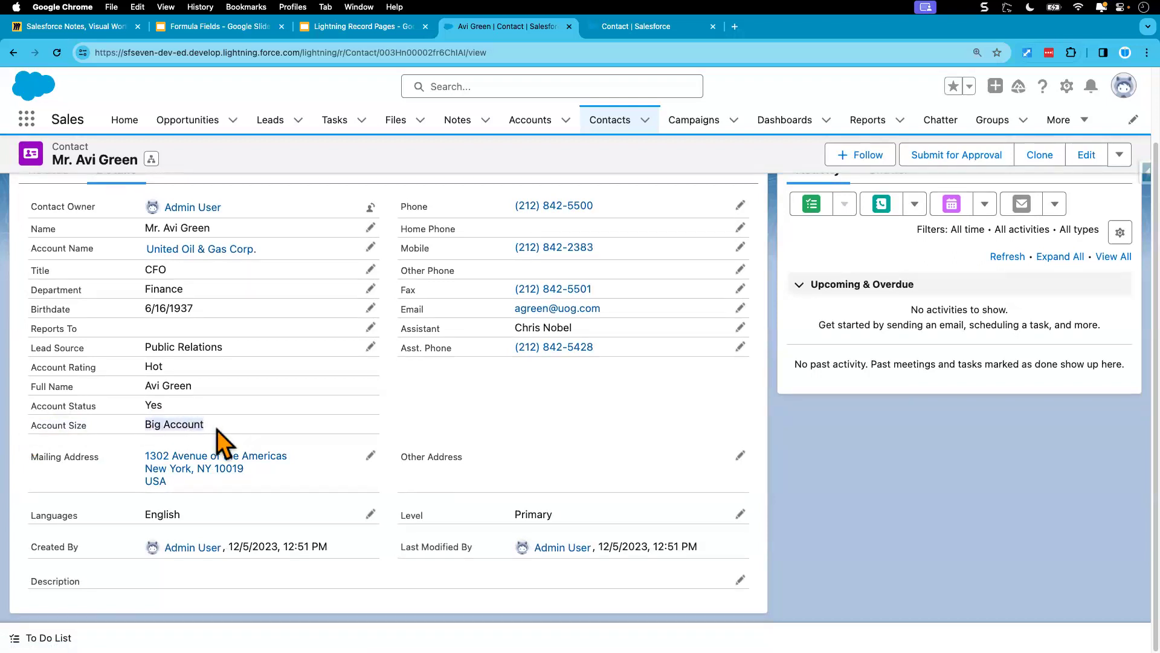
{"action": "scroll", "coordinate": [219, 432], "scroll_direction": "up", "scroll_amount": 2}
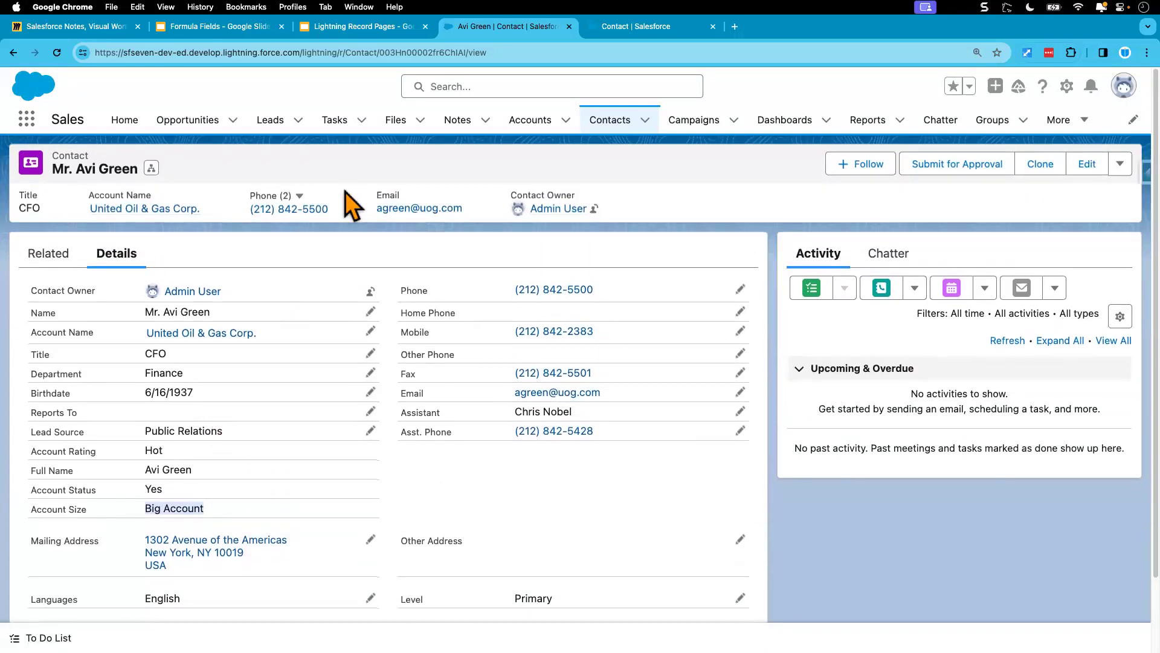
Step: Reread the Annual Revenue thresholds for the Account Size use case in the Formula Fields slides and return to the contact
{"action": "left_click", "coordinate": [340, 28]}
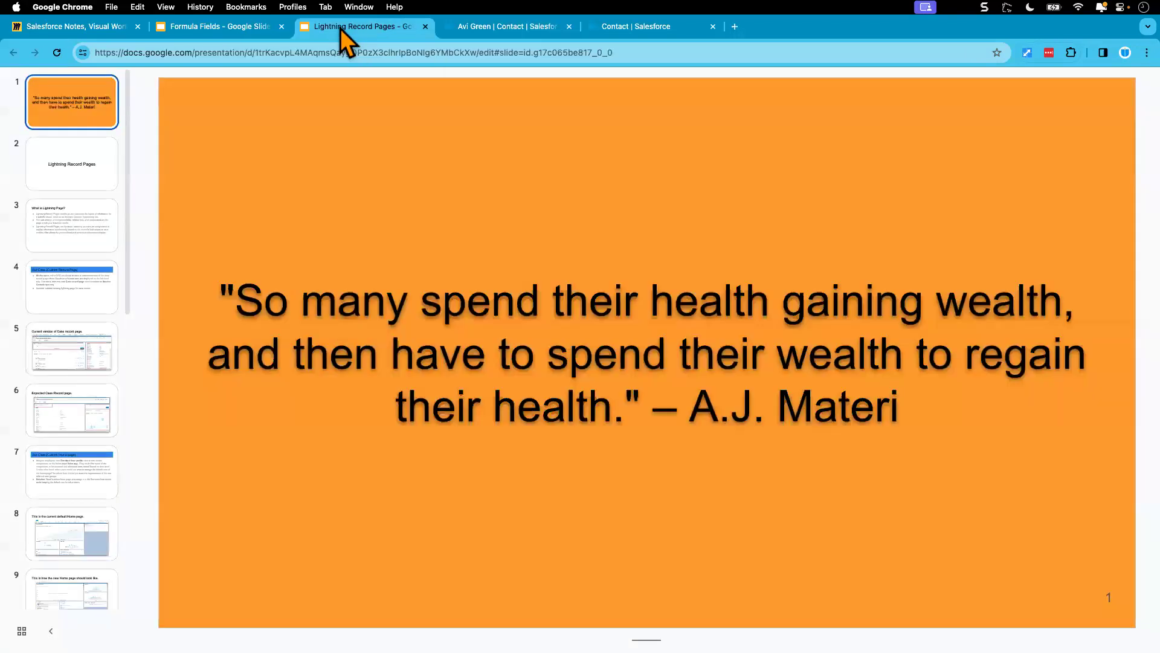
{"action": "left_click", "coordinate": [229, 34]}
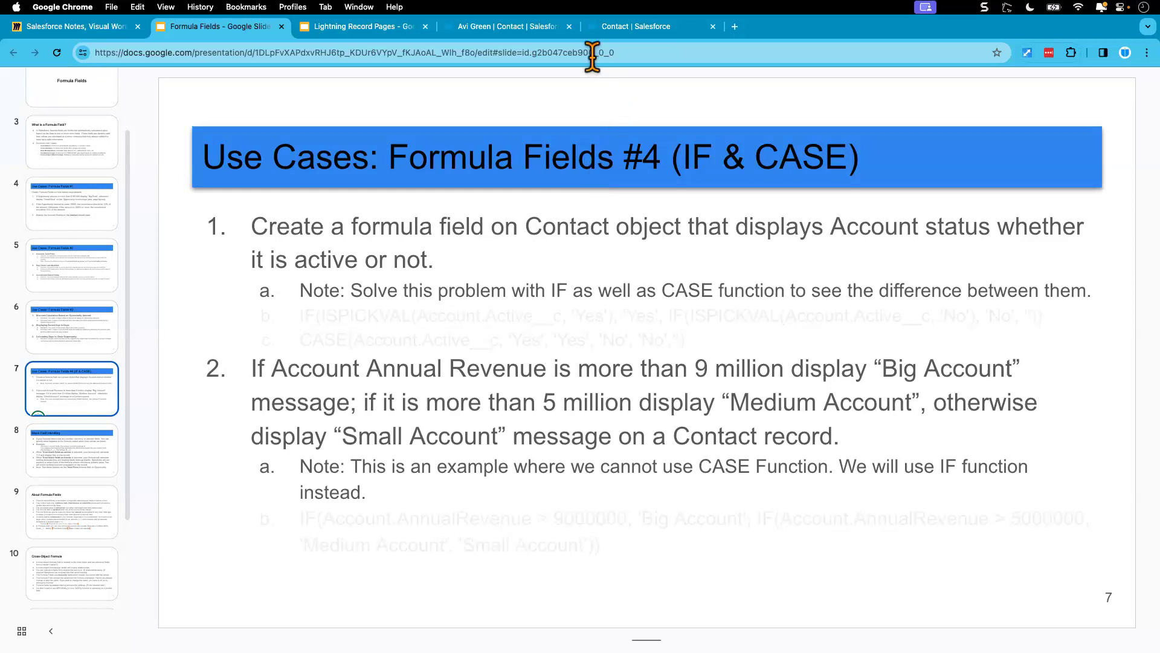
{"action": "left_click", "coordinate": [502, 30]}
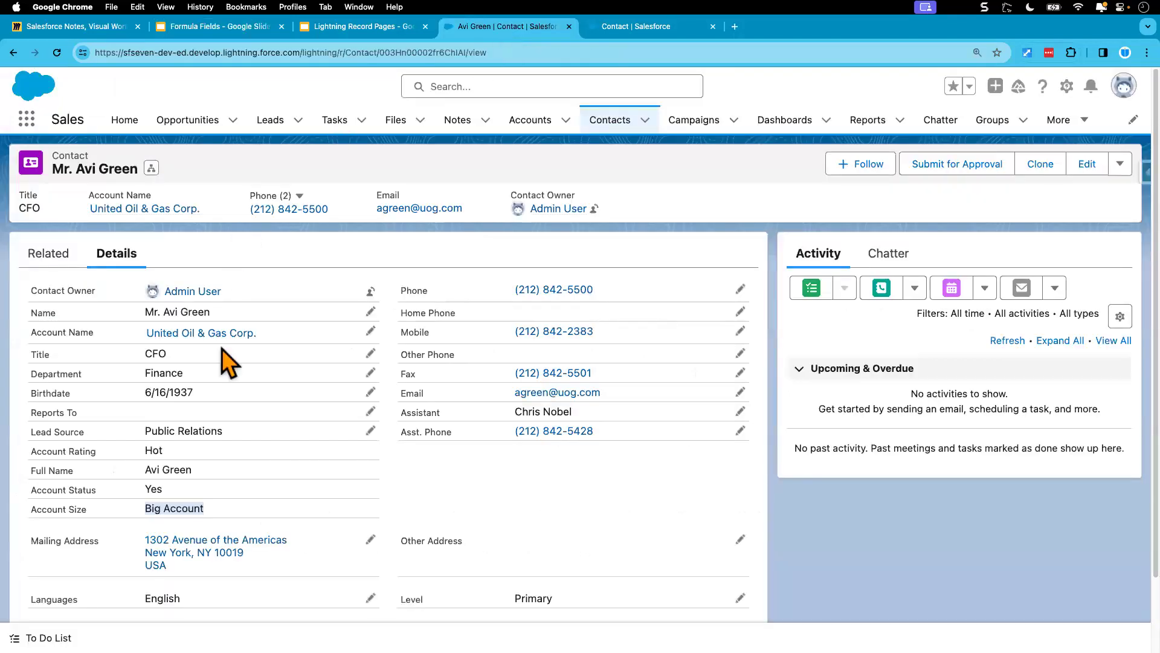
Step: Open the United Oil & Gas Corp. account from the contact and examine its Annual Revenue in the details
{"action": "left_click", "coordinate": [199, 333]}
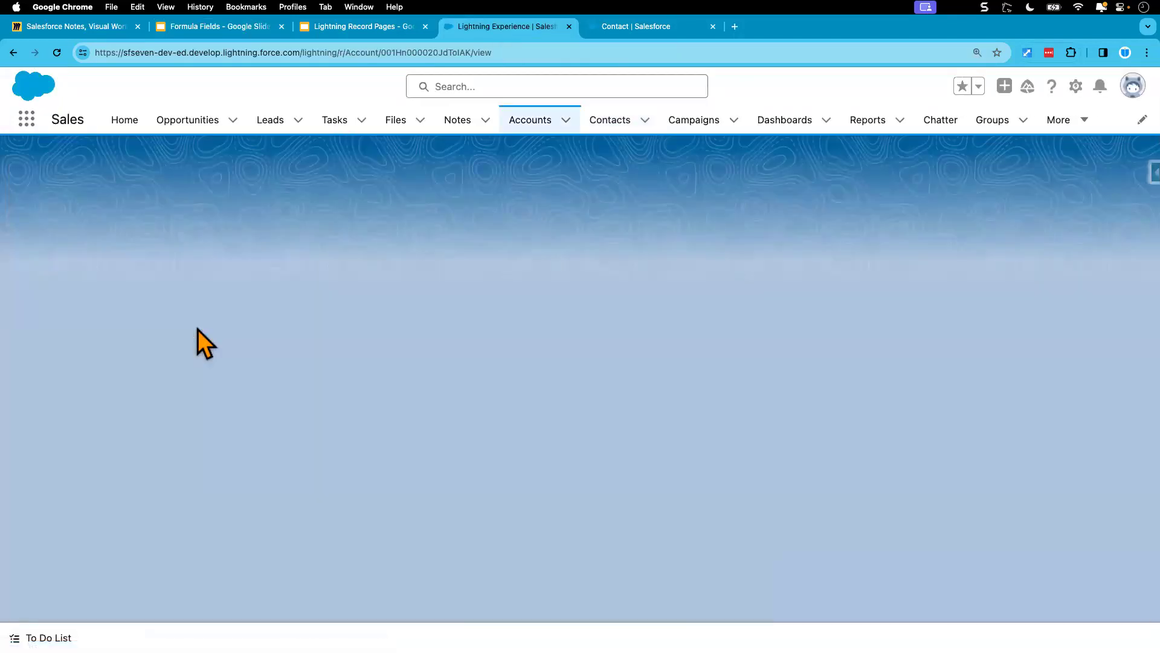
{"action": "left_click", "coordinate": [116, 254]}
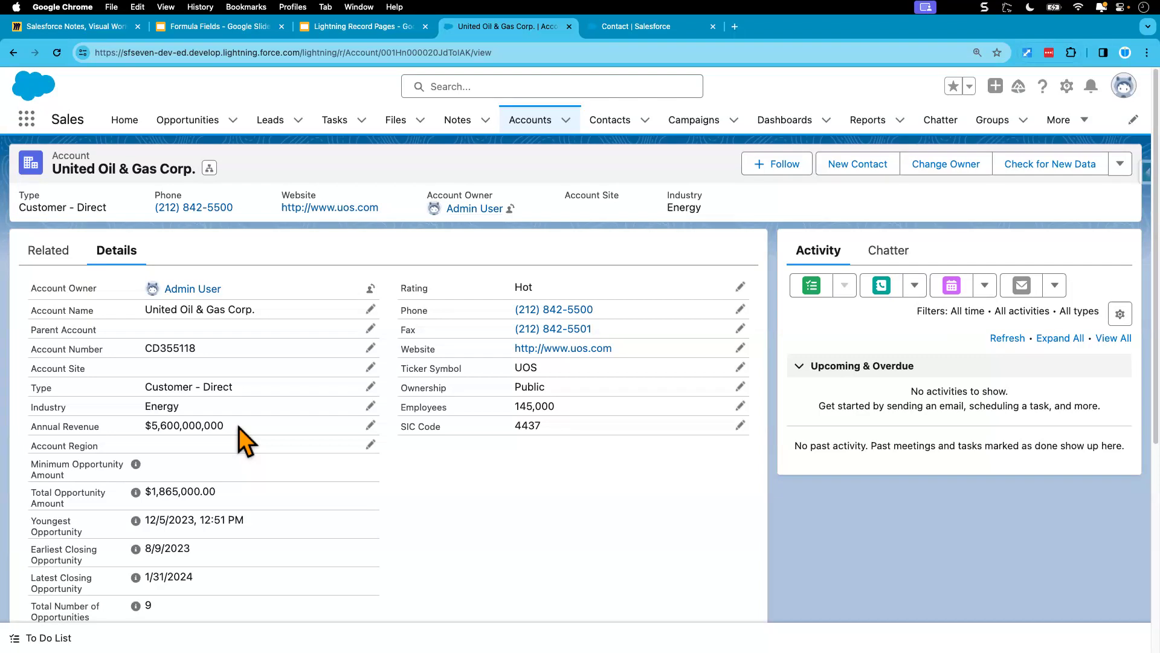
{"action": "left_click_drag", "start_coordinate": [224, 426], "coordinate": [143, 425]}
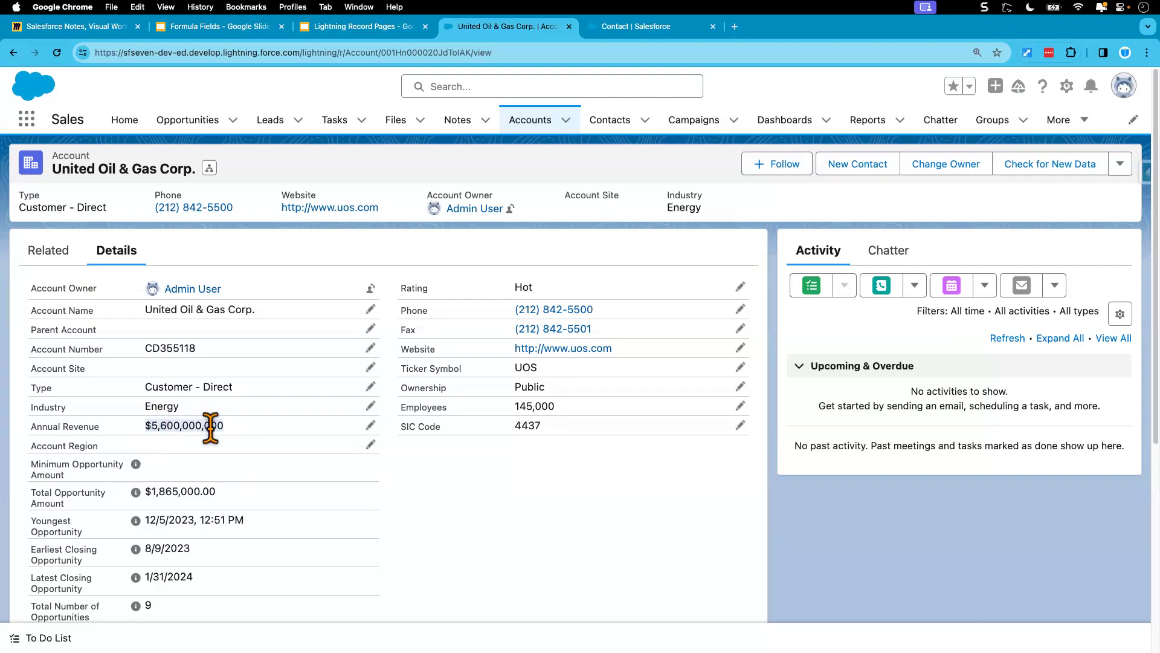
{"action": "left_click", "coordinate": [236, 431]}
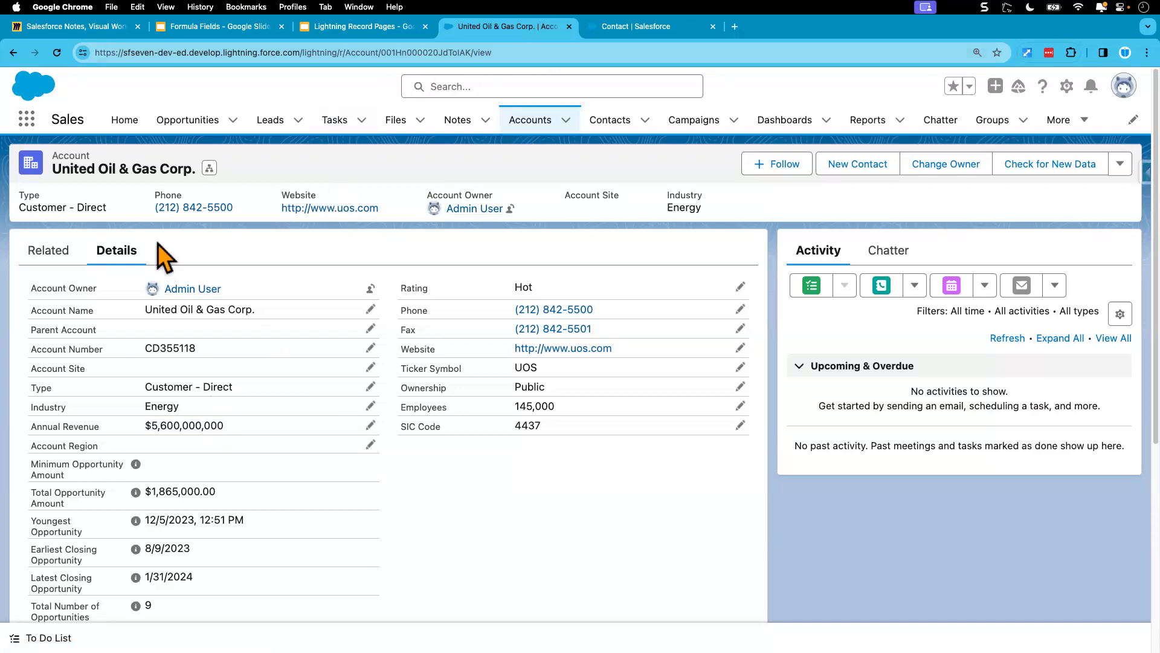
Step: Set the United Oil & Gas Corp. account's Annual Revenue to $5,600,000 and save the record
{"action": "left_click", "coordinate": [371, 424]}
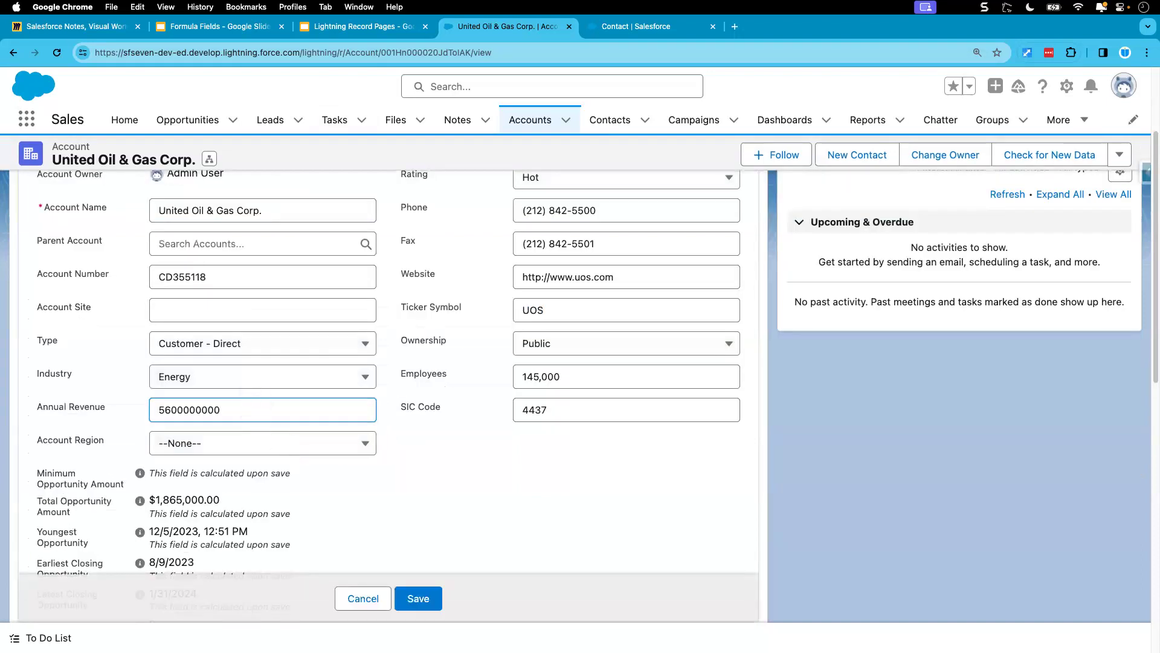
{"action": "key", "text": "BackSpace"}
{"action": "key", "text": "BackSpace"}
{"action": "key", "text": "BackSpace"}
{"action": "left_click", "coordinate": [429, 448]}
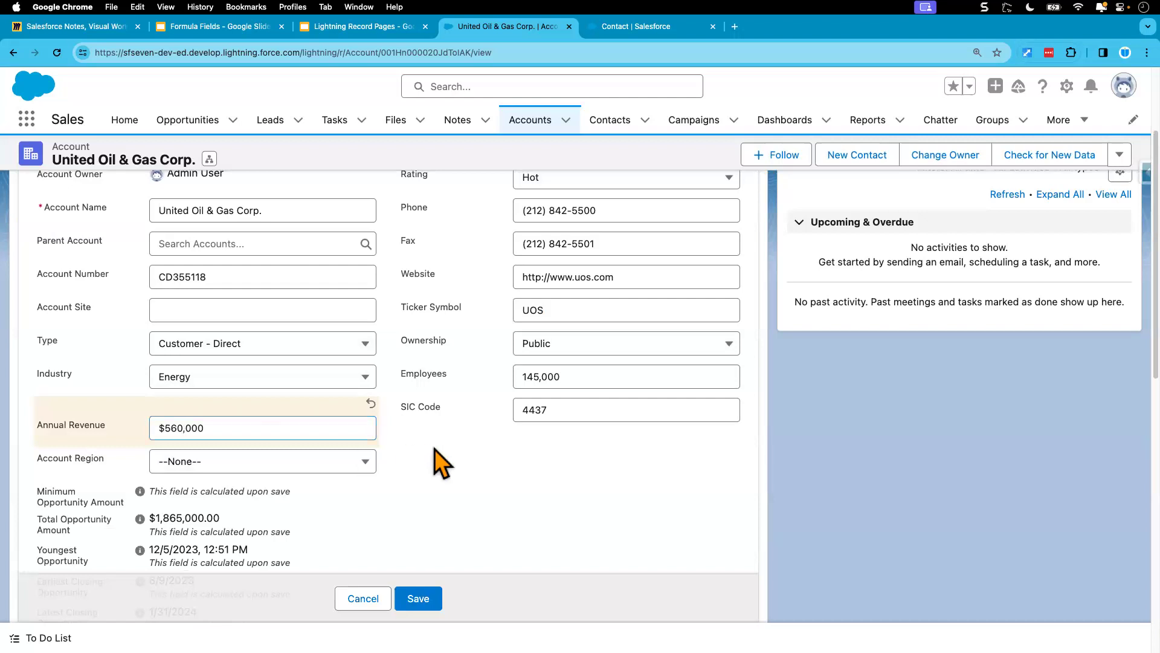
{"action": "left_click", "coordinate": [226, 429]}
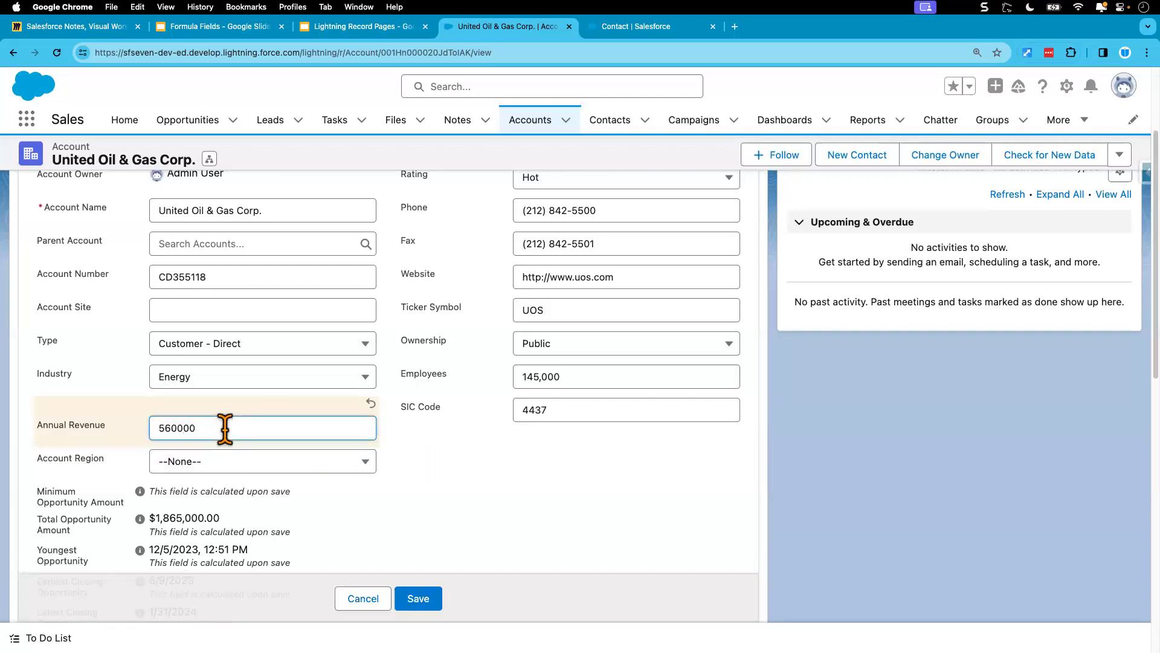
{"action": "type", "text": "00"}
{"action": "left_click", "coordinate": [414, 469]}
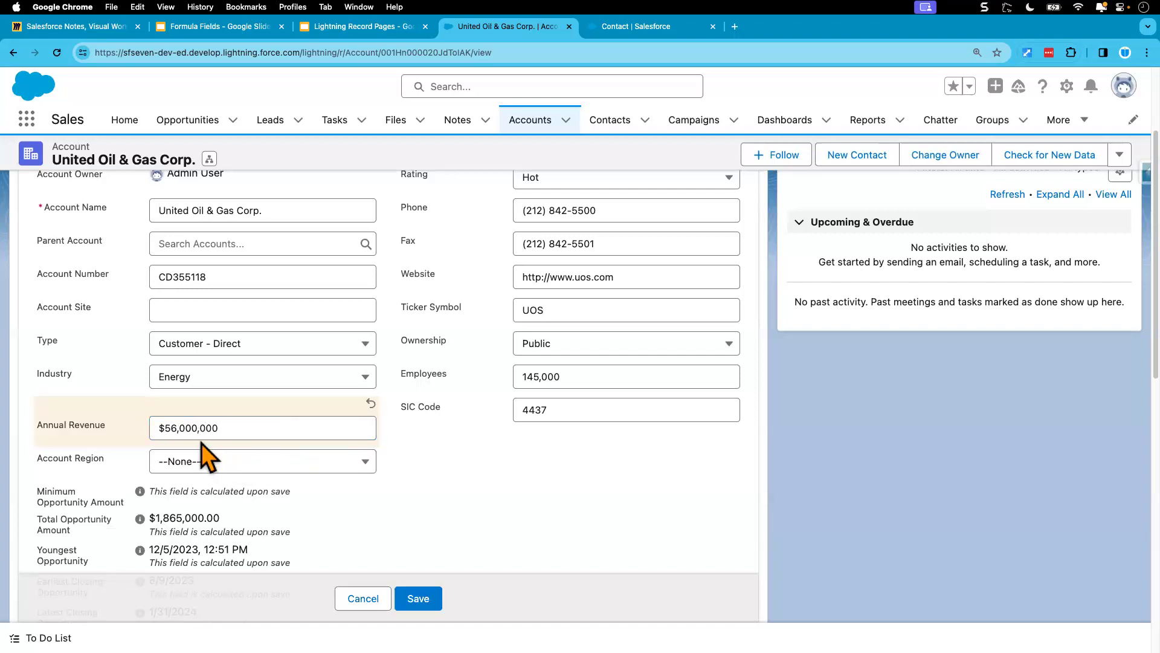
{"action": "left_click", "coordinate": [227, 429]}
{"action": "key", "text": "BackSpace"}
{"action": "left_click", "coordinate": [413, 471]}
{"action": "left_click", "coordinate": [421, 599]}
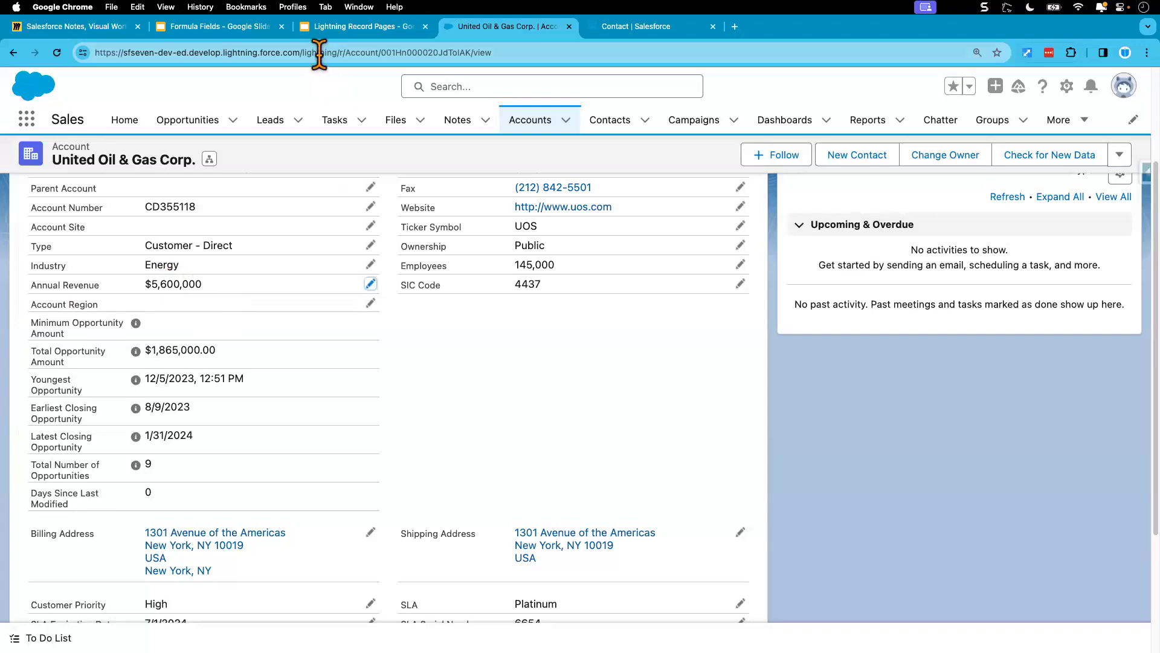
Step: Check the Account Size thresholds in the Formula Fields slides again and return to the United Oil & Gas Corp. account
{"action": "left_click", "coordinate": [237, 34]}
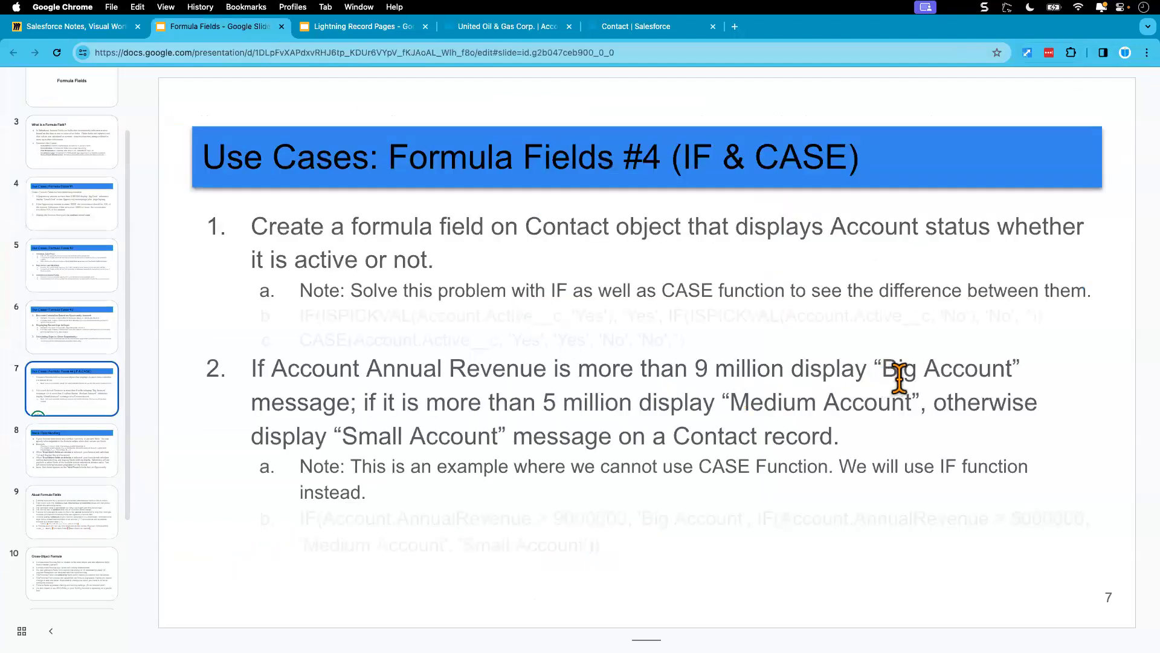
{"action": "left_click", "coordinate": [623, 30]}
{"action": "left_click", "coordinate": [509, 31]}
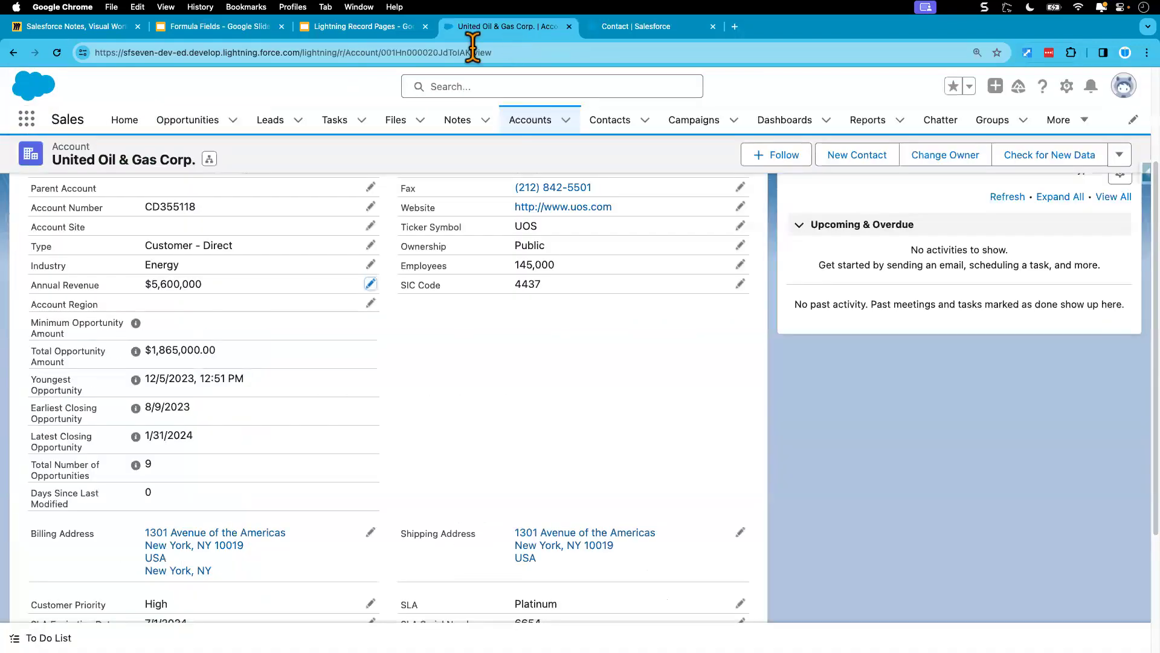
Step: Open the CFO contact from the account's related contacts, reload the record and check Account Size in its details
{"action": "scroll", "coordinate": [143, 333], "scroll_direction": "up", "scroll_amount": 3}
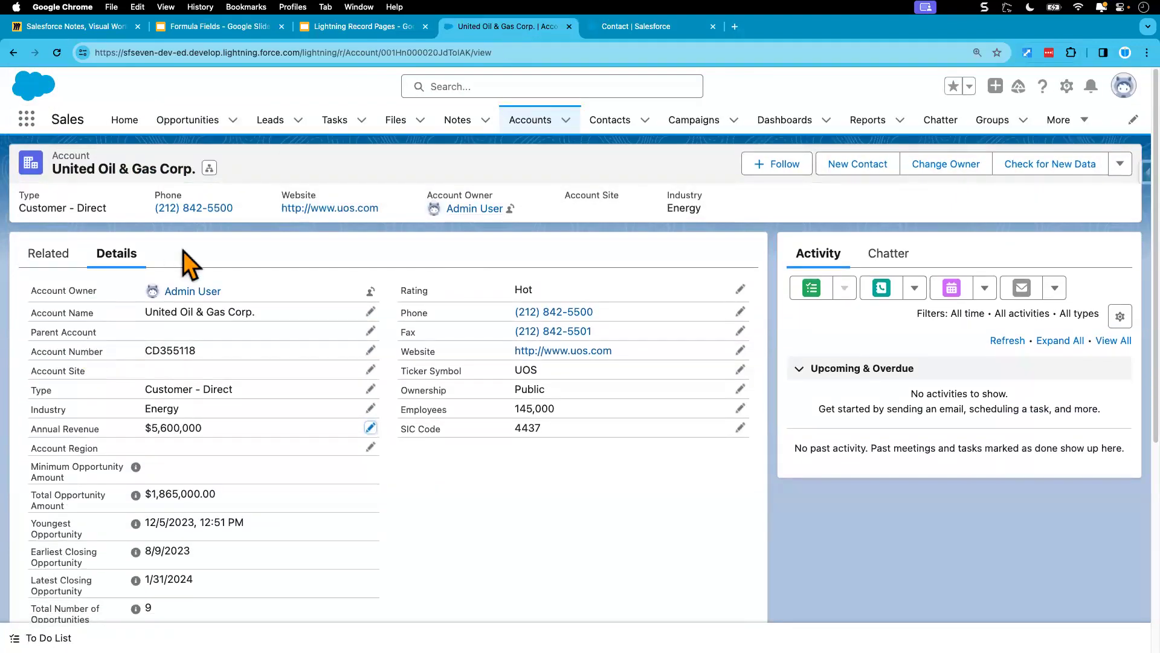
{"action": "left_click", "coordinate": [48, 253]}
{"action": "left_click", "coordinate": [305, 367]}
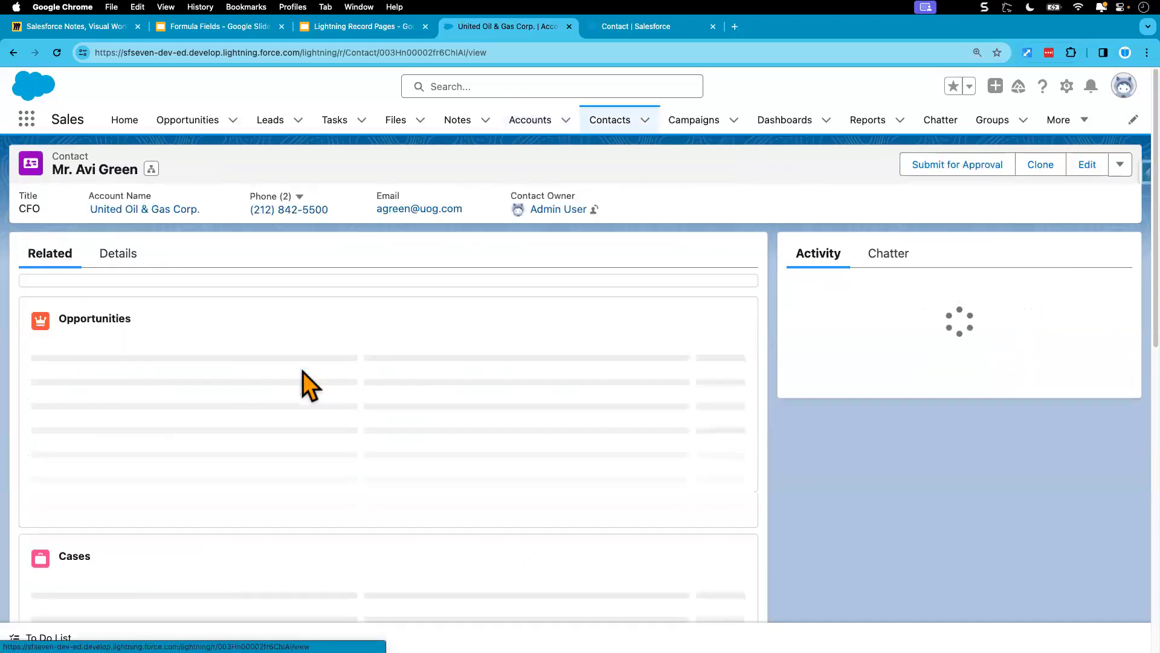
{"action": "left_click", "coordinate": [125, 264]}
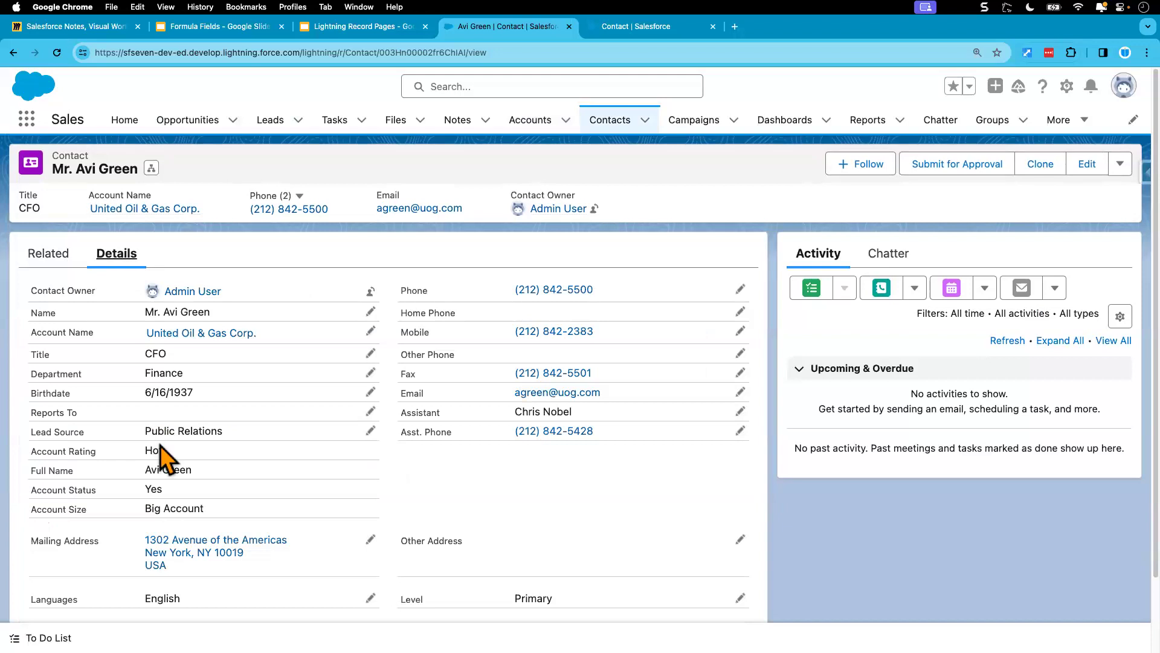
{"action": "scroll", "coordinate": [221, 468], "scroll_direction": "down", "scroll_amount": 2}
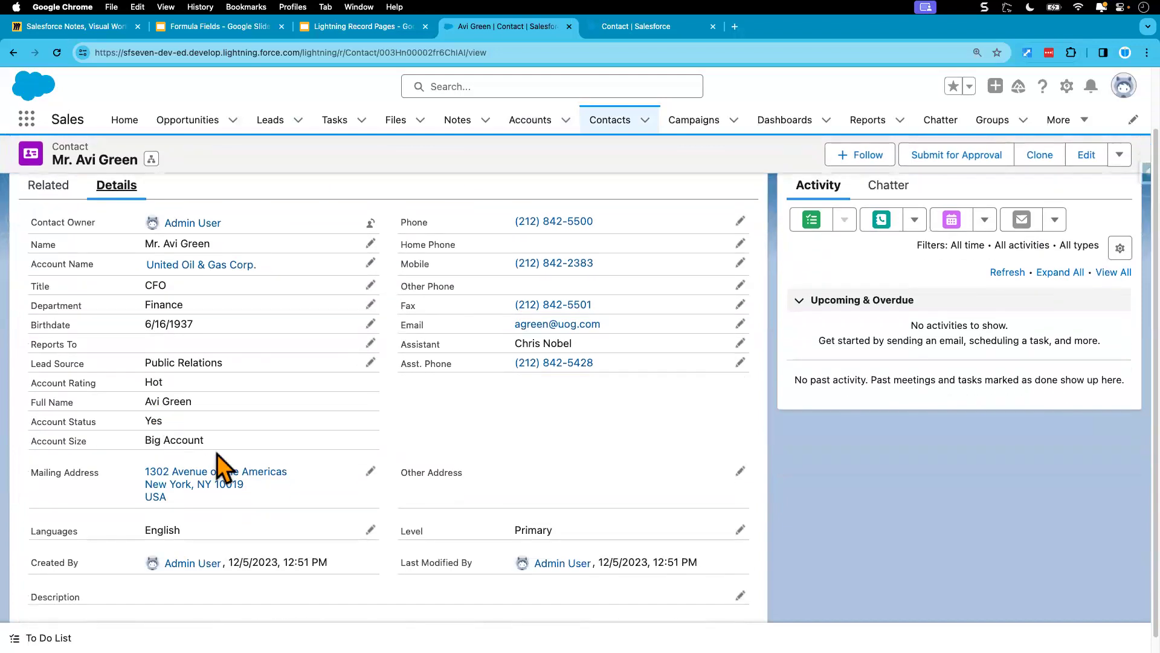
{"action": "left_click", "coordinate": [57, 53]}
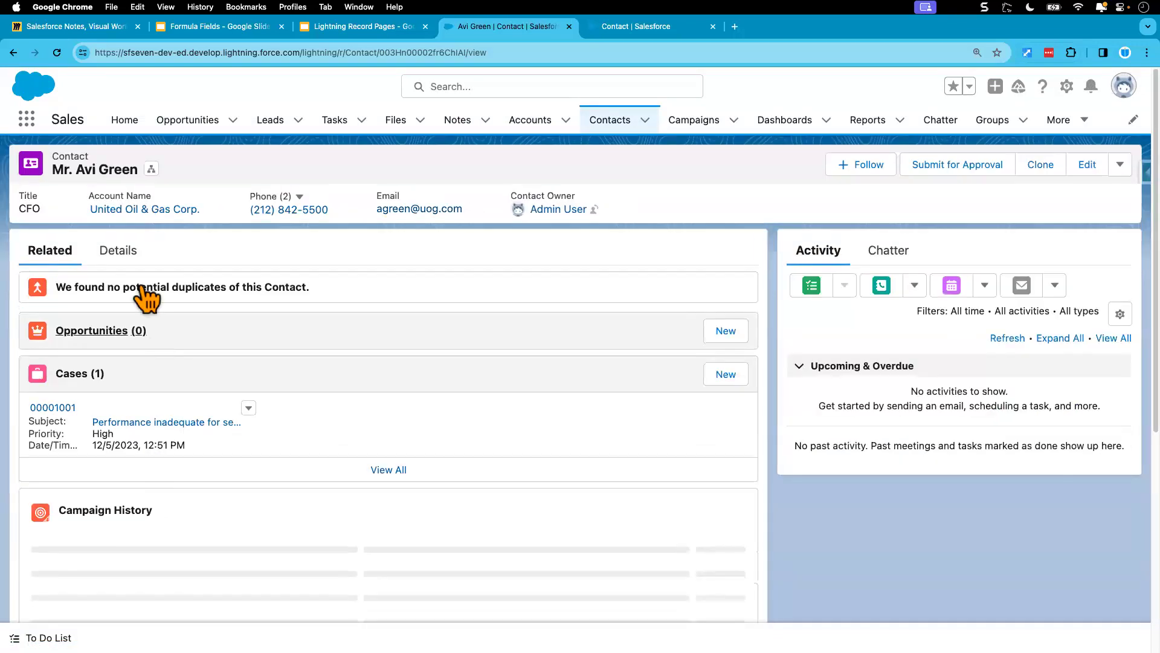
{"action": "left_click", "coordinate": [123, 249]}
{"action": "scroll", "coordinate": [171, 387], "scroll_direction": "down", "scroll_amount": 2}
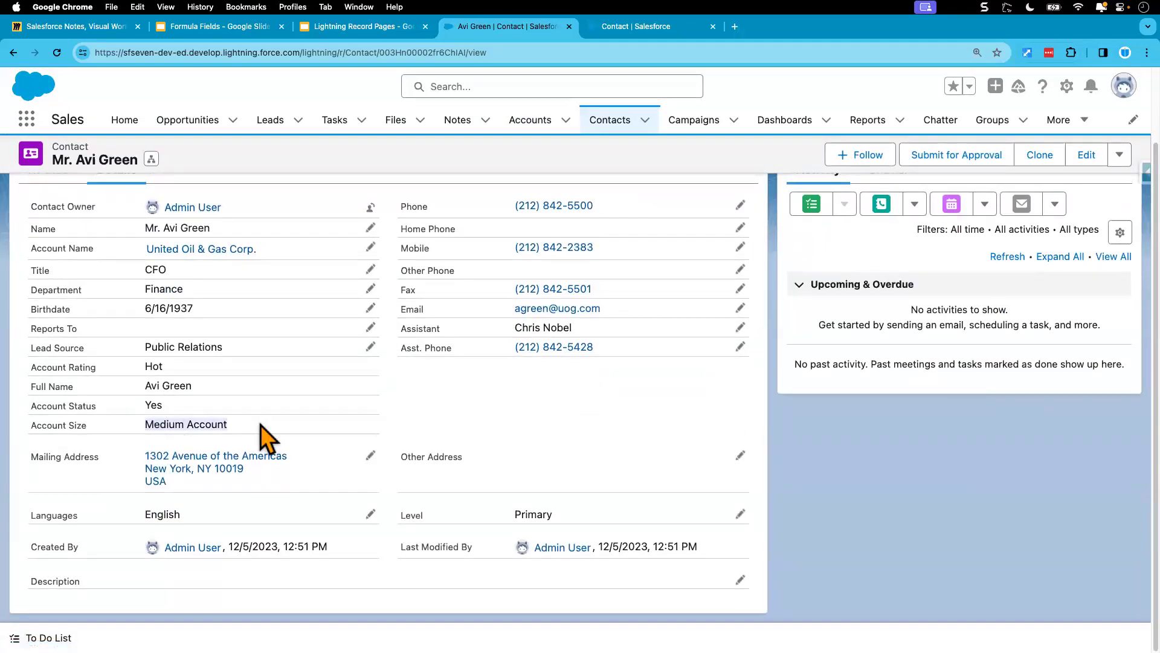
Step: Open the United Oil & Gas Corp. account from the contact, set its Annual Revenue to $560,000 and save the record
{"action": "scroll", "coordinate": [259, 425], "scroll_direction": "up", "scroll_amount": 2}
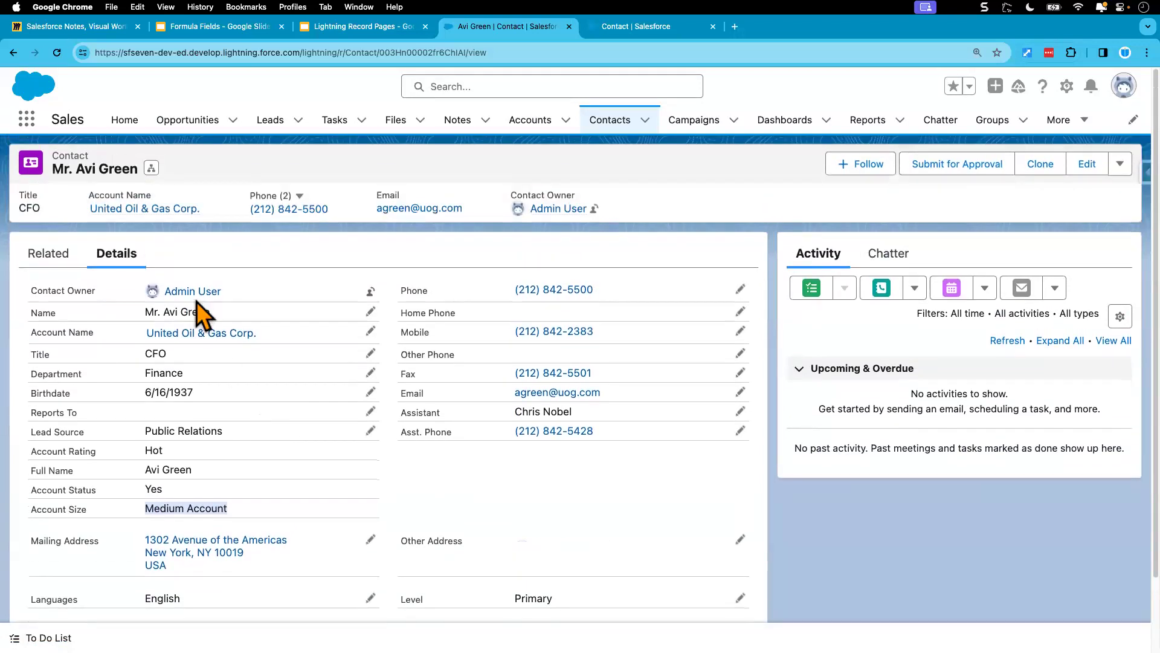
{"action": "left_click", "coordinate": [186, 334]}
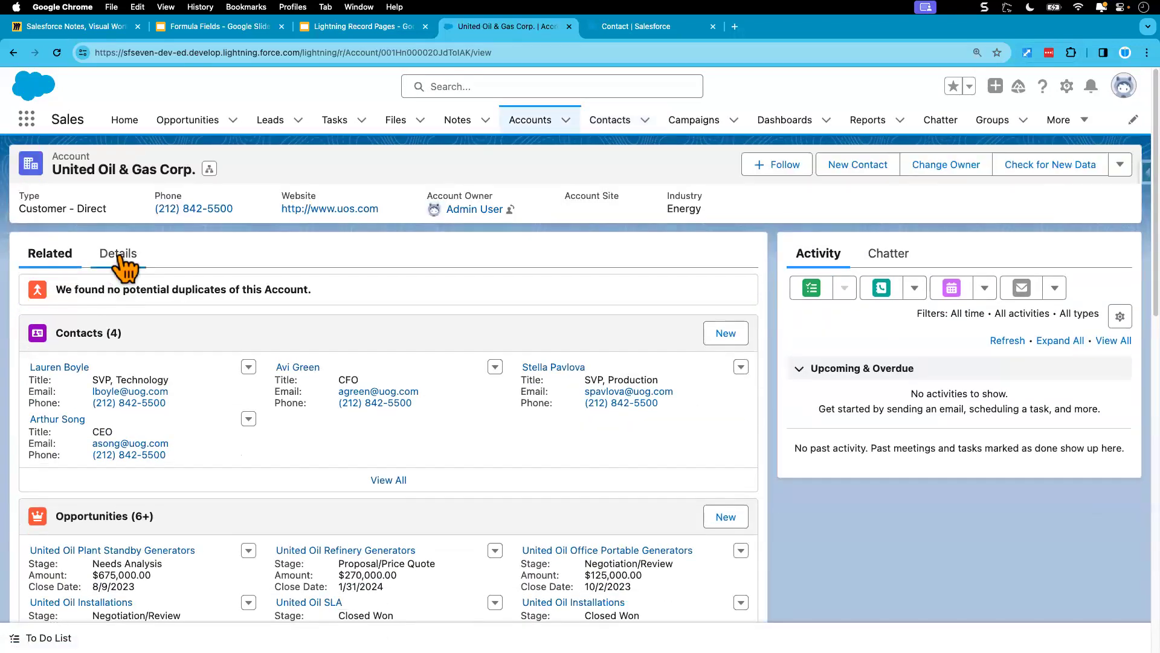
{"action": "left_click", "coordinate": [119, 256]}
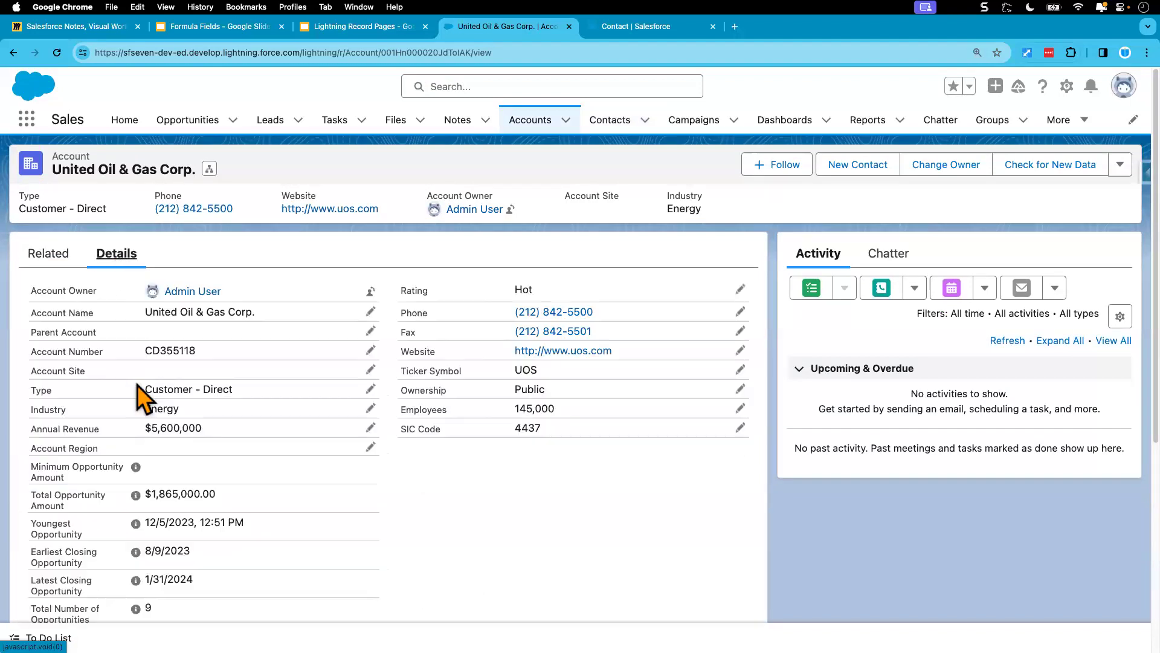
{"action": "left_click", "coordinate": [370, 428]}
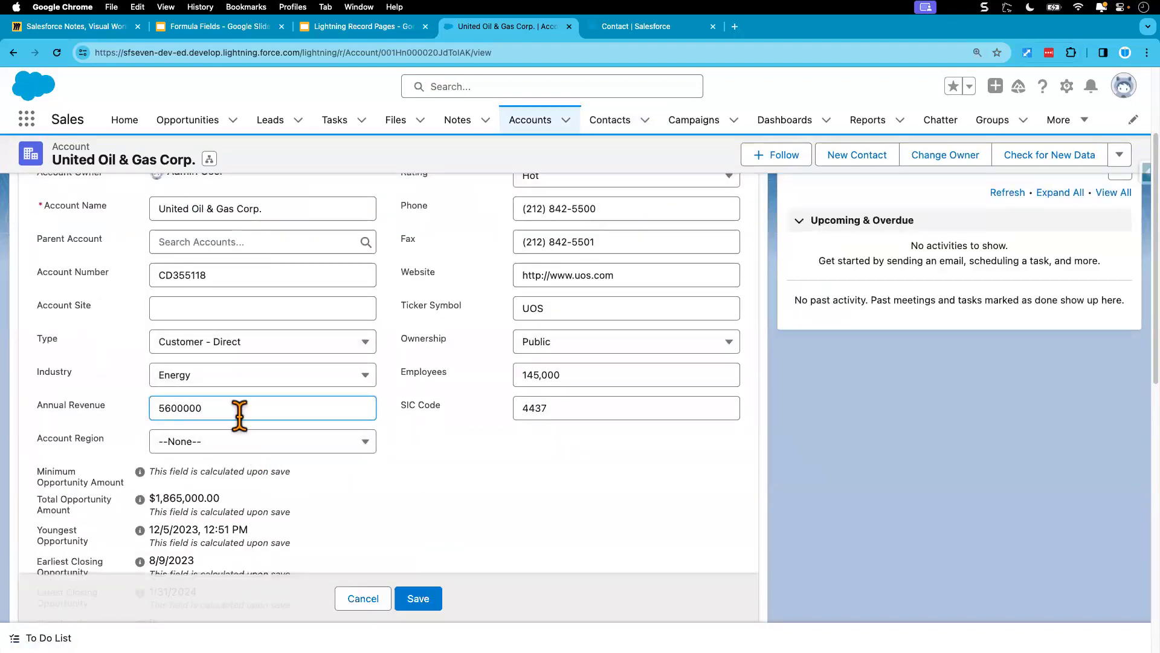
{"action": "key", "text": "BackSpace"}
{"action": "left_click", "coordinate": [458, 477]}
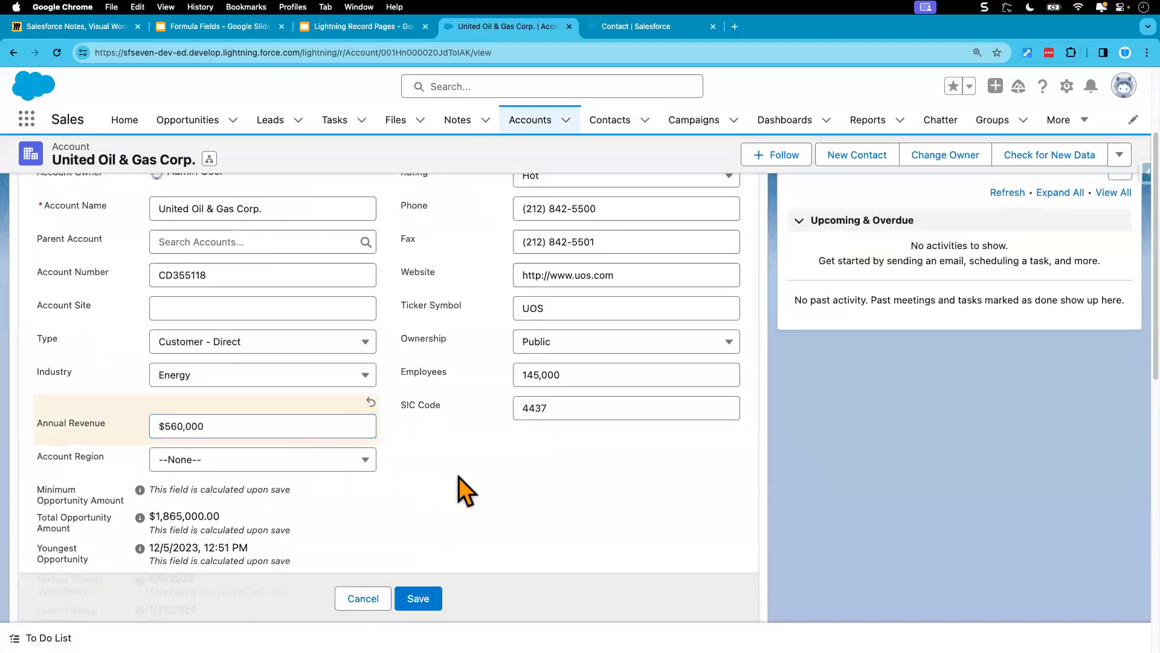
{"action": "left_click", "coordinate": [426, 599]}
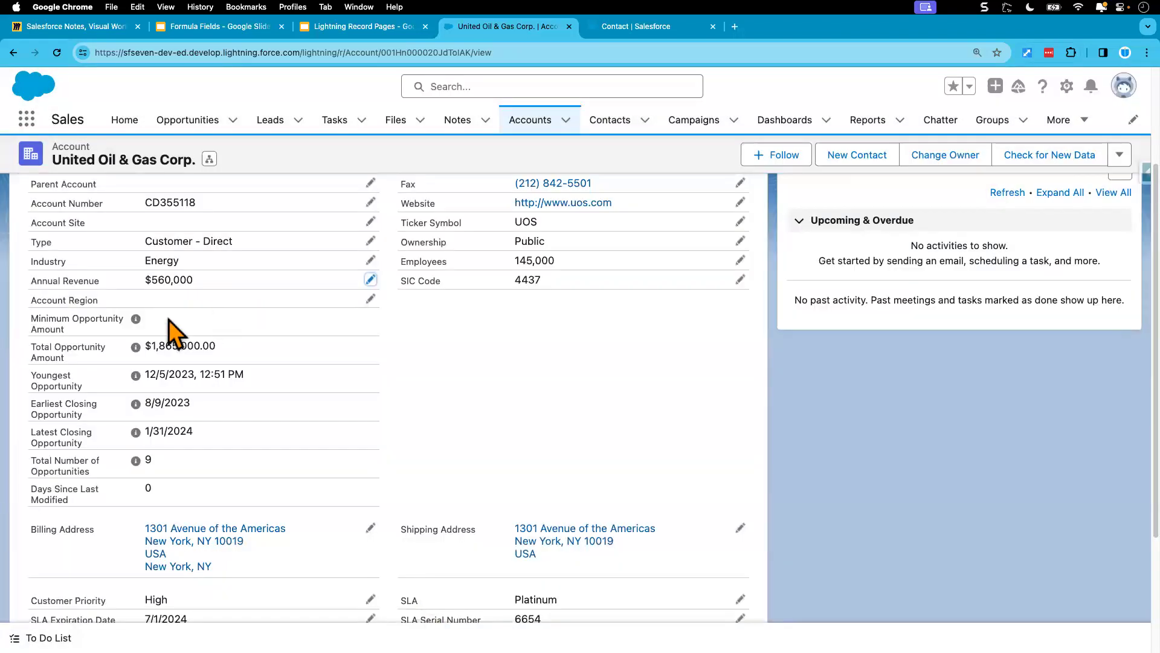
Step: Open the SVP, Production contact from the account's related contacts and check Account Size in its details
{"action": "scroll", "coordinate": [172, 326], "scroll_direction": "up", "scroll_amount": 10}
{"action": "left_click", "coordinate": [45, 254]}
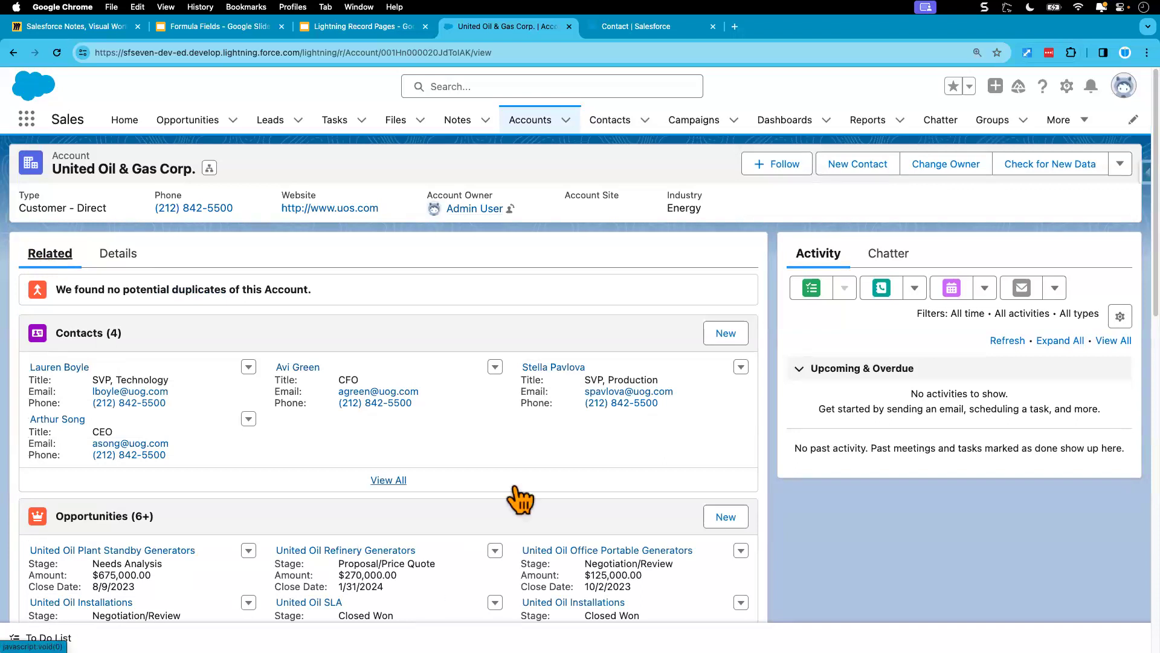
{"action": "left_click", "coordinate": [559, 367]}
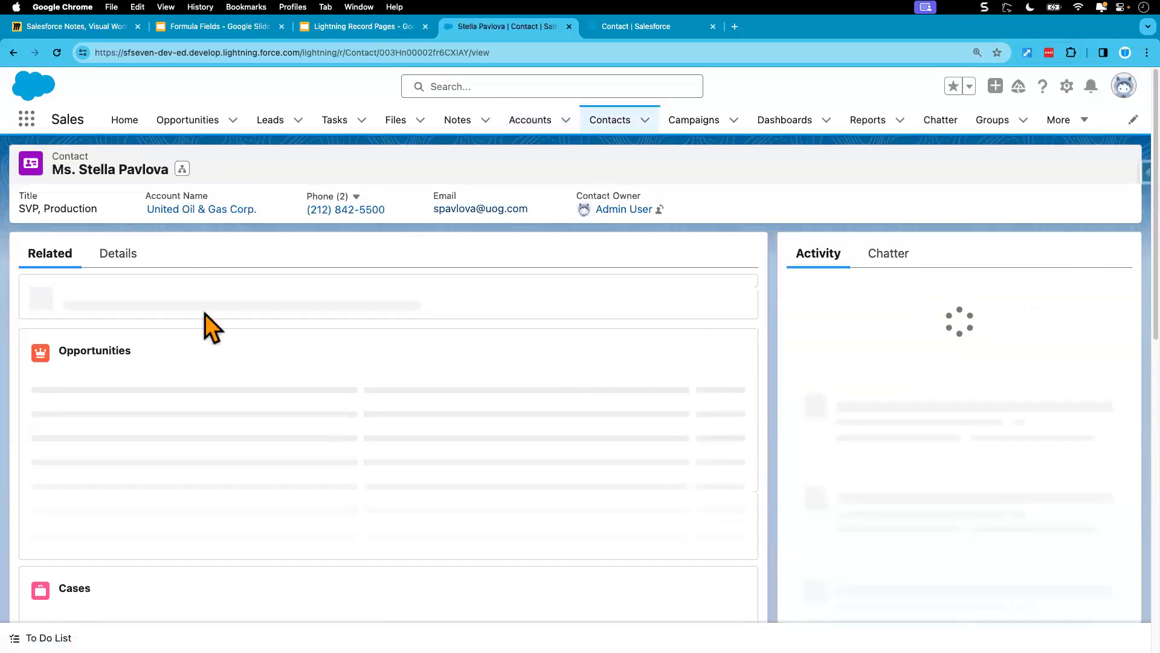
{"action": "left_click", "coordinate": [124, 261]}
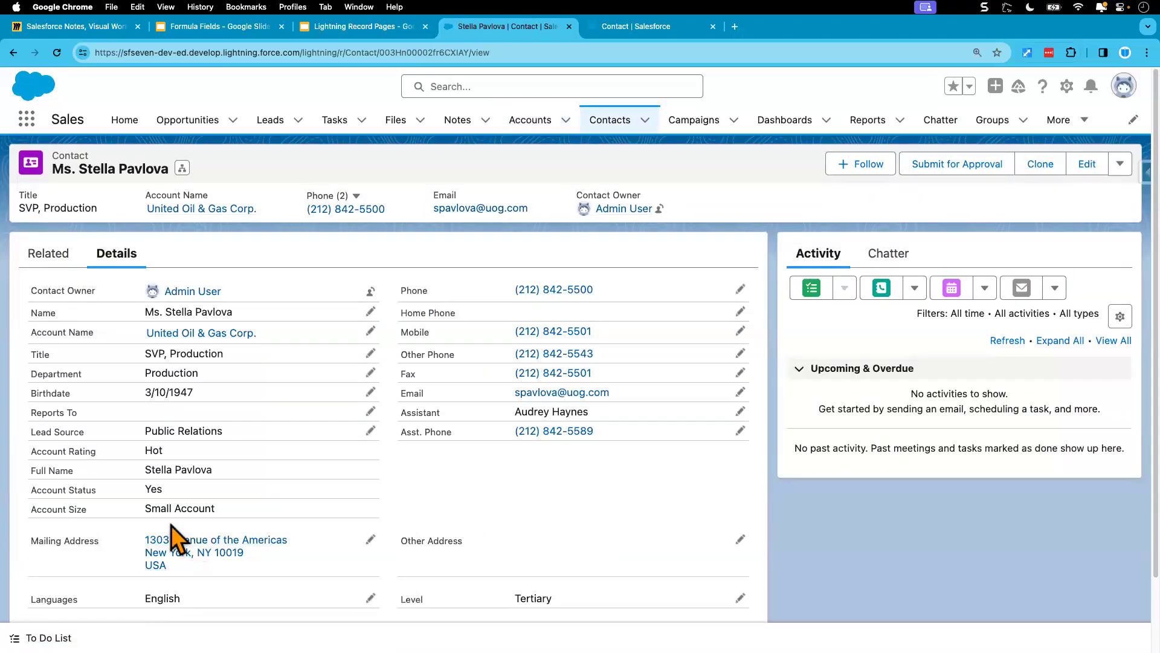
{"action": "left_click_drag", "start_coordinate": [144, 506], "coordinate": [277, 512]}
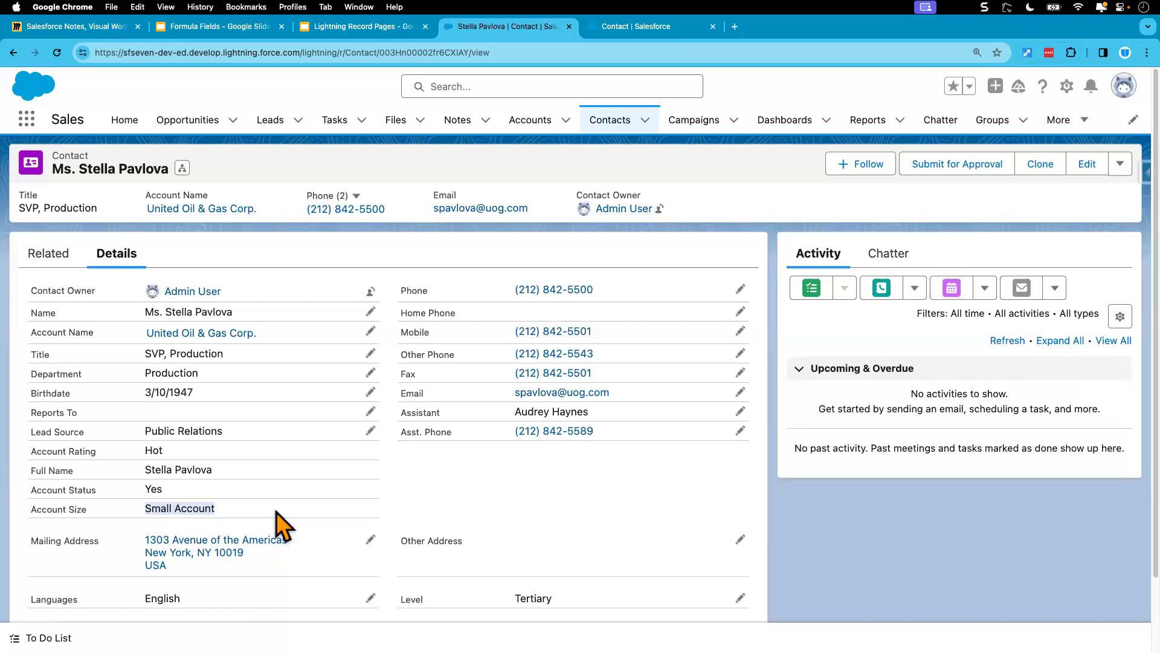
Step: Open the Account Size field from the Contact object's fields in Setup for editing and bring up its formula
{"action": "left_click", "coordinate": [622, 30]}
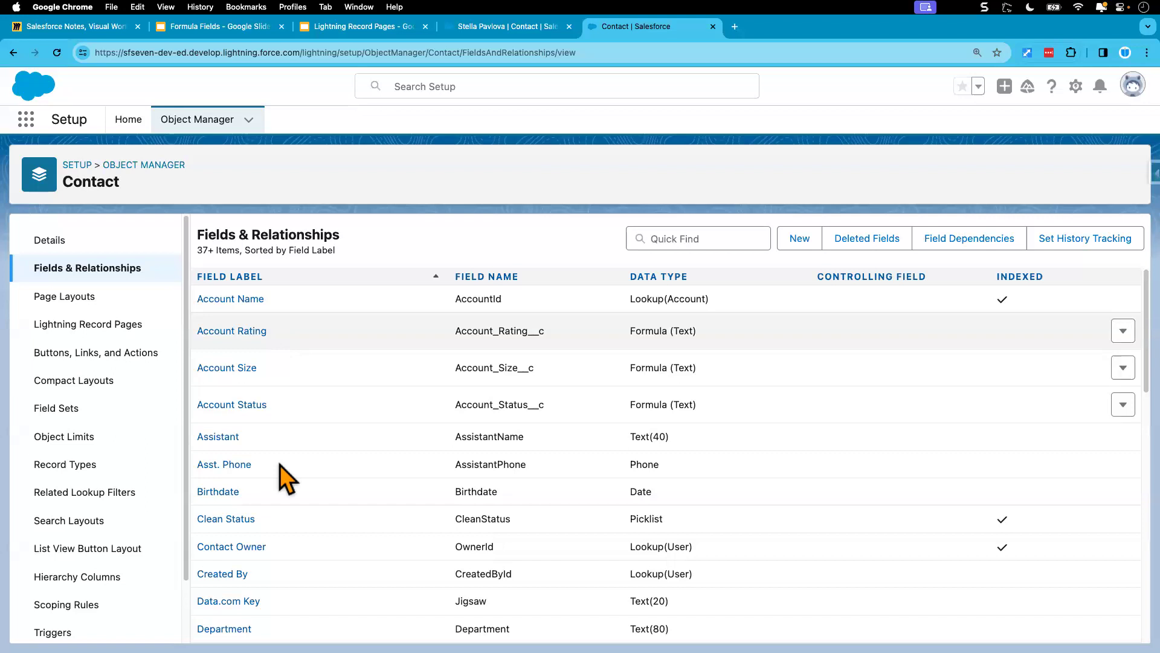
{"action": "scroll", "coordinate": [281, 557], "scroll_direction": "down", "scroll_amount": 1}
{"action": "scroll", "coordinate": [300, 472], "scroll_direction": "up", "scroll_amount": 1}
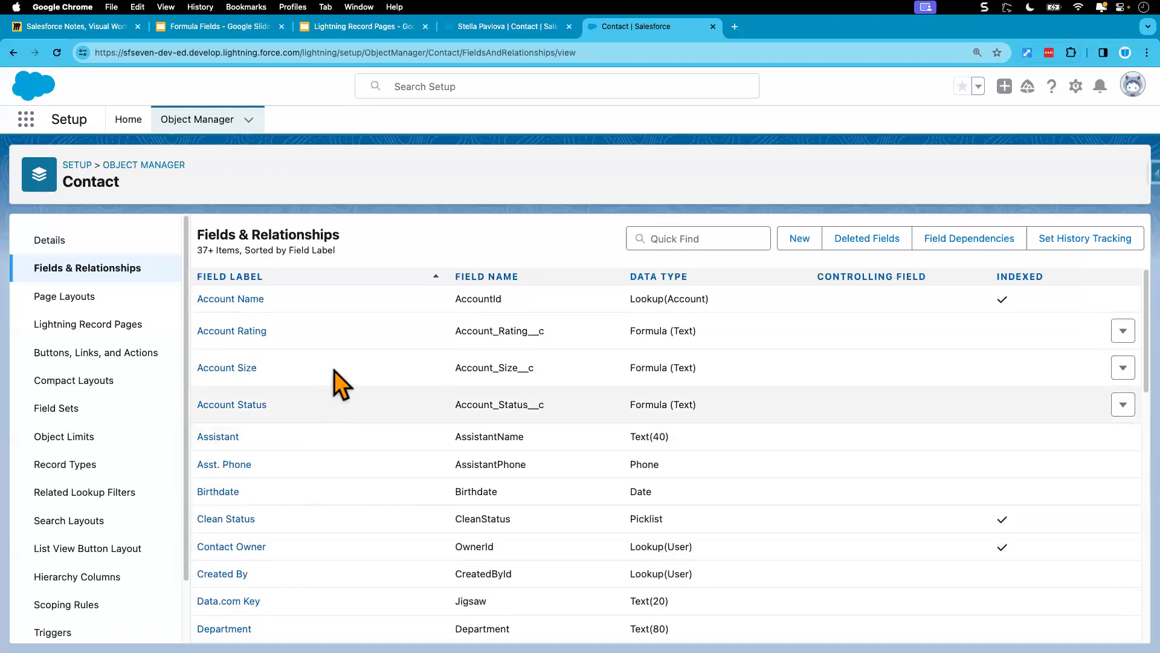
{"action": "left_click", "coordinate": [248, 370]}
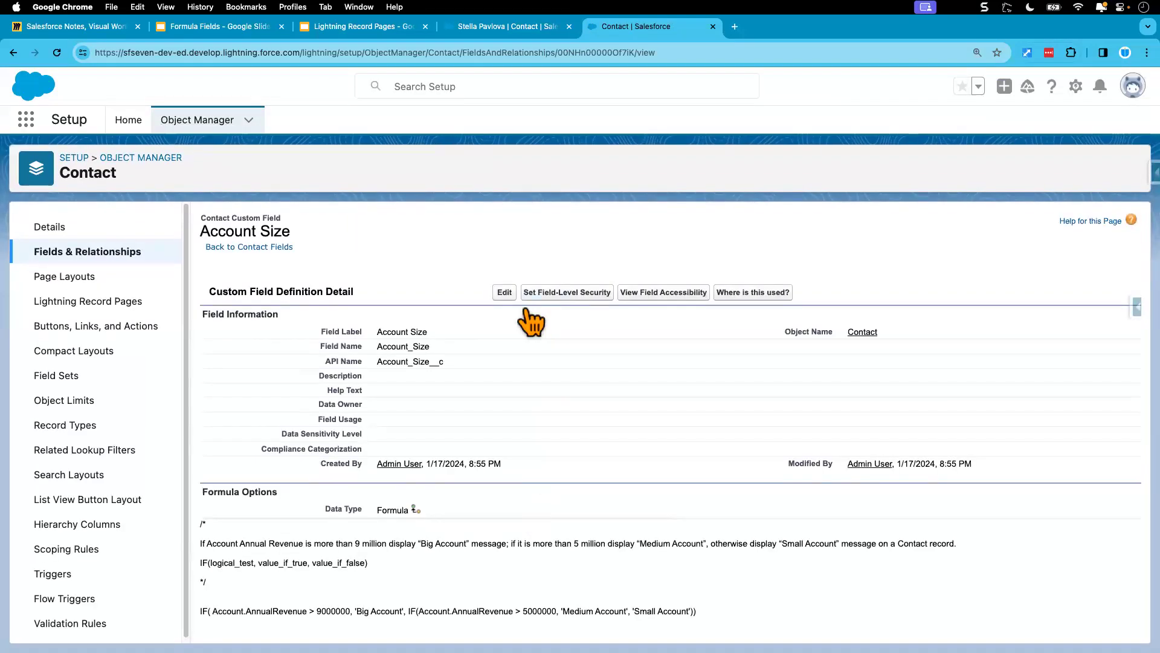
{"action": "left_click", "coordinate": [505, 292]}
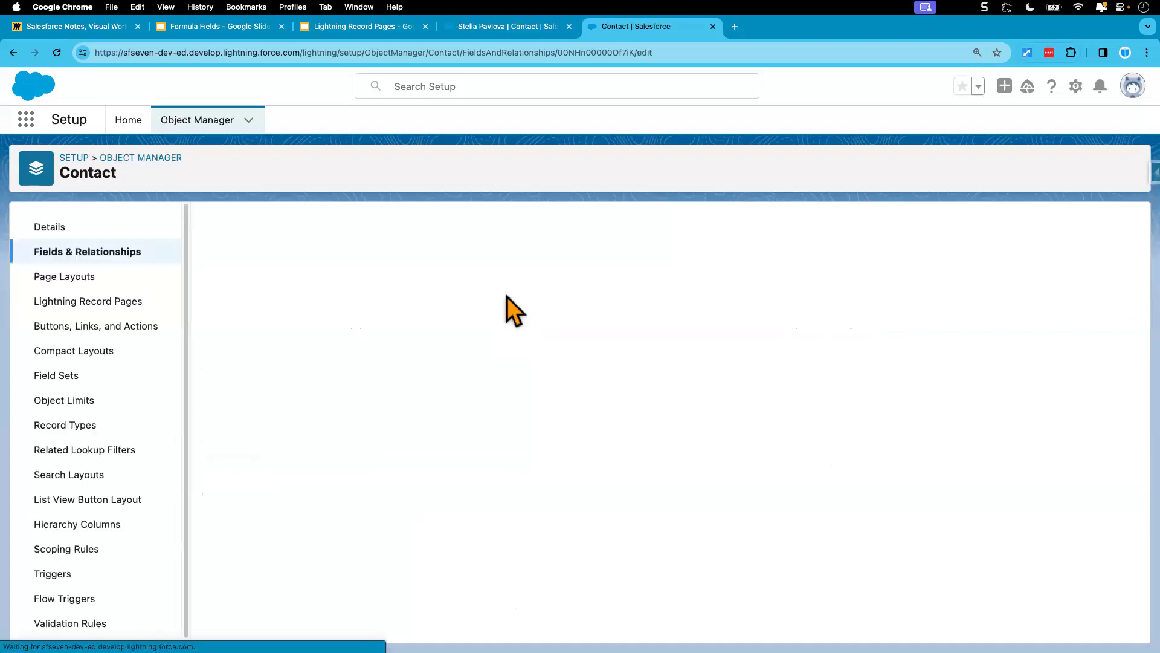
{"action": "scroll", "coordinate": [381, 459], "scroll_direction": "down", "scroll_amount": 10}
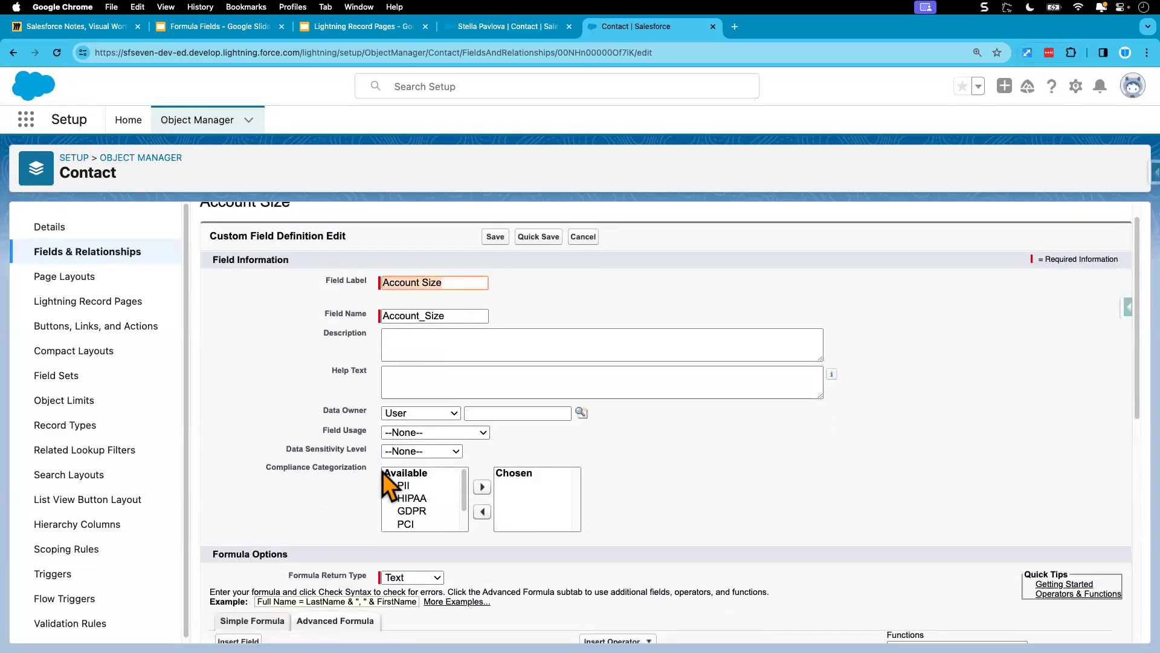
Step: Insert the CASE function template on a new line below the IF formula and remove its leading space
{"action": "left_click", "coordinate": [272, 320]}
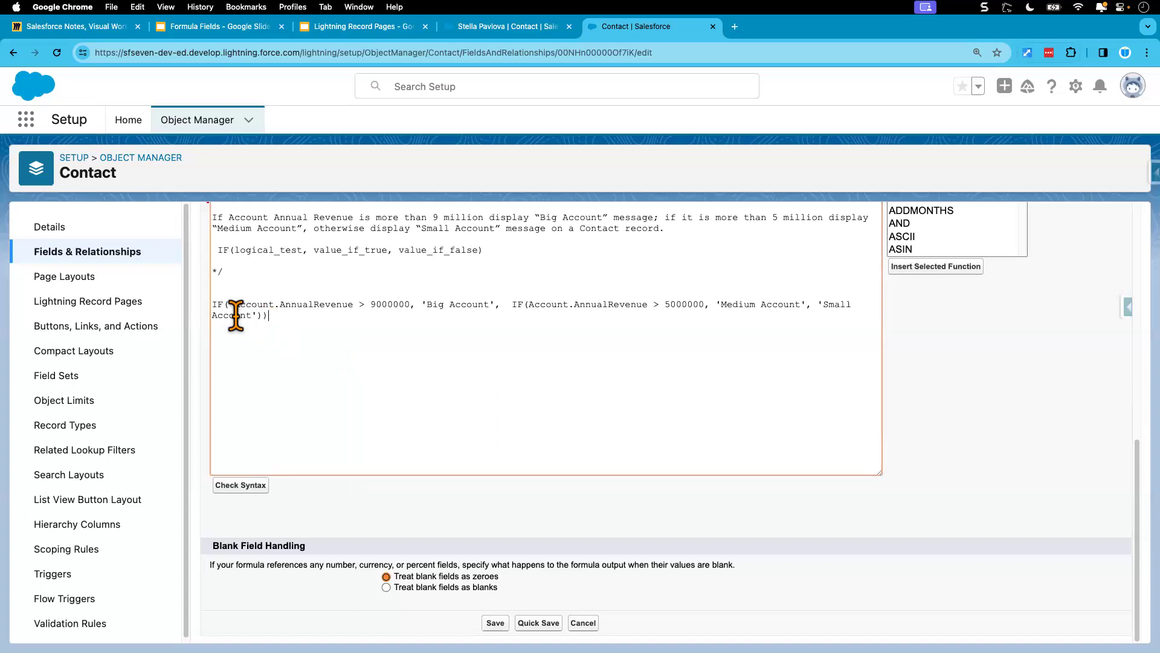
{"action": "triple_click", "coordinate": [233, 313]}
{"action": "left_click", "coordinate": [324, 336]}
{"action": "key", "text": "Return"}
{"action": "scroll", "coordinate": [331, 339], "scroll_direction": "up", "scroll_amount": 1}
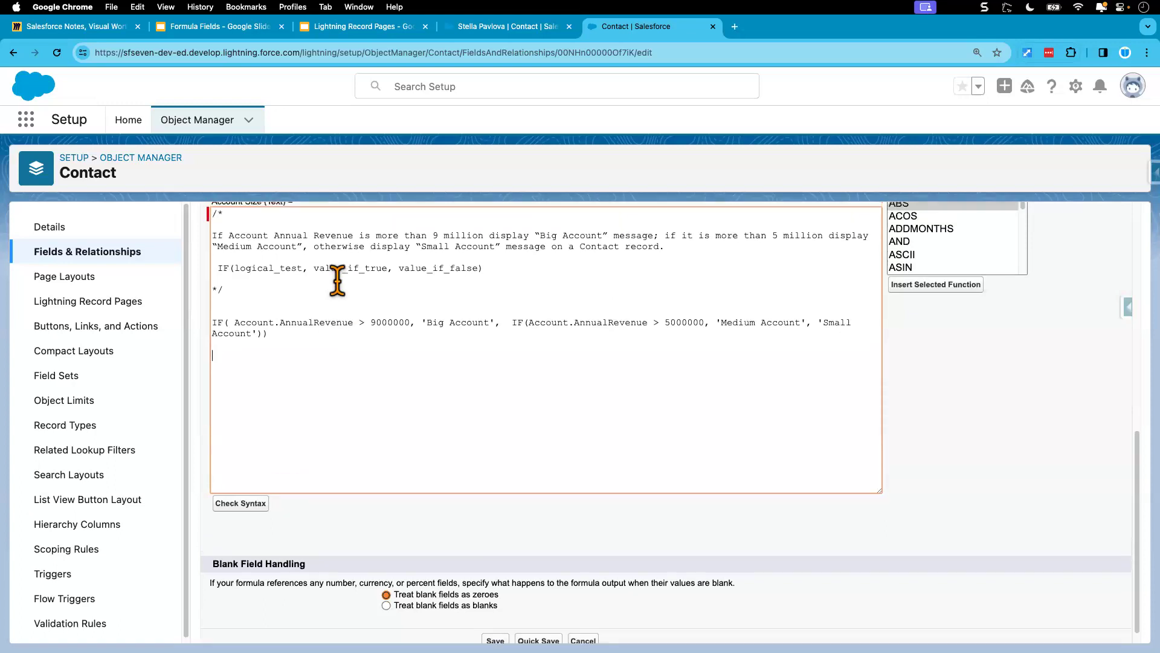
{"action": "left_click", "coordinate": [930, 236]}
{"action": "key", "text": "Down"}
{"action": "key", "text": "Down"}
{"action": "key", "text": "Down"}
{"action": "key", "text": "Down"}
{"action": "key", "text": "Down"}
{"action": "key", "text": "Down"}
{"action": "key", "text": "Down"}
{"action": "key", "text": "Down"}
{"action": "key", "text": "Down"}
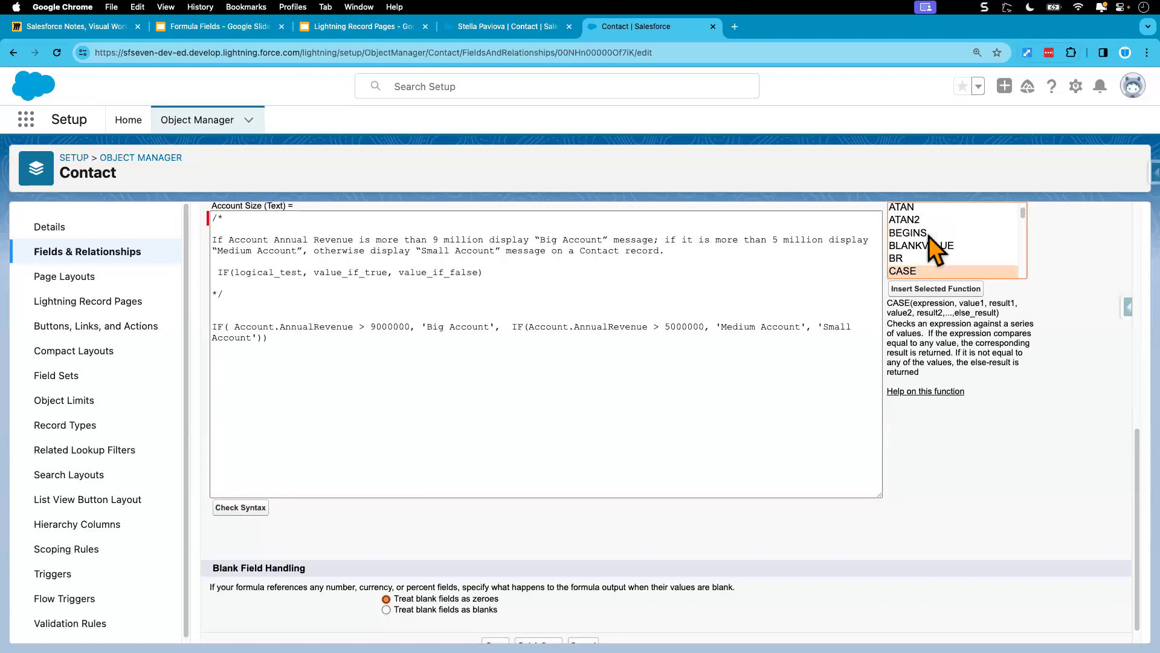
{"action": "left_click", "coordinate": [939, 289]}
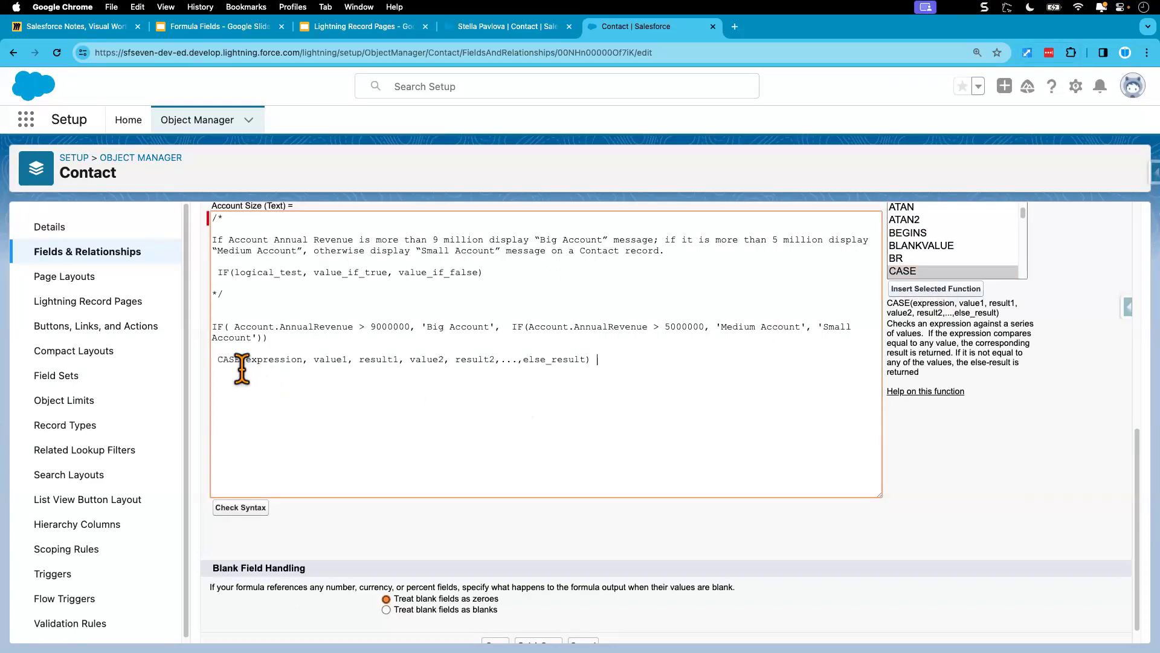
{"action": "left_click", "coordinate": [217, 359]}
{"action": "key", "text": "BackSpace"}
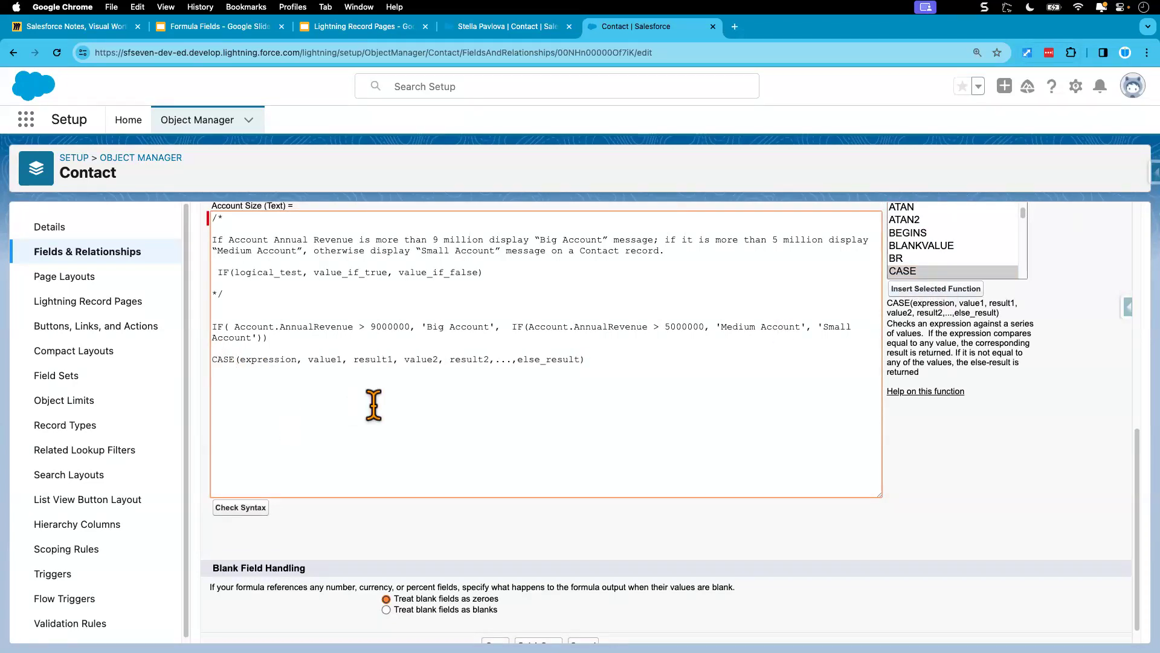
Step: Copy the CASE function's syntax line into the formula's comment block, below the IF syntax line
{"action": "double_click", "coordinate": [270, 360]}
{"action": "triple_click", "coordinate": [330, 362]}
{"action": "key", "text": "super+c"}
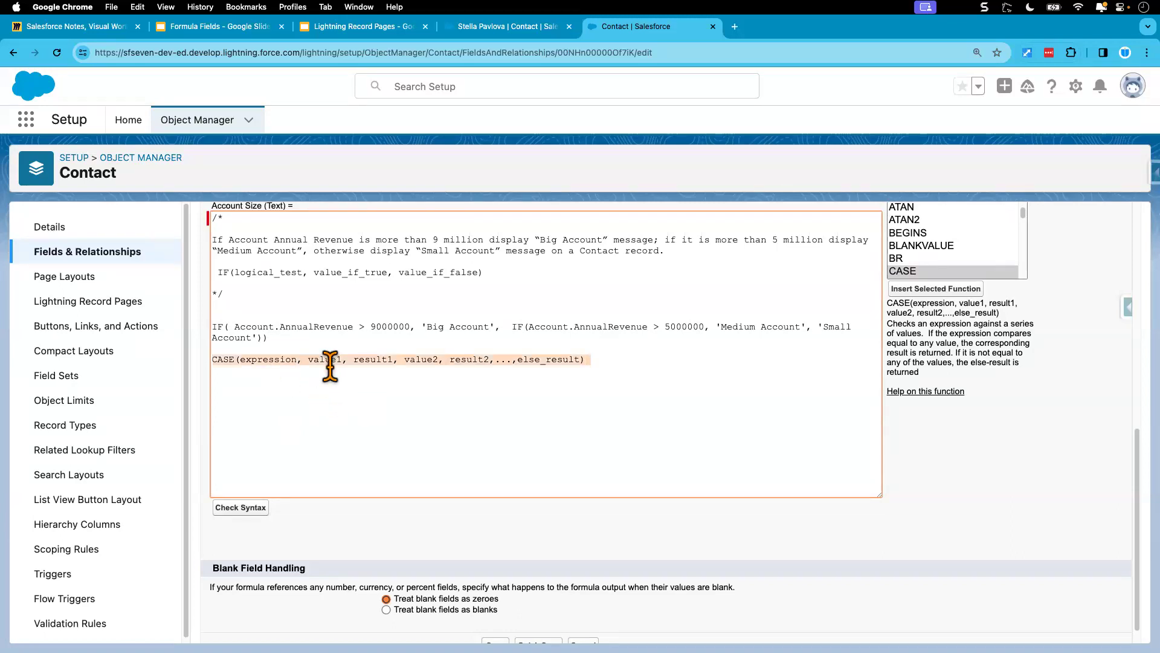
{"action": "left_click", "coordinate": [335, 274]}
{"action": "left_click", "coordinate": [506, 273]}
{"action": "key", "text": "Return"}
{"action": "key", "text": "Return"}
{"action": "key", "text": "super+v"}
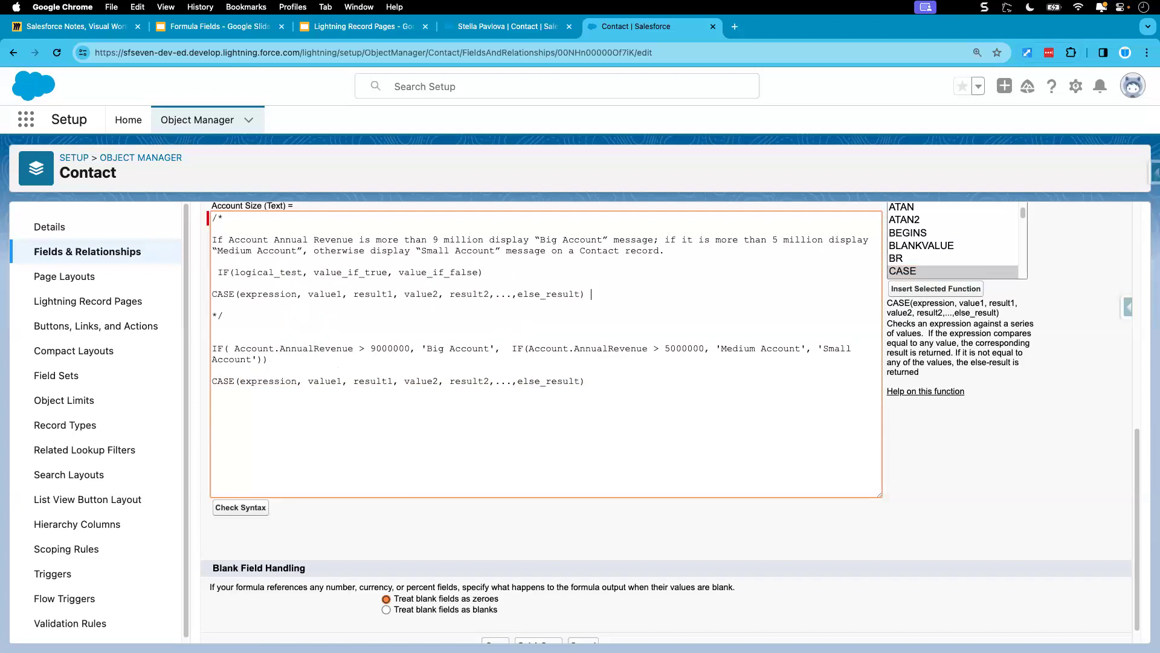
{"action": "left_click", "coordinate": [217, 295]}
Step: Replace the expression placeholder in the CASE function below the IF formula with Account.AnnualRevenue, copied from the IF formula
{"action": "double_click", "coordinate": [268, 382]}
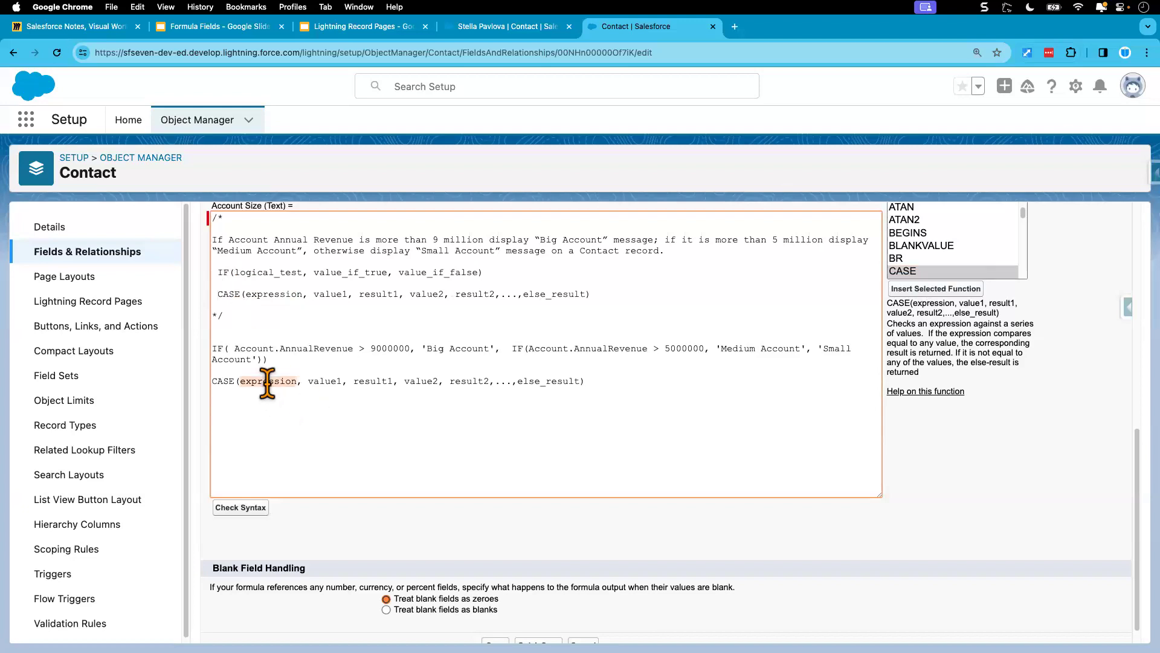
{"action": "left_click_drag", "start_coordinate": [235, 349], "coordinate": [354, 351]}
{"action": "key", "text": "super+c"}
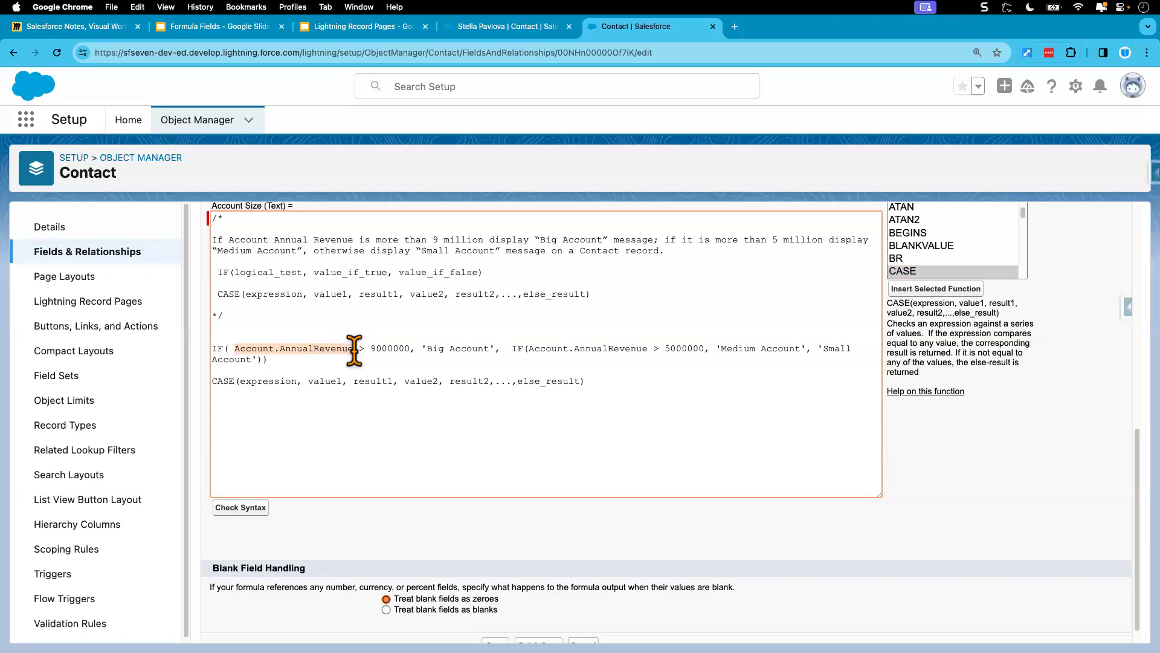
{"action": "double_click", "coordinate": [272, 382]}
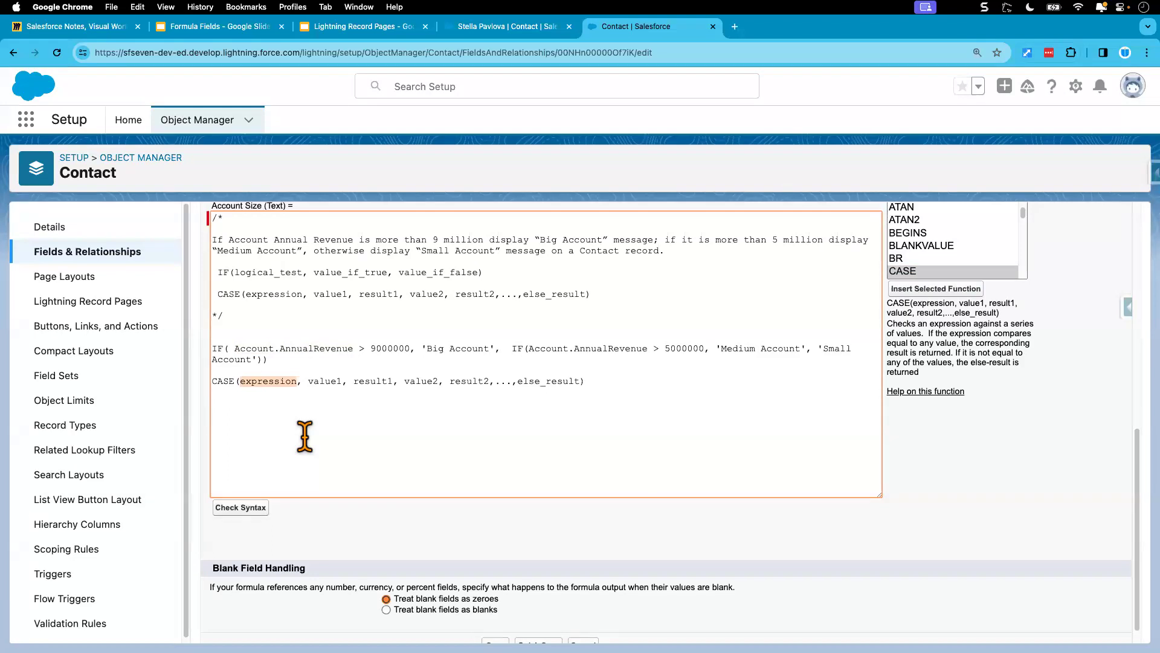
{"action": "key", "text": "super+v"}
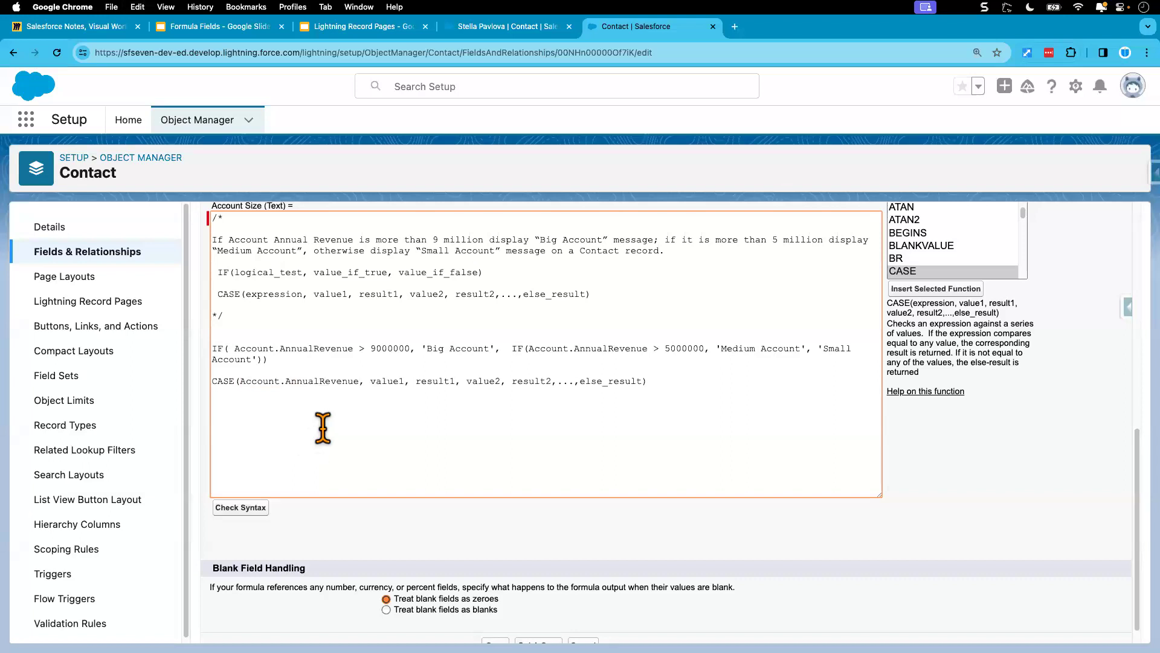
{"action": "double_click", "coordinate": [387, 381]}
{"action": "left_click", "coordinate": [321, 396]}
{"action": "left_click_drag", "start_coordinate": [241, 381], "coordinate": [354, 383]}
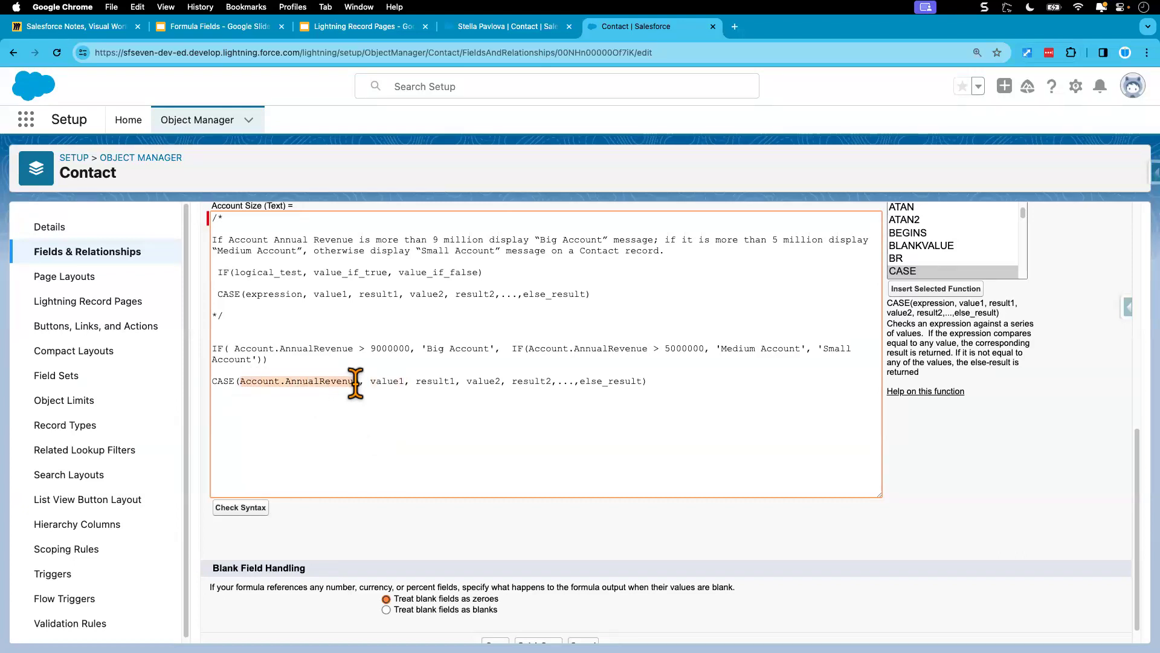
Step: Replace the value1 placeholder in the CASE function below the IF formula with 10000000
{"action": "left_click", "coordinate": [381, 383]}
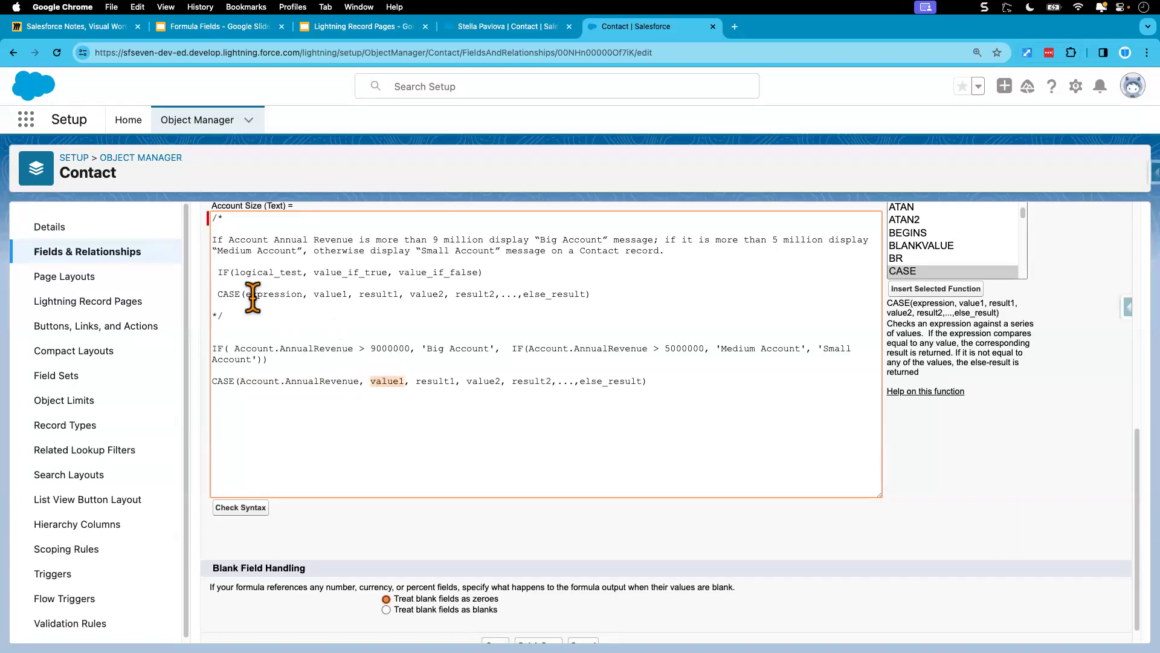
{"action": "double_click", "coordinate": [371, 349]}
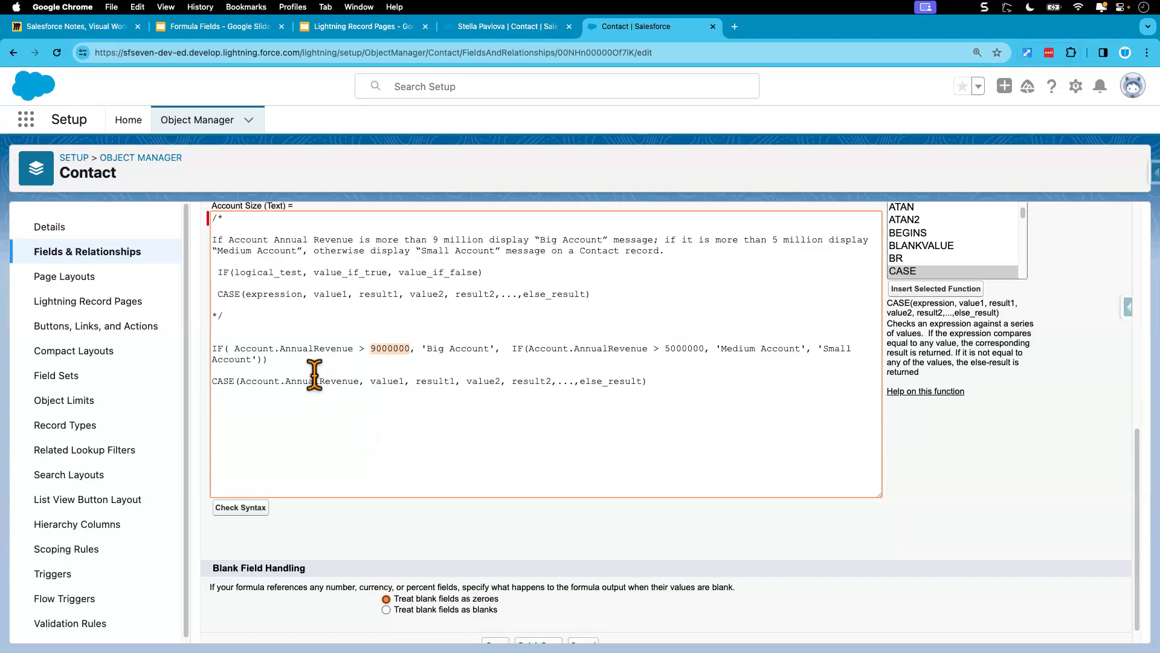
{"action": "double_click", "coordinate": [387, 381]}
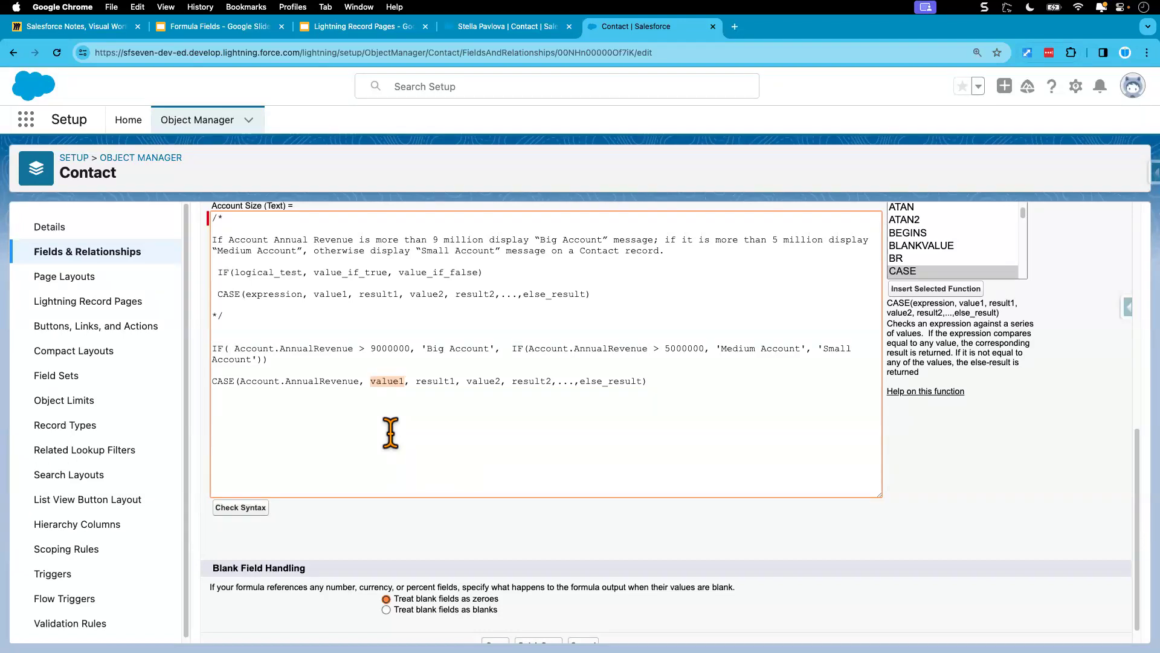
{"action": "double_click", "coordinate": [381, 348]}
{"action": "type", "text": "000000"}
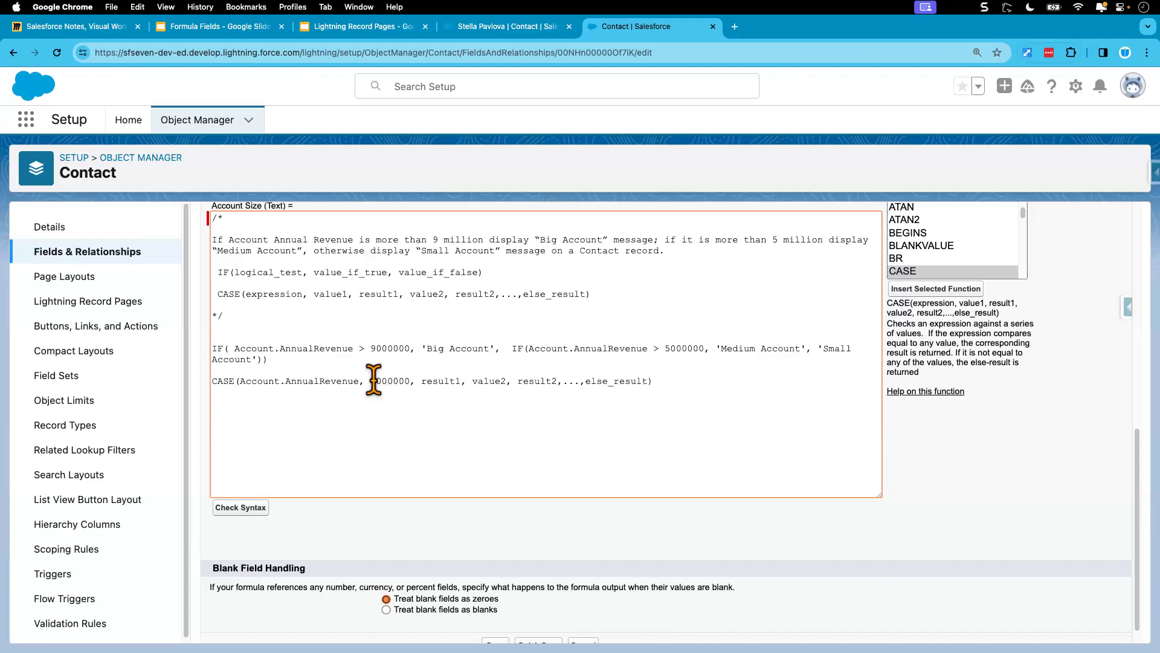
{"action": "type", "text": "10"}
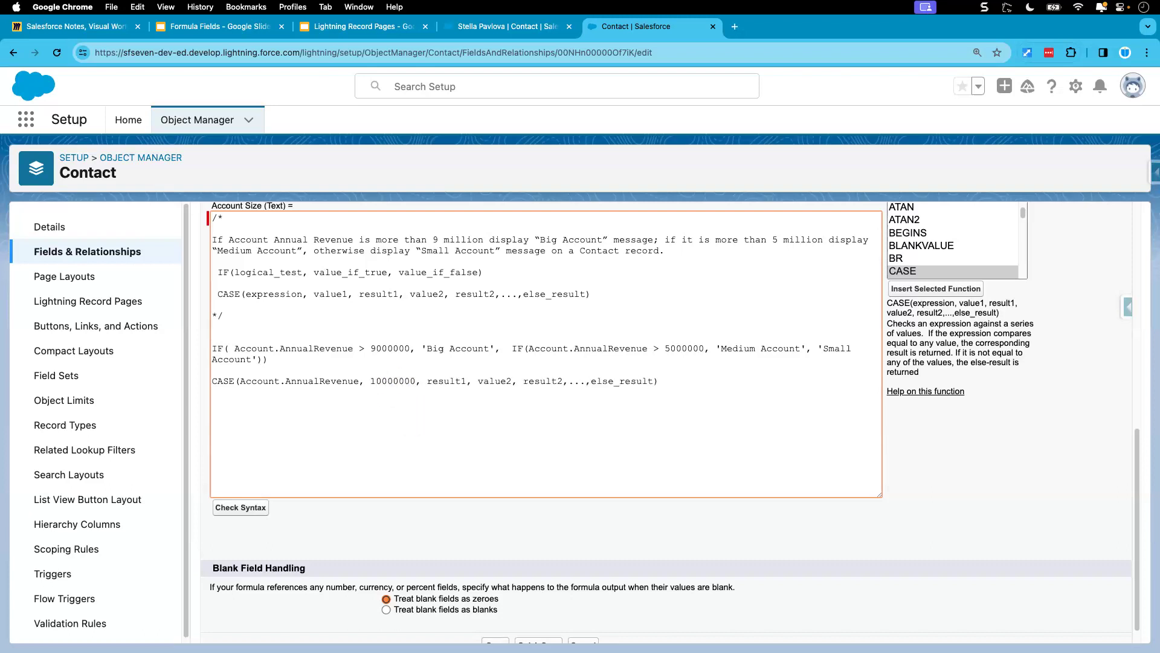
Step: Replace the result1 placeholder in the CASE function with 'Big Account', copied from the IF formula
{"action": "left_click_drag", "start_coordinate": [423, 349], "coordinate": [499, 351]}
{"action": "key", "text": "super+c"}
{"action": "left_click_drag", "start_coordinate": [428, 381], "coordinate": [467, 381]}
{"action": "key", "text": "super+v"}
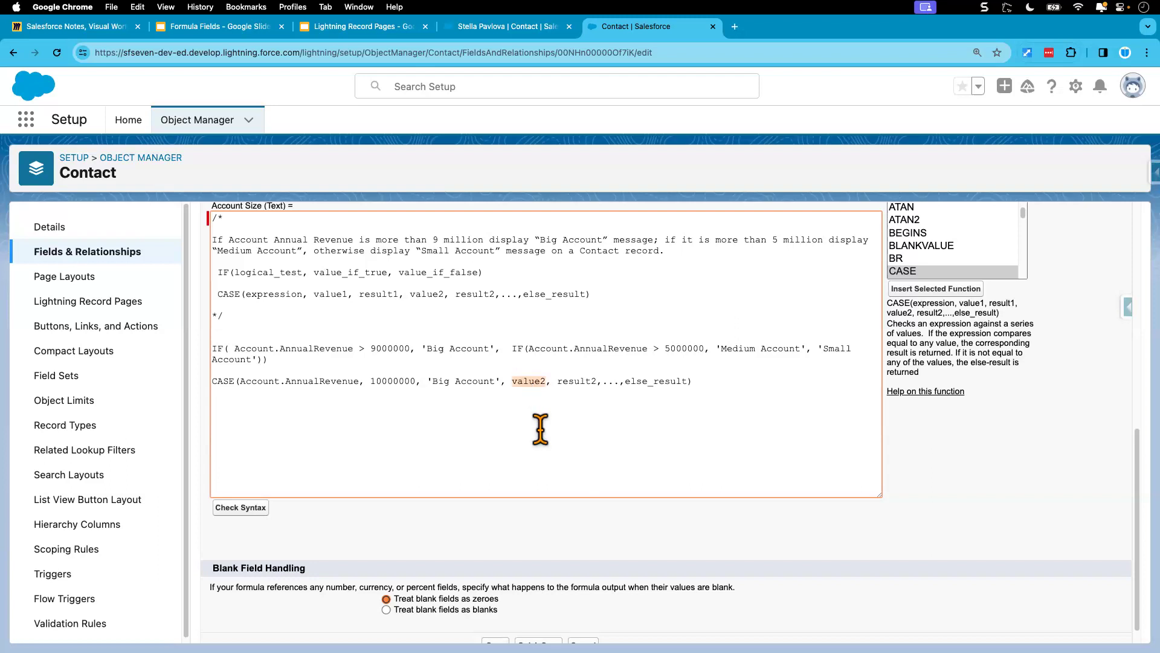
Step: Replace the value2 and result2 placeholders in the CASE function with 5000000 and 'Medium Account', copied from the IF formula
{"action": "left_click_drag", "start_coordinate": [665, 349], "coordinate": [703, 349]}
{"action": "key", "text": "super+v"}
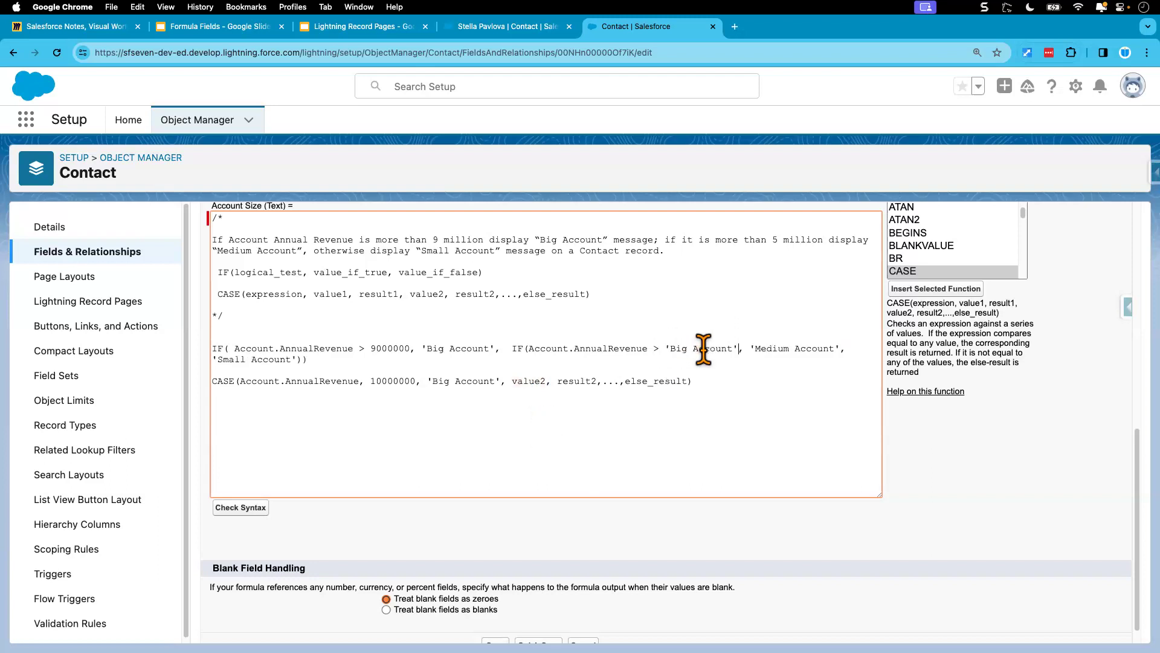
{"action": "key", "text": "super+z"}
{"action": "key", "text": "super+c"}
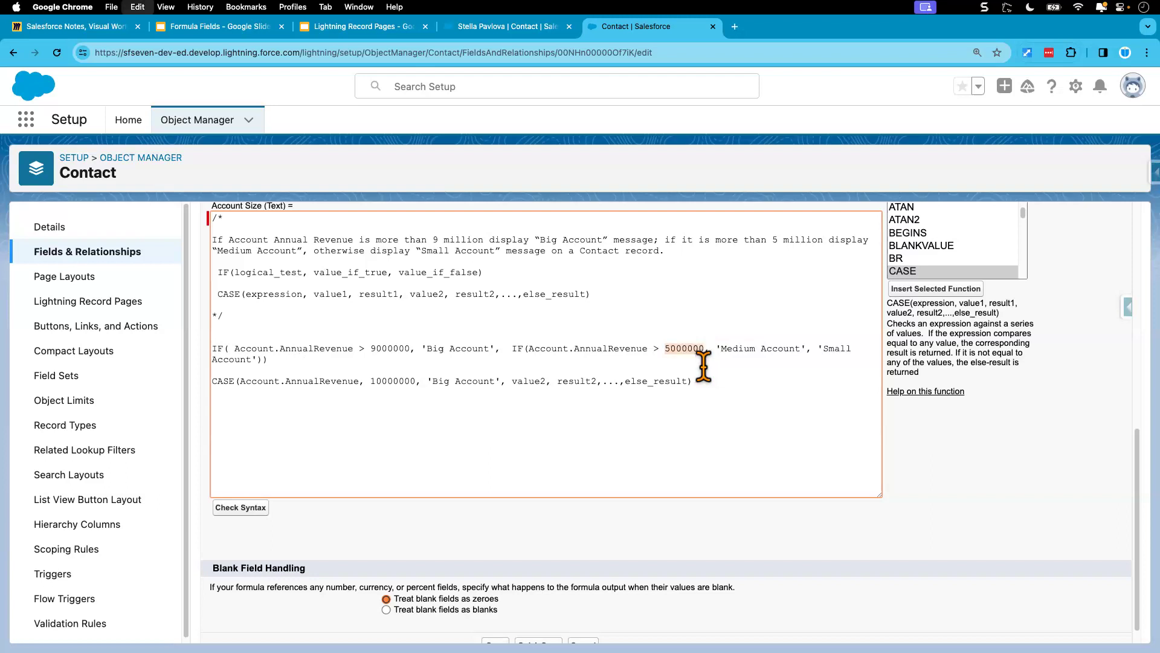
{"action": "double_click", "coordinate": [530, 383]}
{"action": "key", "text": "super+v"}
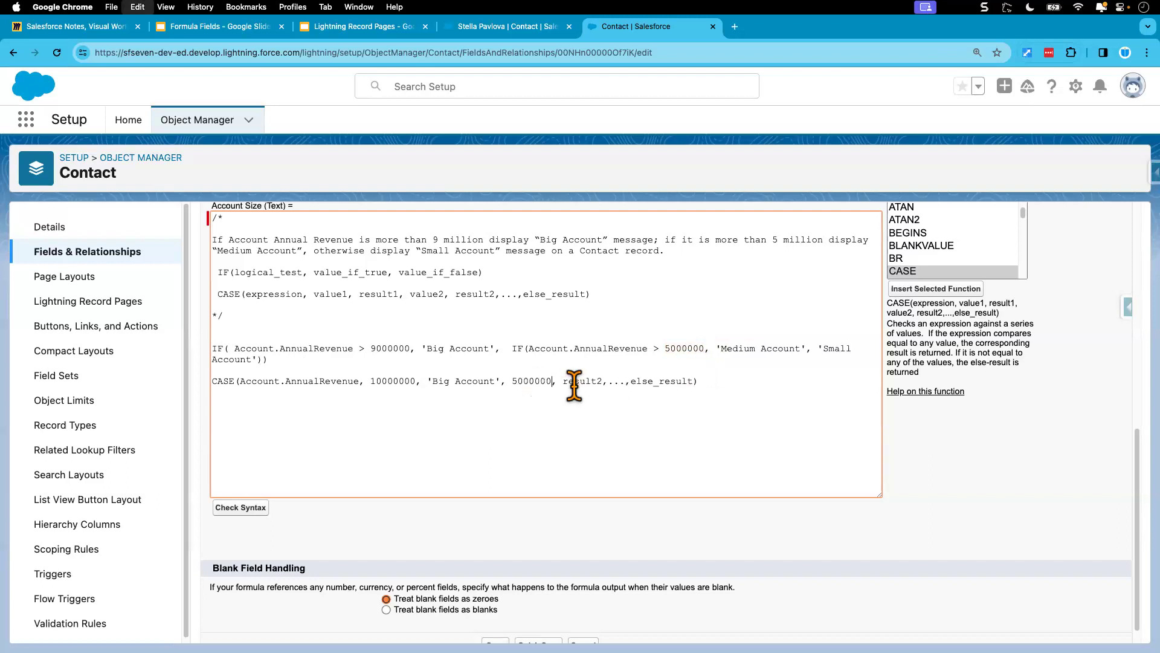
{"action": "left_click_drag", "start_coordinate": [742, 351], "coordinate": [808, 349]}
{"action": "key", "text": "super+c"}
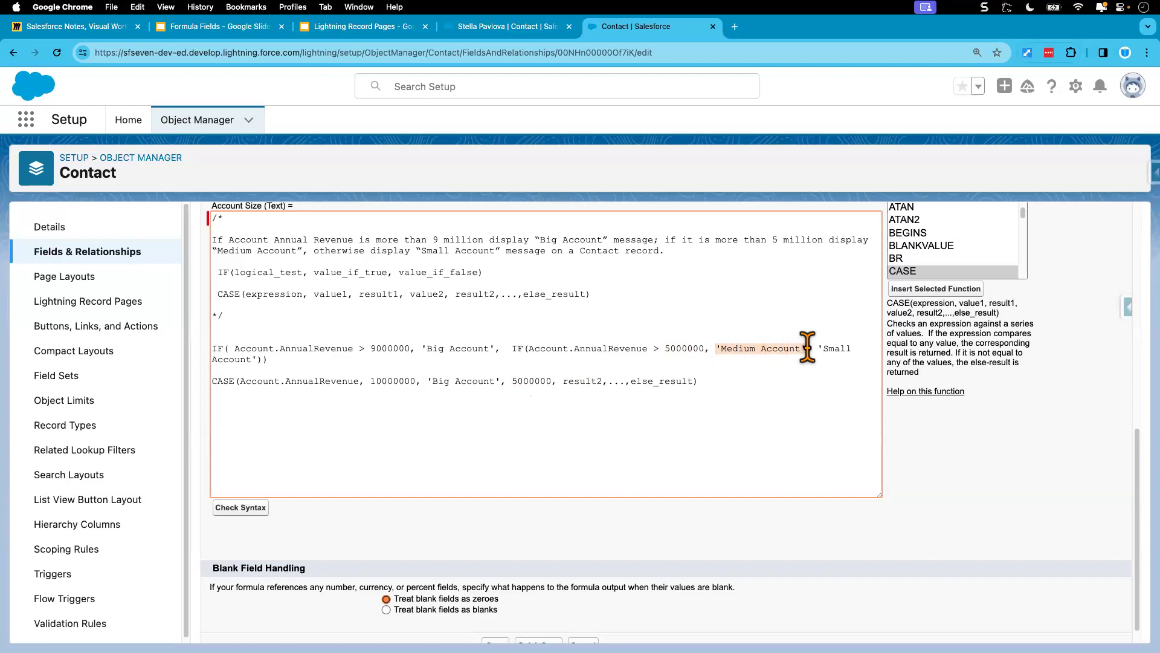
{"action": "double_click", "coordinate": [582, 382]}
{"action": "key", "text": "super+v"}
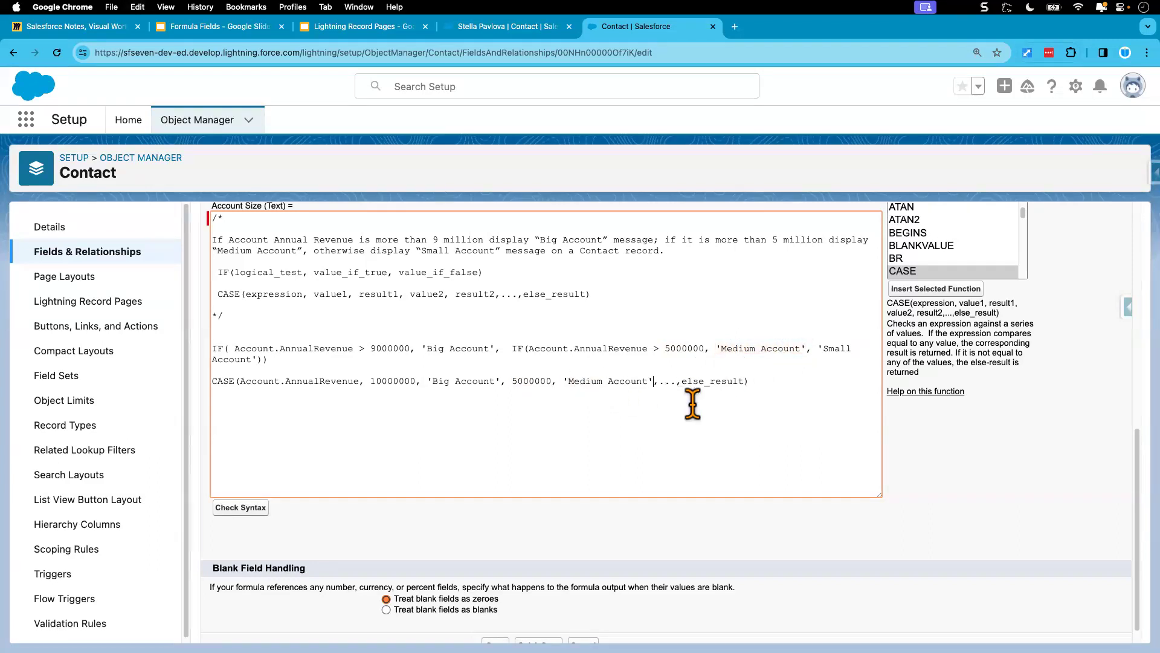
Step: Replace the ellipsis and else_result placeholder at the end of the CASE function with 'Small Account', copied from the IF formula
{"action": "left_click", "coordinate": [818, 349]}
{"action": "left_click_drag", "start_coordinate": [821, 351], "coordinate": [255, 361]}
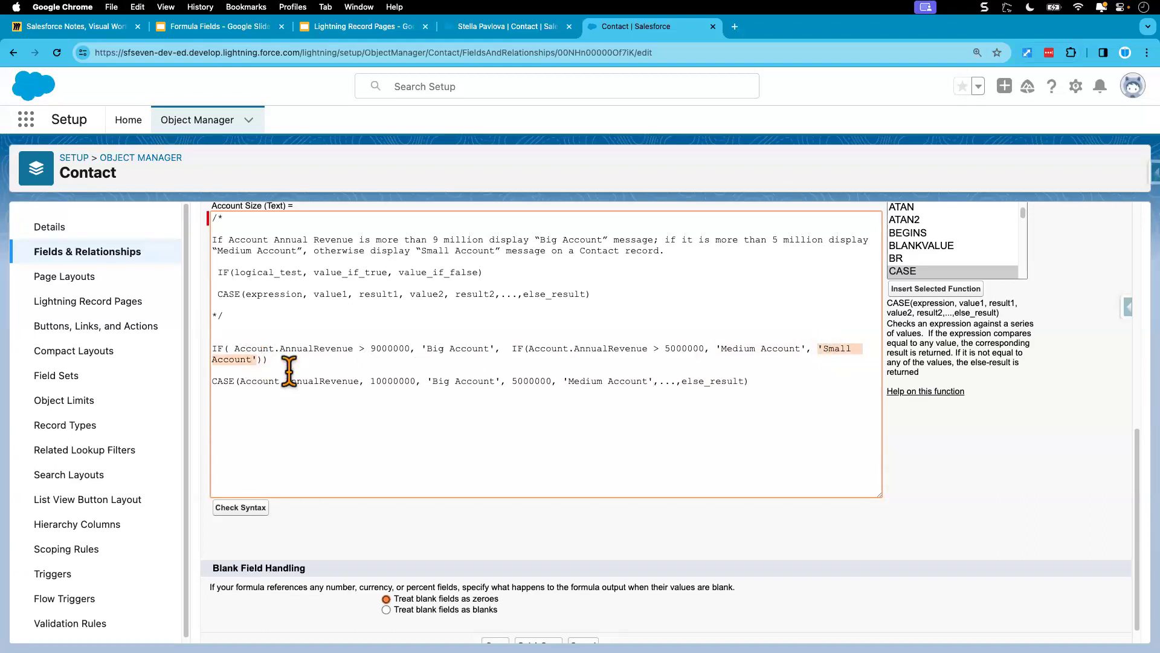
{"action": "left_click", "coordinate": [695, 390]}
{"action": "left_click", "coordinate": [660, 385], "text": "shift"}
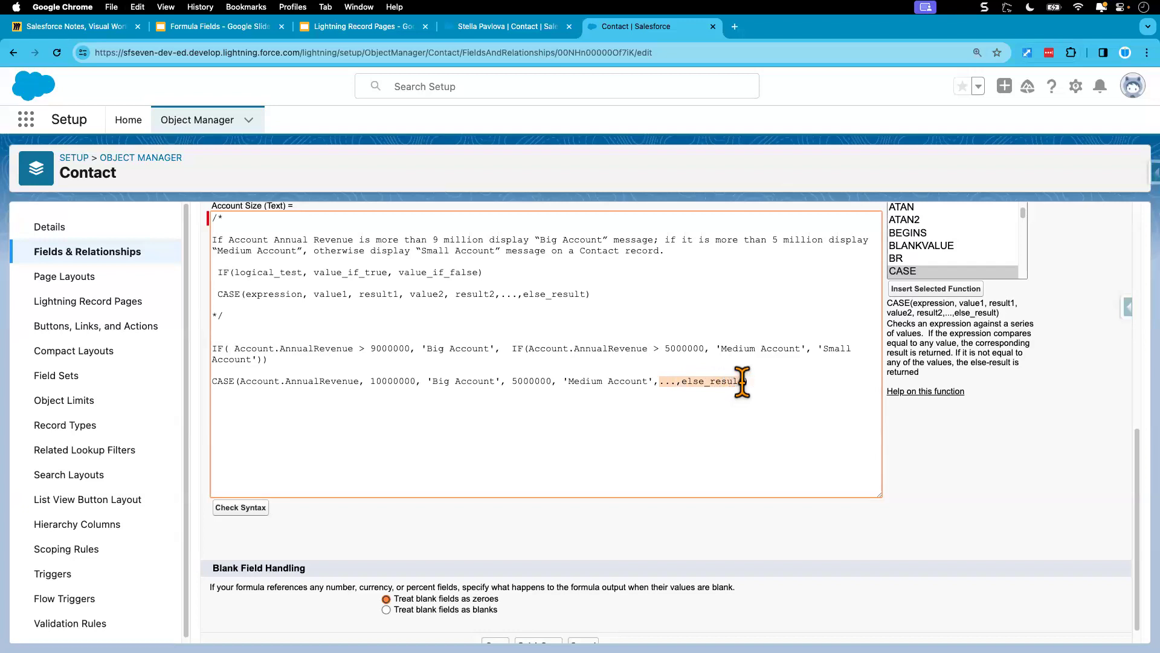
{"action": "type", "text": "'Small Account'"}
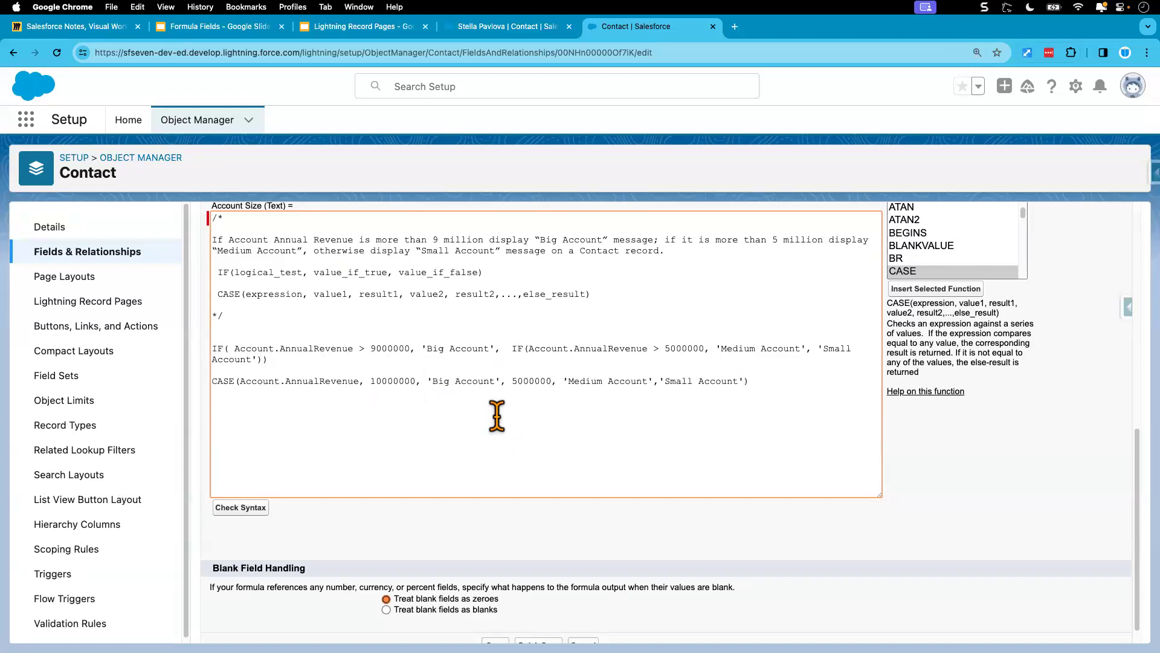
Step: Move the whole IF formula into the comment block below the CASE syntax line and check the formula's syntax
{"action": "left_click_drag", "start_coordinate": [769, 385], "coordinate": [214, 385]}
{"action": "left_click", "coordinate": [311, 393]}
{"action": "left_click_drag", "start_coordinate": [274, 364], "coordinate": [198, 356]}
{"action": "key", "text": "ctrl+c"}
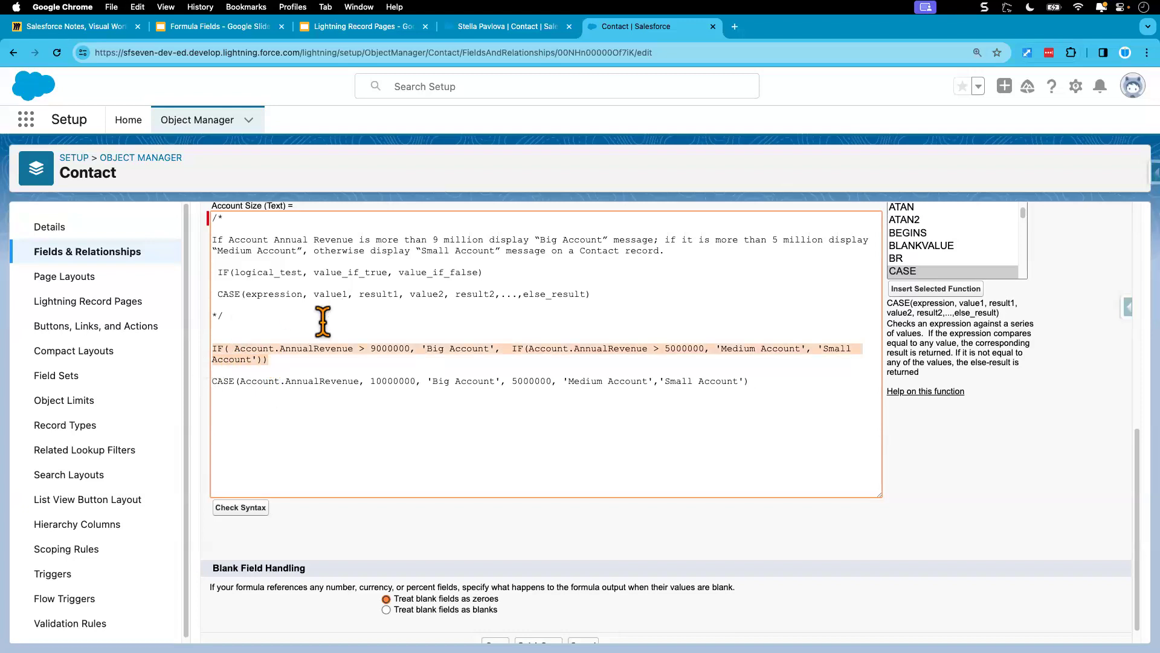
{"action": "key", "text": "BackSpace"}
{"action": "left_click", "coordinate": [599, 293]}
{"action": "key", "text": "Return"}
{"action": "key", "text": "Return"}
{"action": "key", "text": "ctrl+v"}
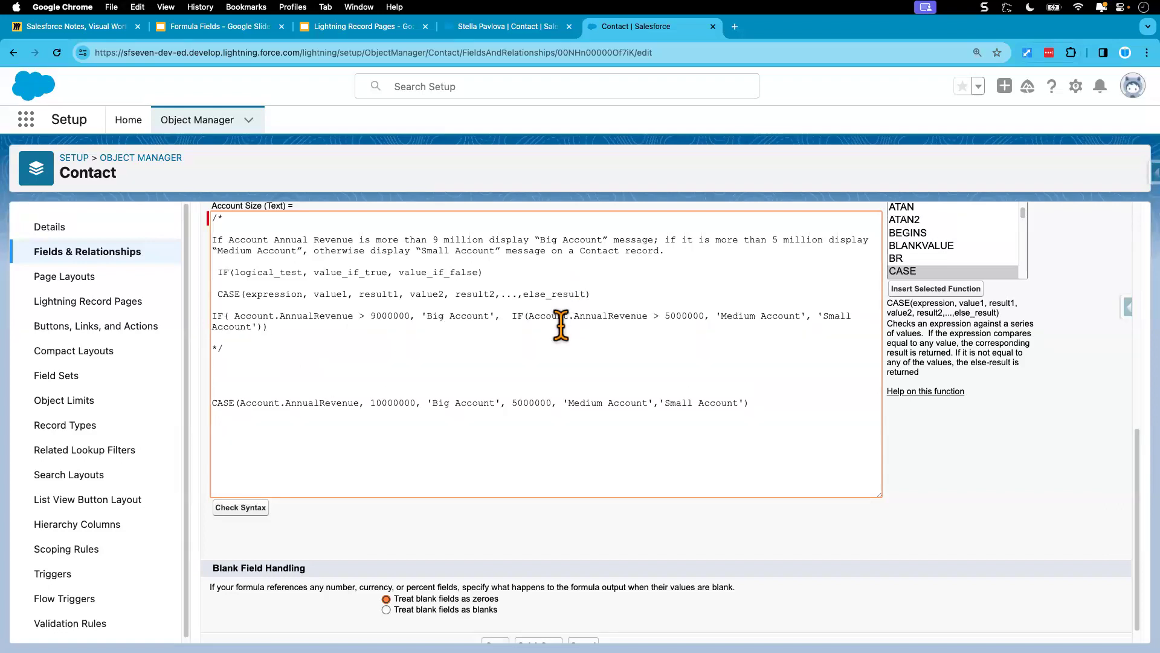
{"action": "left_click", "coordinate": [249, 522]}
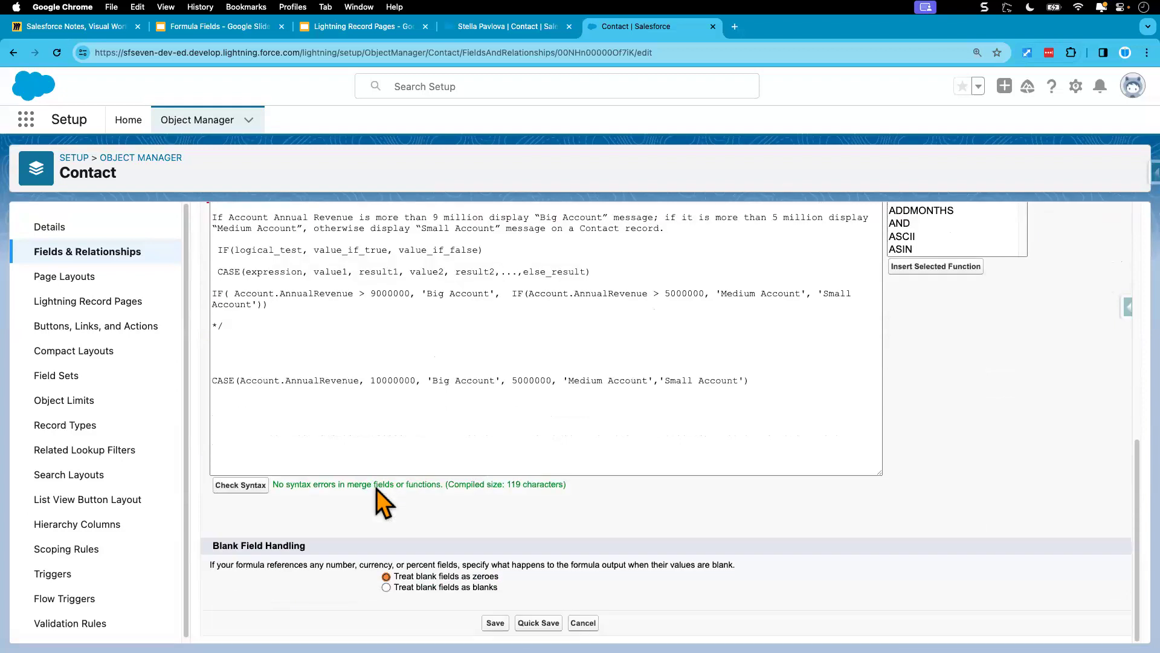
{"action": "left_click_drag", "start_coordinate": [272, 484], "coordinate": [600, 507]}
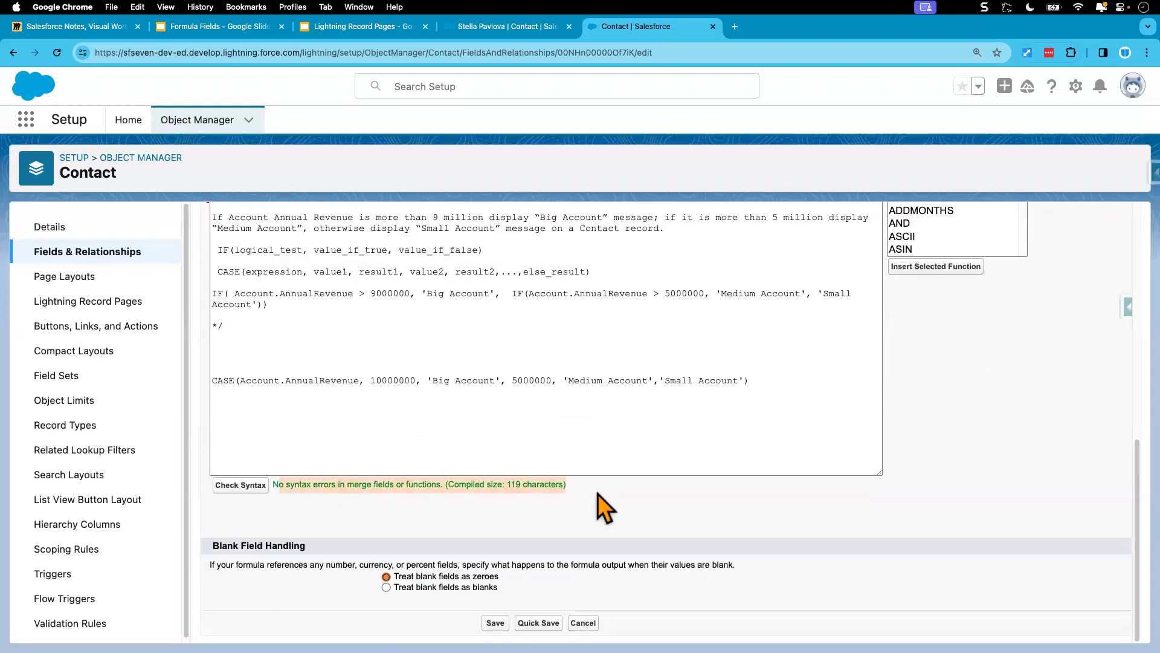
Step: Compare how the CASE function matches Account.AnnualRevenue against 10000000 with the greater-than conditions in the commented-out IF formula
{"action": "left_click", "coordinate": [393, 382]}
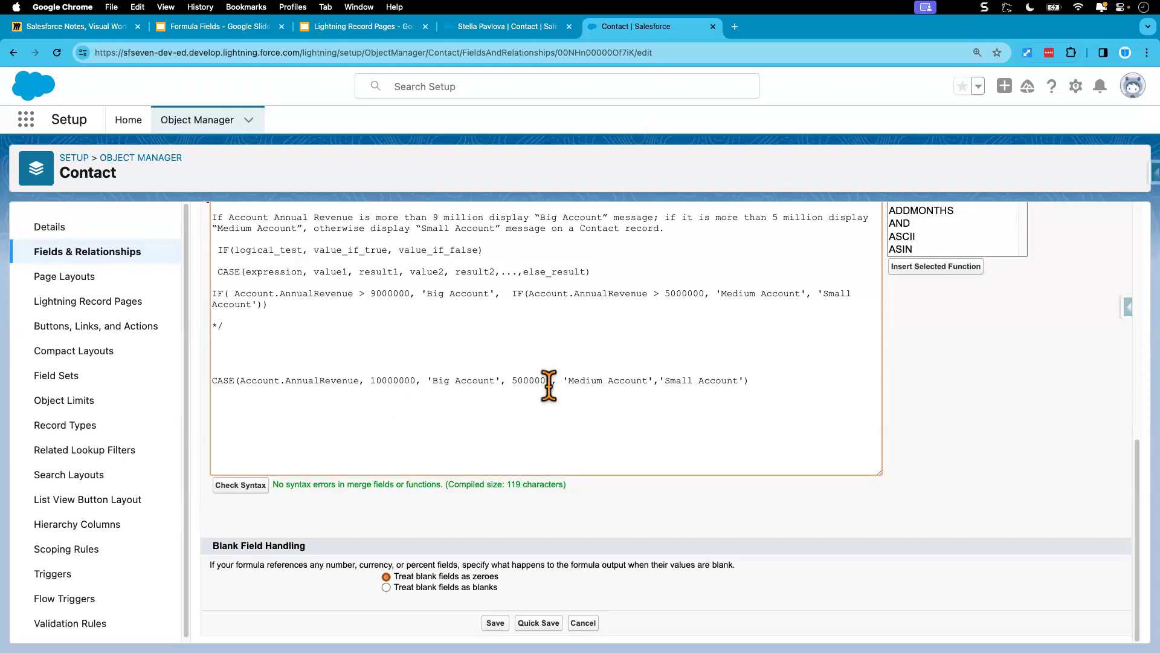
{"action": "double_click", "coordinate": [396, 382]}
{"action": "left_click_drag", "start_coordinate": [427, 381], "coordinate": [494, 382]}
{"action": "double_click", "coordinate": [388, 380]}
{"action": "double_click", "coordinate": [394, 294]}
{"action": "double_click", "coordinate": [248, 294]}
{"action": "left_click_drag", "start_coordinate": [276, 294], "coordinate": [410, 294]}
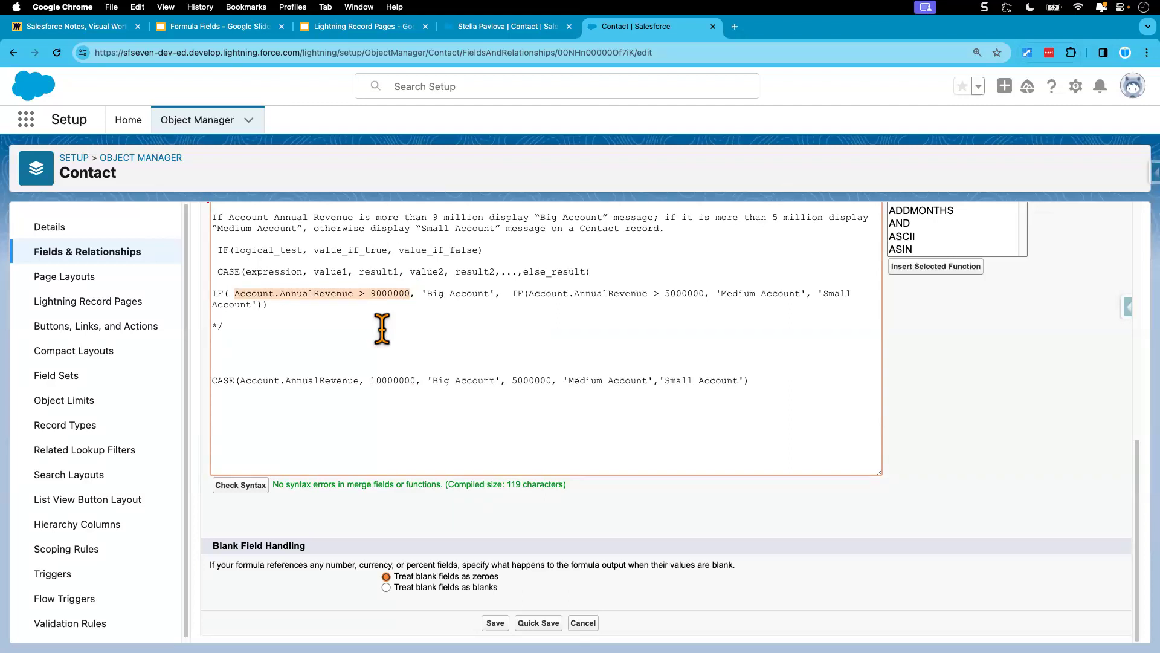
{"action": "left_click_drag", "start_coordinate": [241, 382], "coordinate": [416, 382]}
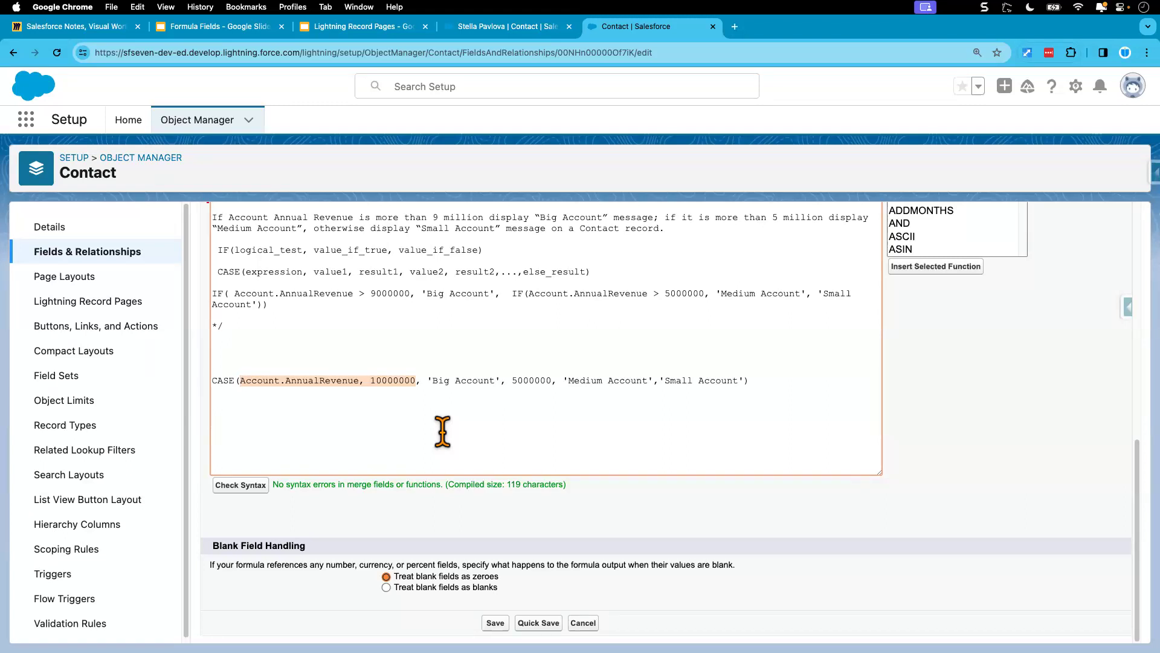
{"action": "left_click", "coordinate": [336, 385]}
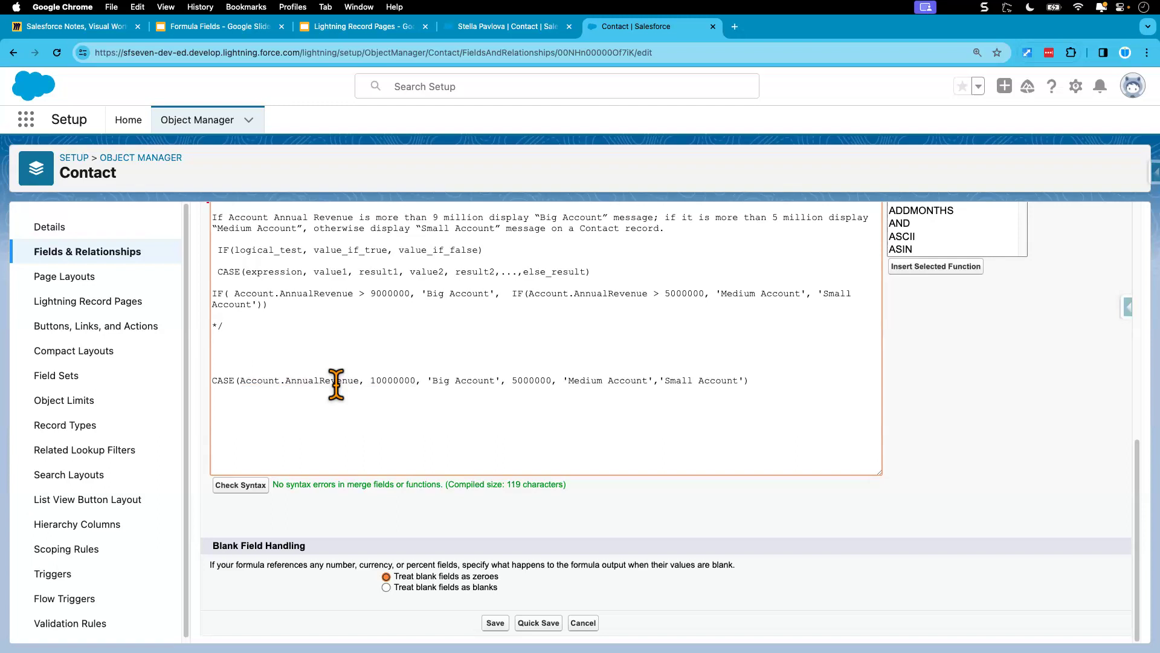
{"action": "double_click", "coordinate": [392, 380]}
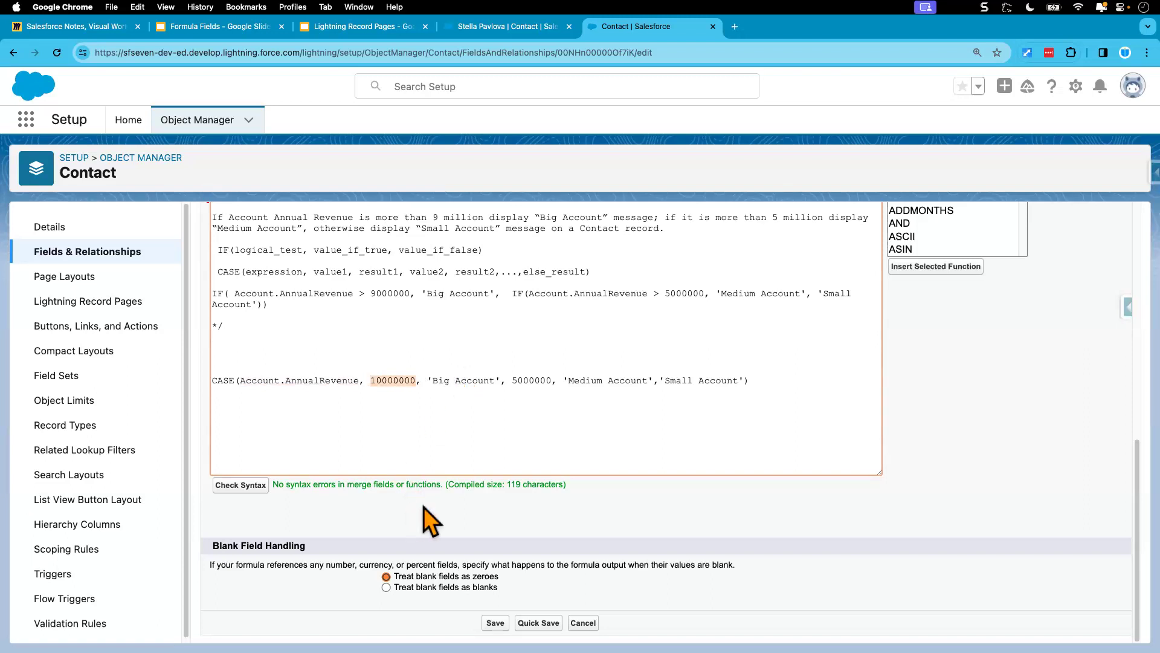
Step: Save the Account Size field, return to the open contact record and open the details of its United Oil & Gas Corp. account
{"action": "left_click", "coordinate": [496, 622]}
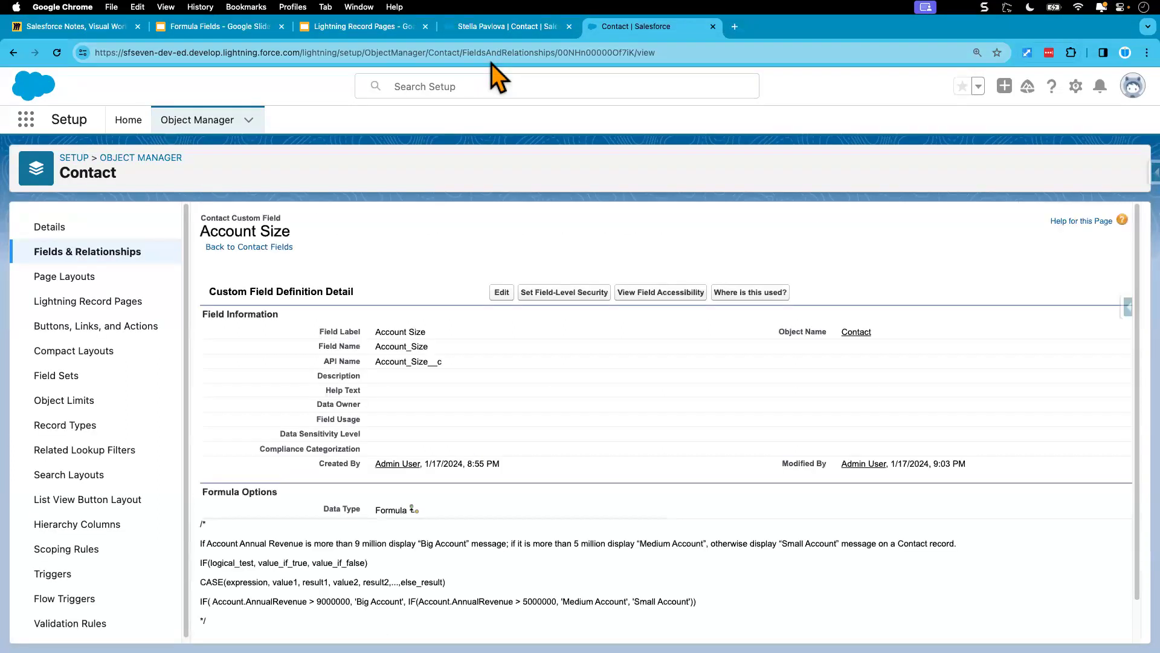
{"action": "left_click", "coordinate": [501, 33]}
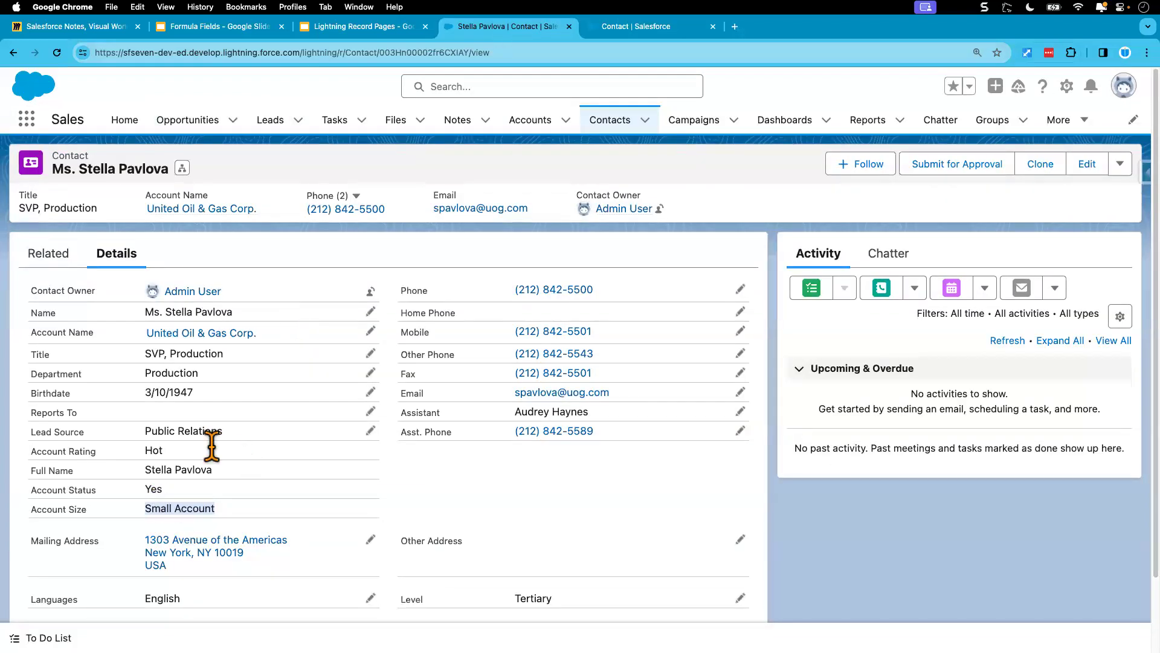
{"action": "left_click", "coordinate": [187, 334]}
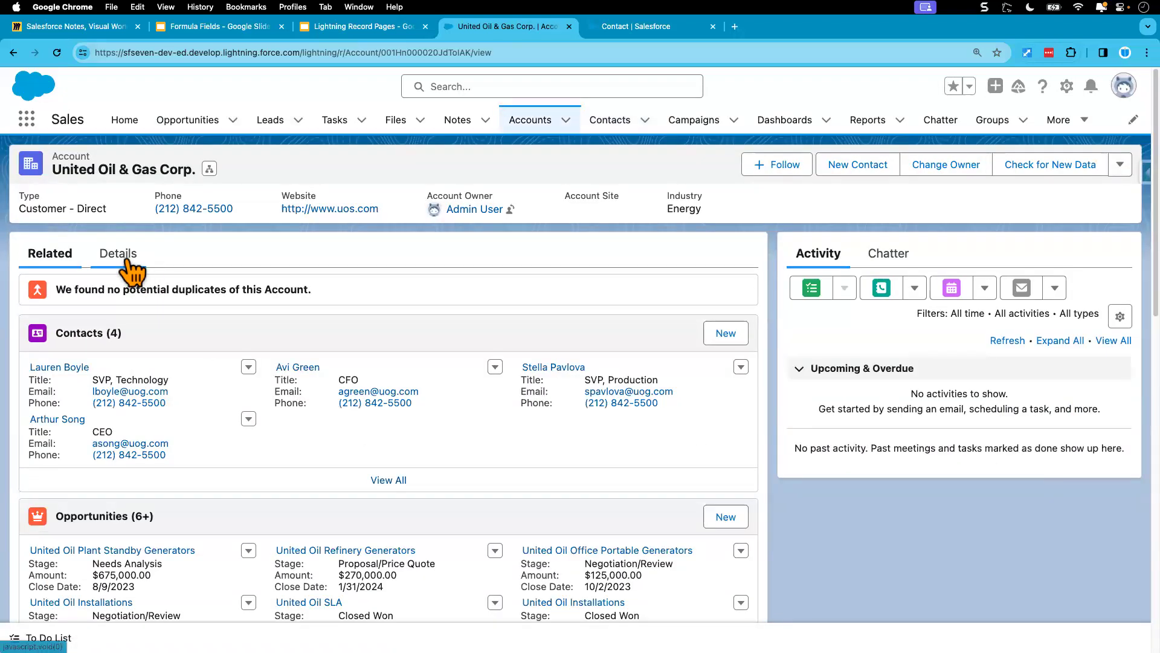
{"action": "left_click", "coordinate": [124, 259]}
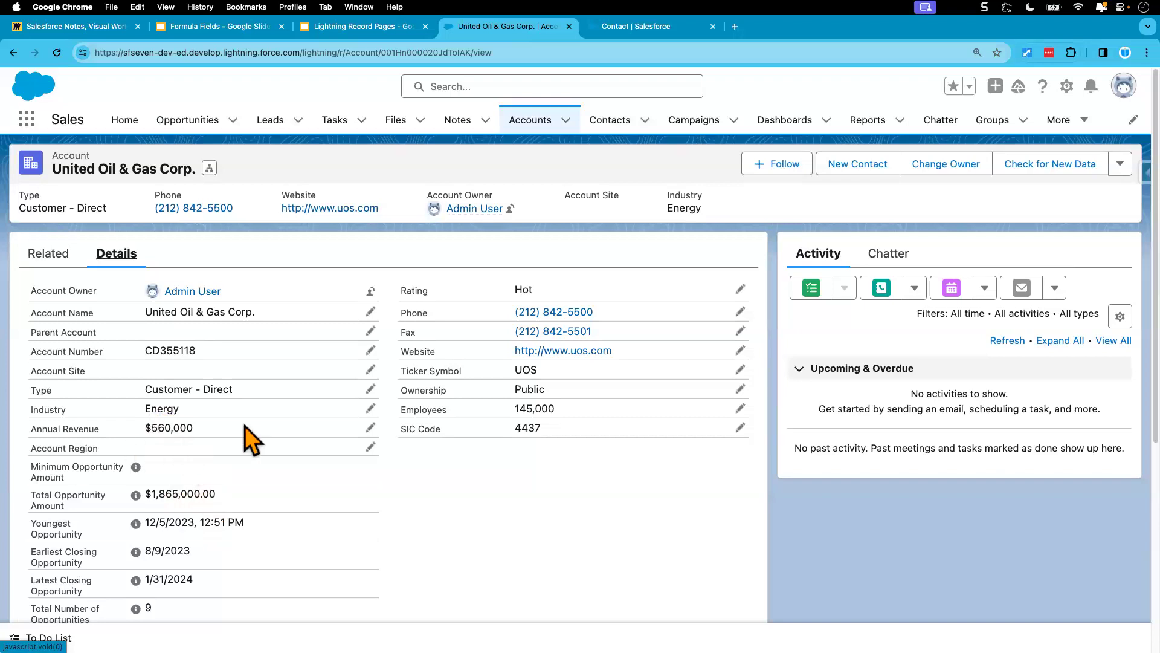
Step: Set the United Oil & Gas Corp. account's Annual Revenue to 10,000,000 and save the record
{"action": "left_click", "coordinate": [370, 427]}
{"action": "double_click", "coordinate": [231, 408]}
{"action": "type", "text": "10,000,00"}
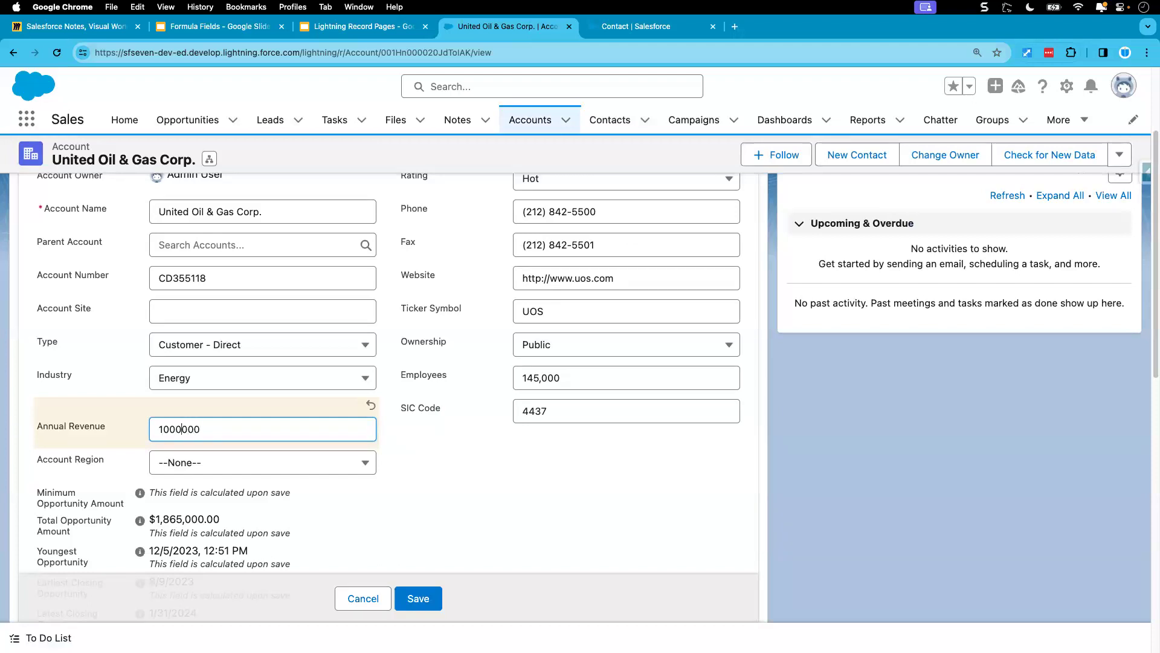
{"action": "type", "text": "0"}
{"action": "left_click", "coordinate": [453, 443]}
{"action": "left_click", "coordinate": [419, 598]}
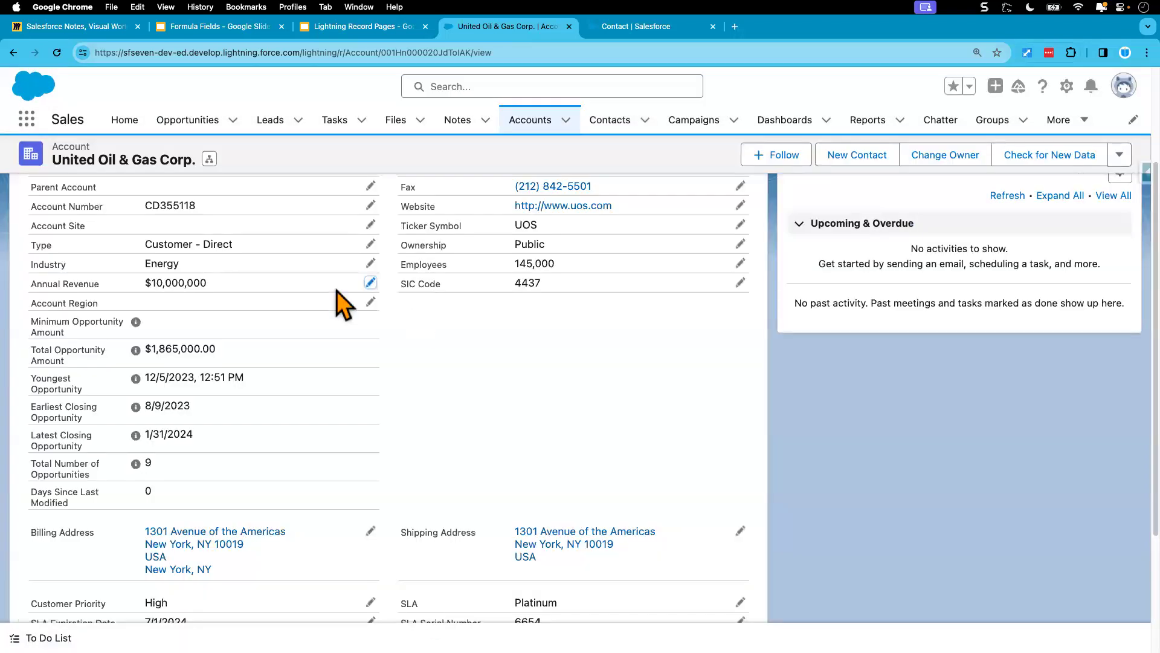
Step: Open the first related contact of the United Oil & Gas Corp. account and check the Account Size field in its details
{"action": "scroll", "coordinate": [182, 281], "scroll_direction": "up", "scroll_amount": 3}
{"action": "left_click", "coordinate": [59, 258]}
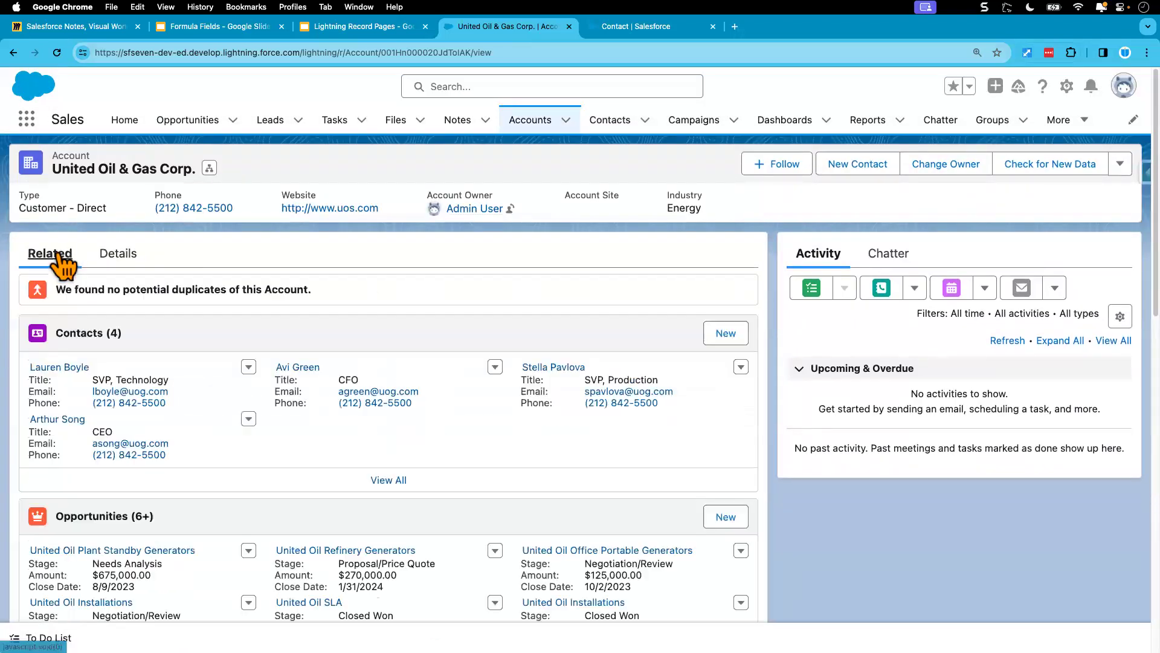
{"action": "left_click", "coordinate": [55, 368]}
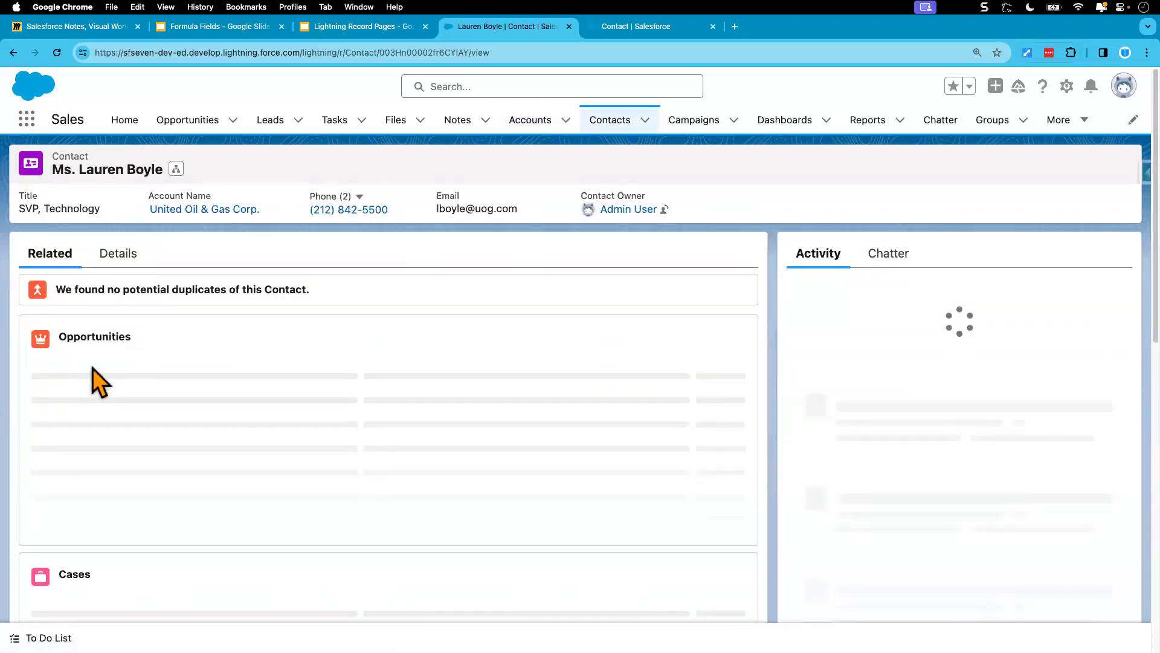
{"action": "left_click", "coordinate": [115, 257]}
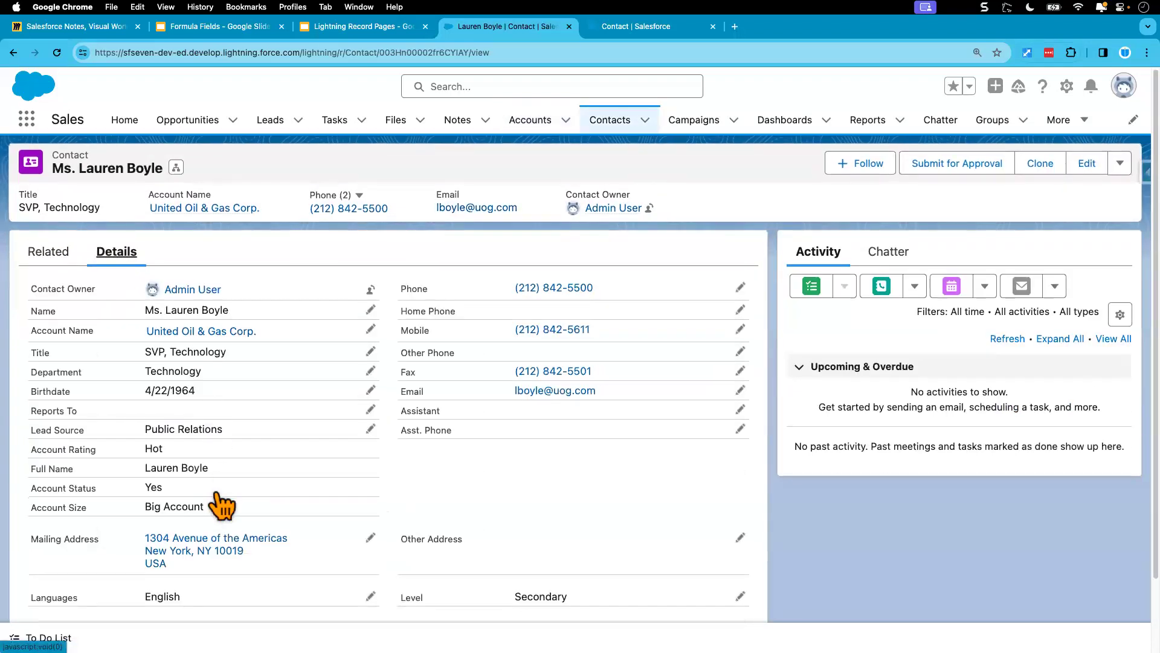
{"action": "scroll", "coordinate": [227, 495], "scroll_direction": "down", "scroll_amount": 3}
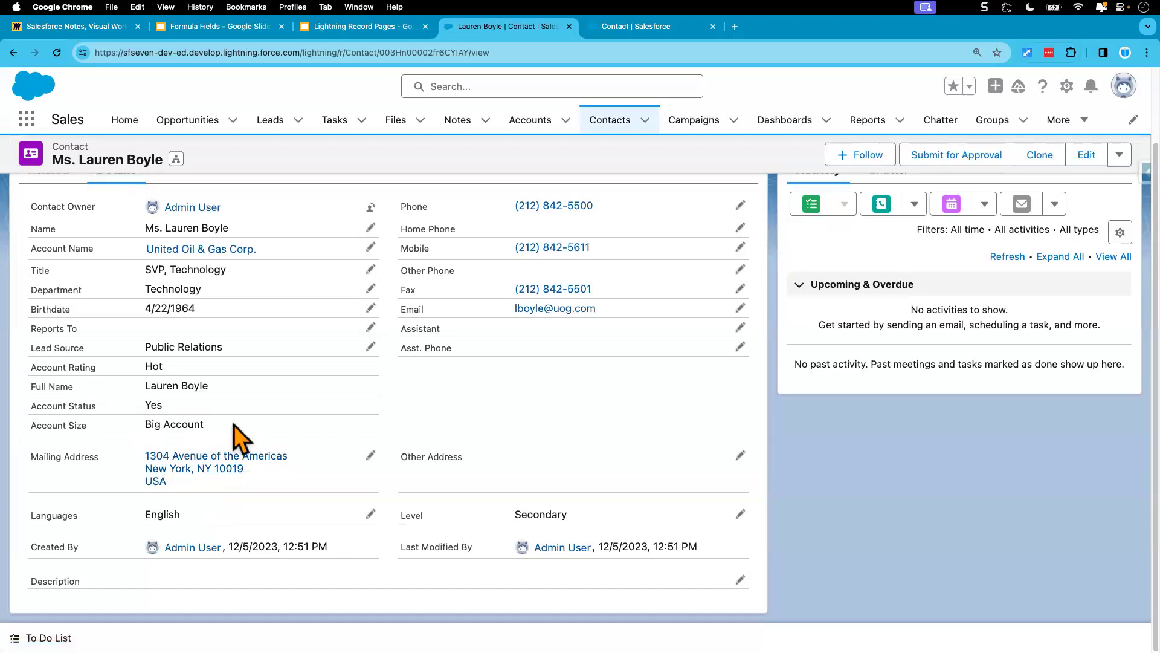
{"action": "left_click_drag", "start_coordinate": [145, 423], "coordinate": [223, 426]}
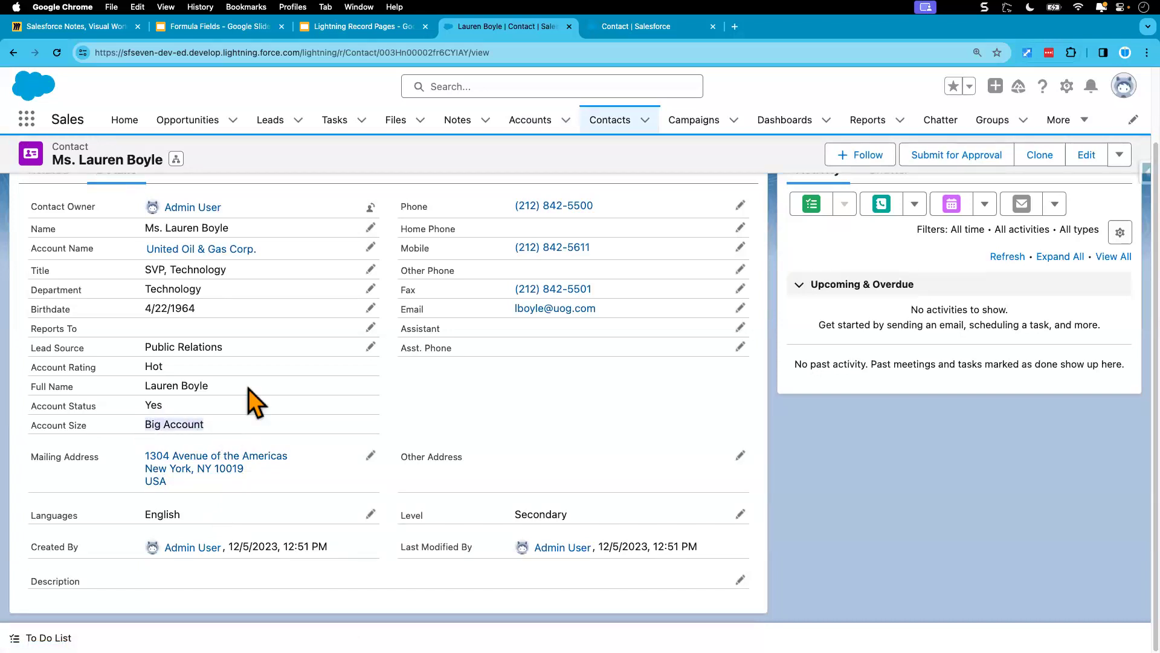
{"action": "scroll", "coordinate": [260, 381], "scroll_direction": "up", "scroll_amount": 3}
{"action": "mouse_move", "coordinate": [211, 291]}
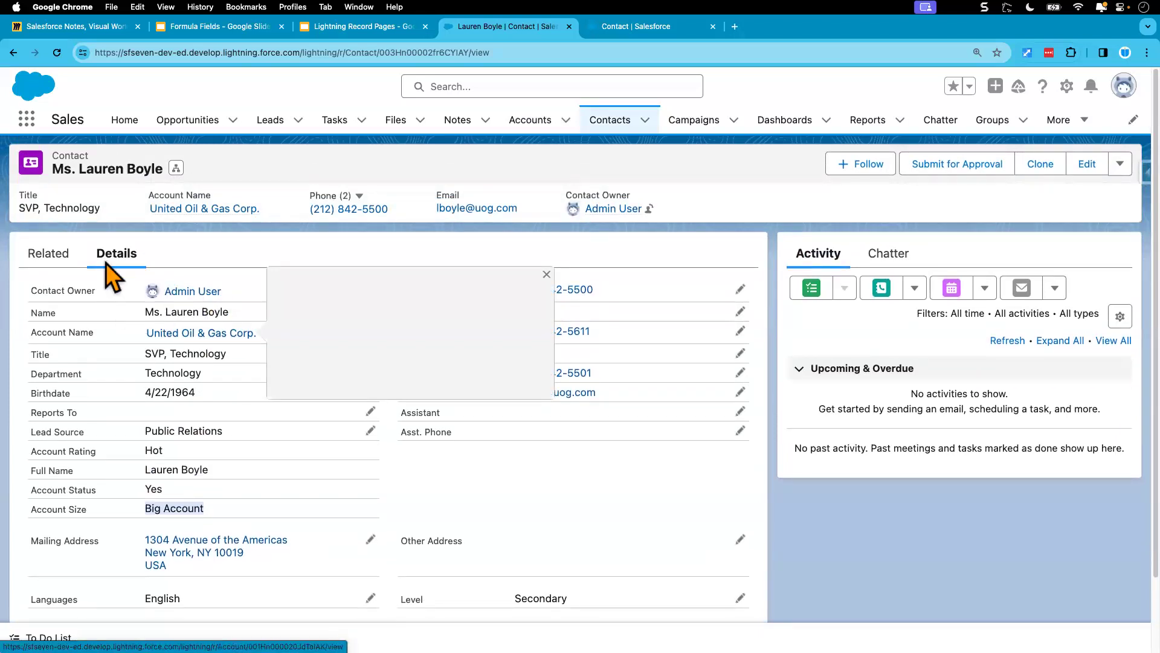
Step: Open the details of the contact's United Oil & Gas Corp. account, set its Annual Revenue to 15,000,000 and save the record
{"action": "left_click", "coordinate": [175, 336]}
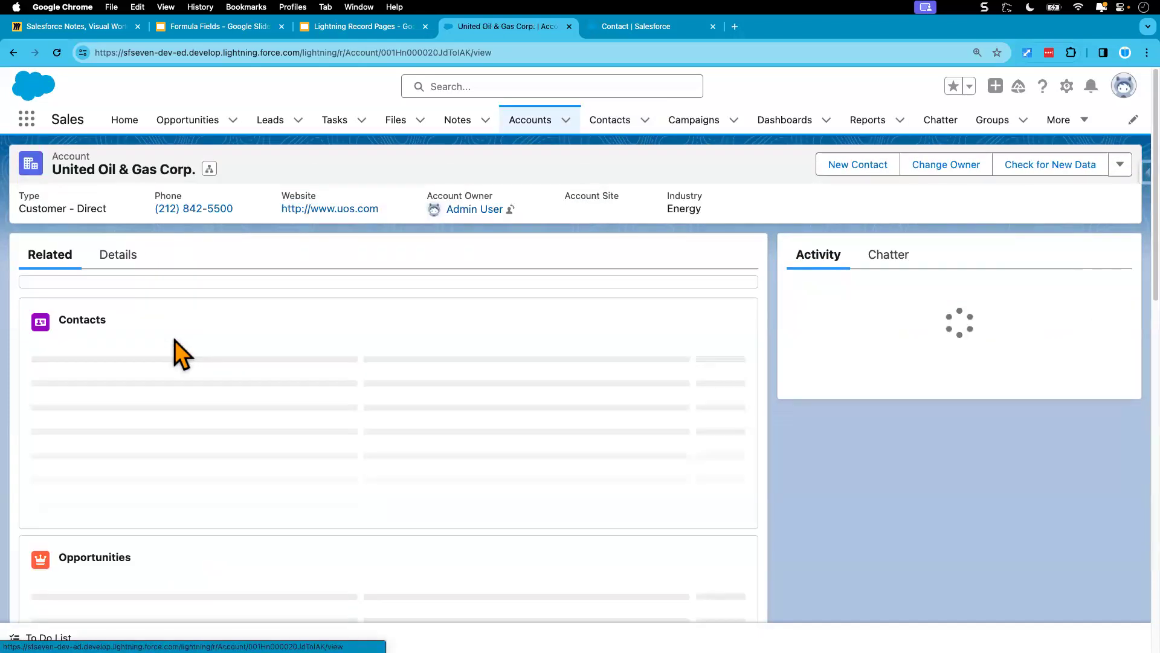
{"action": "left_click", "coordinate": [121, 257]}
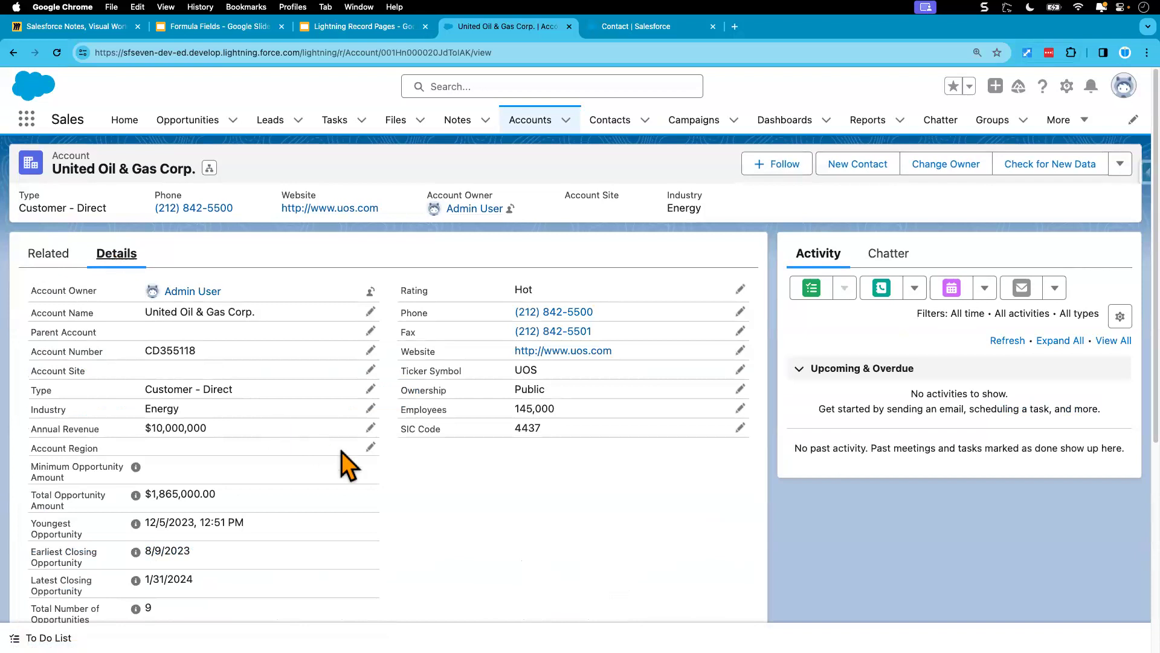
{"action": "double_click", "coordinate": [281, 433]}
{"action": "left_click", "coordinate": [170, 412]}
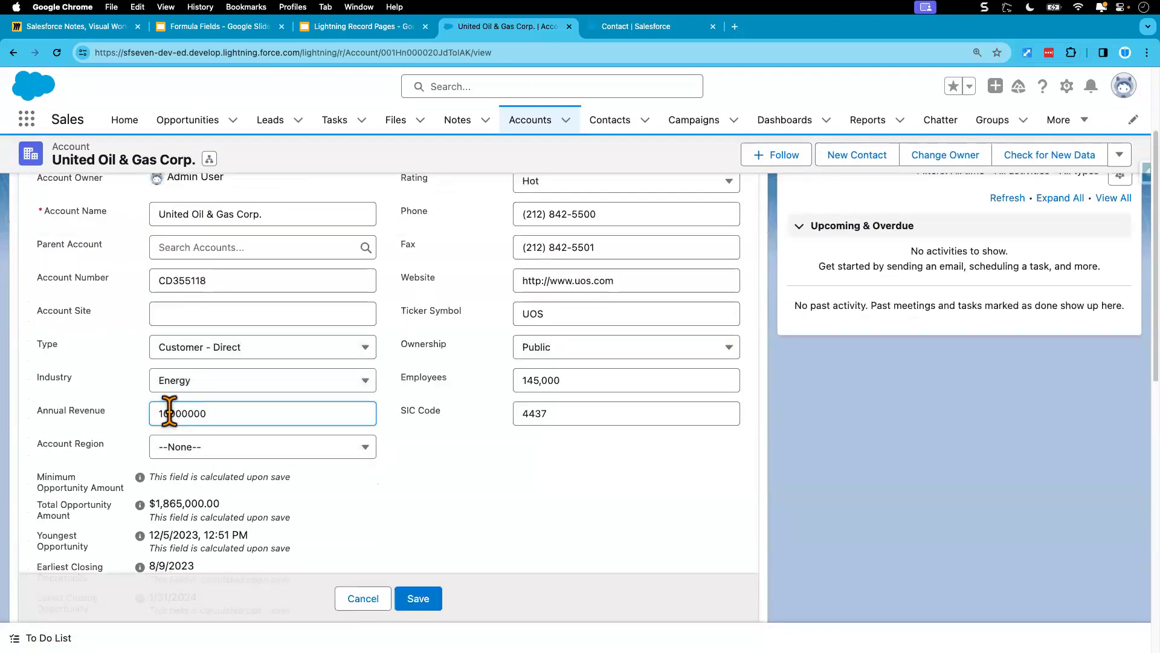
{"action": "key", "text": "BackSpace"}
{"action": "type", "text": "5"}
{"action": "left_click", "coordinate": [449, 475]}
{"action": "left_click", "coordinate": [422, 597]}
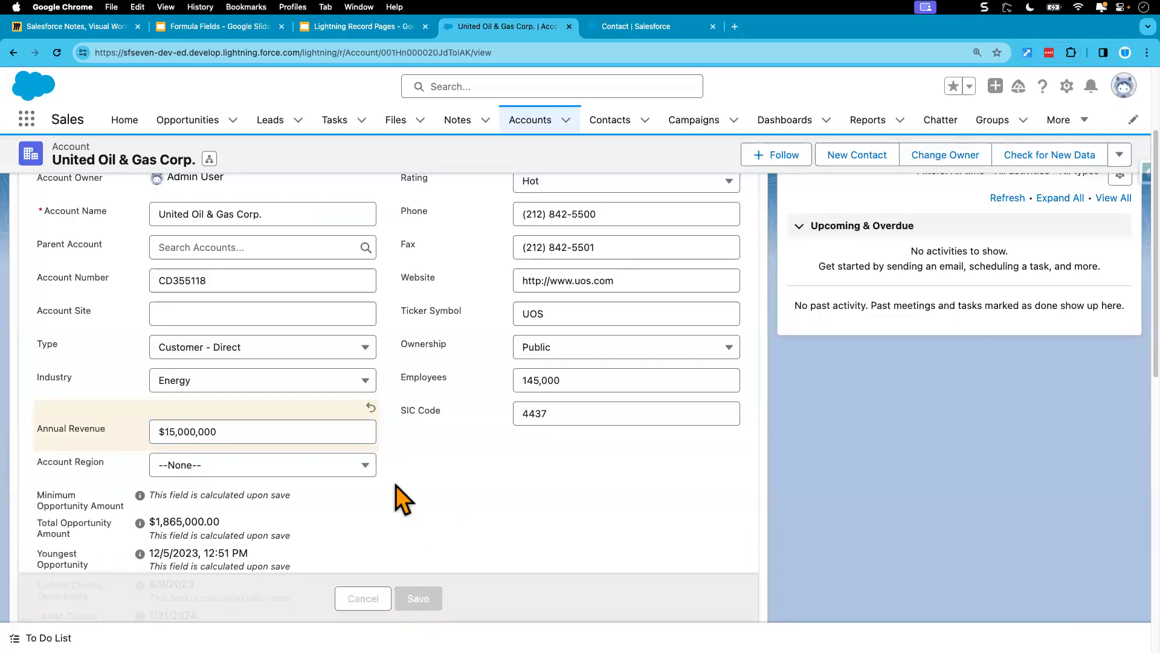
{"action": "scroll", "coordinate": [184, 356], "scroll_direction": "up", "scroll_amount": 5}
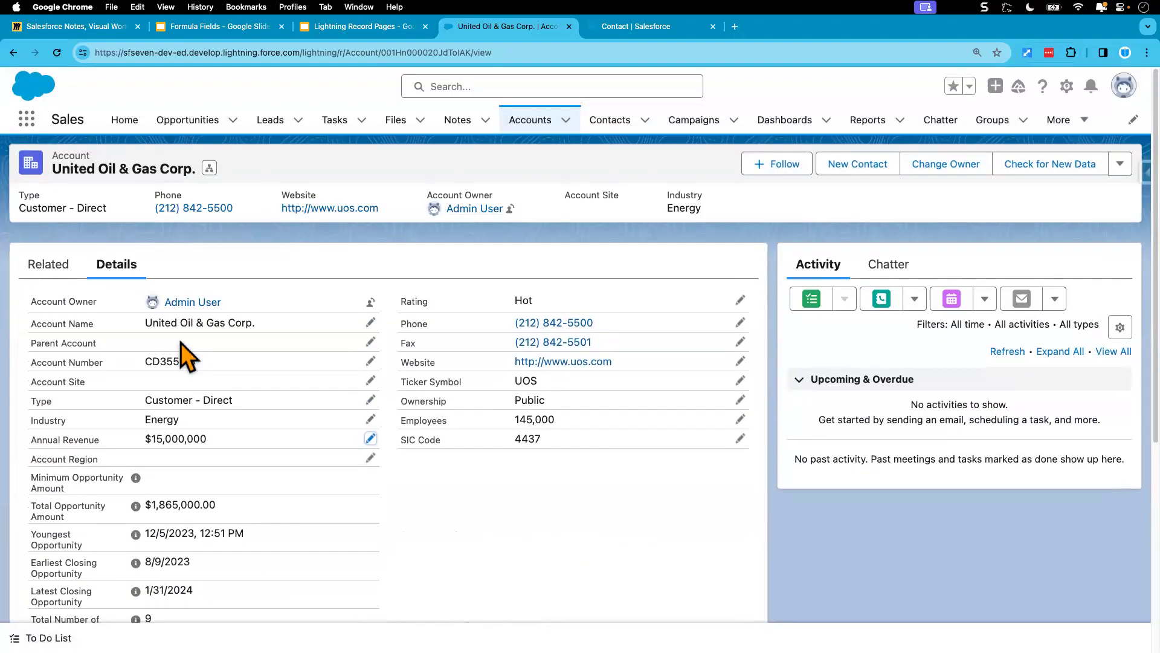
Step: Open the second related contact of the United Oil & Gas Corp. account and check the Account Size field in its details
{"action": "left_click", "coordinate": [51, 256]}
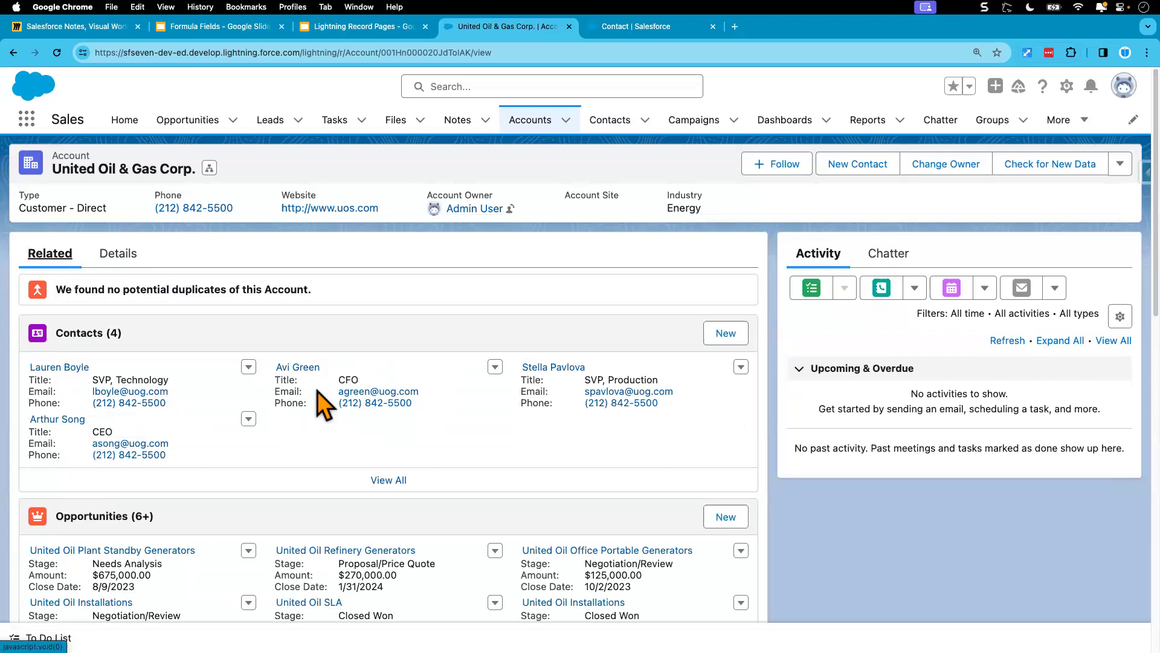
{"action": "left_click", "coordinate": [299, 367]}
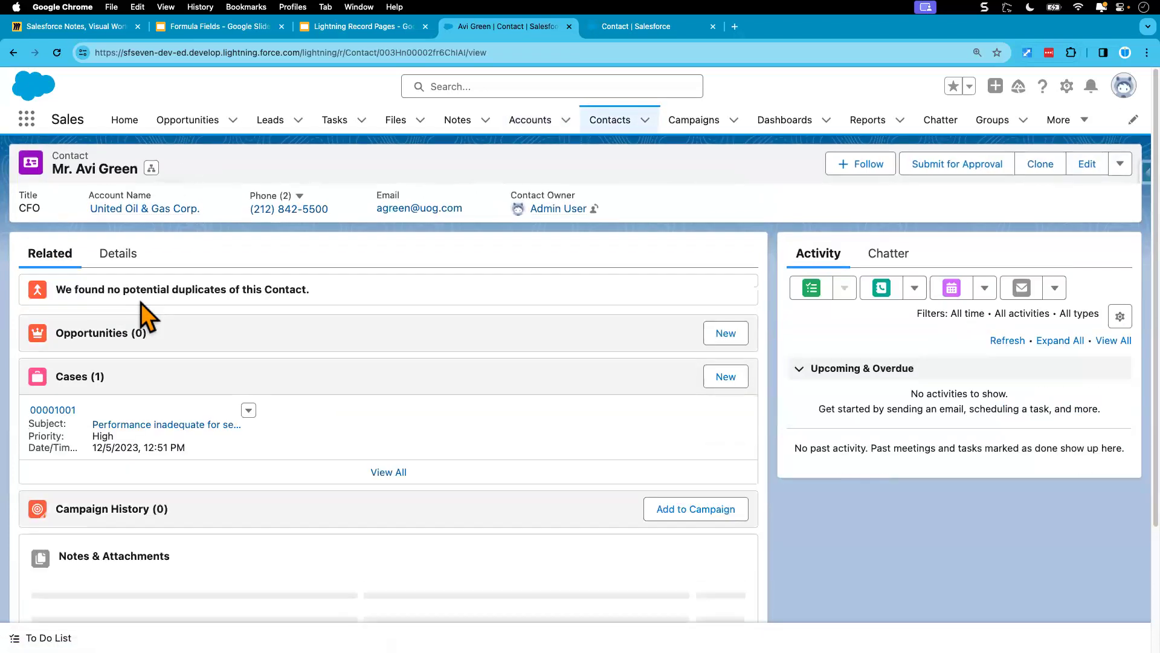
{"action": "left_click", "coordinate": [118, 252]}
{"action": "left_click_drag", "start_coordinate": [148, 508], "coordinate": [246, 512]}
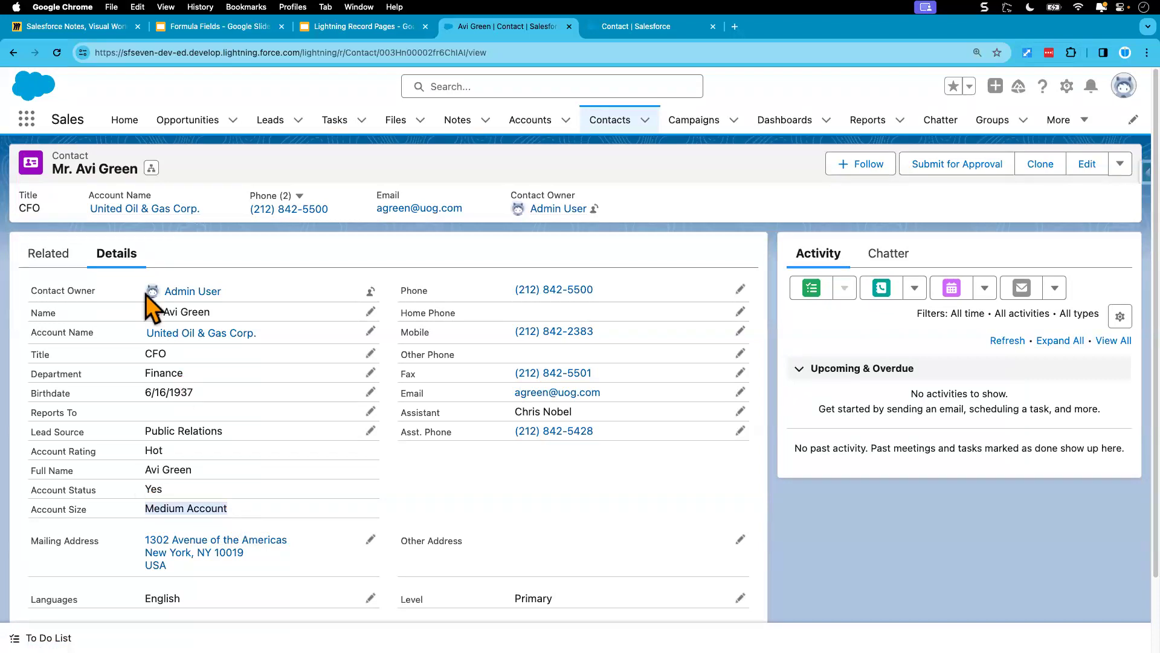
Step: Reload the contact record twice and recheck the Account Size field in its details after each reload
{"action": "left_click", "coordinate": [57, 53]}
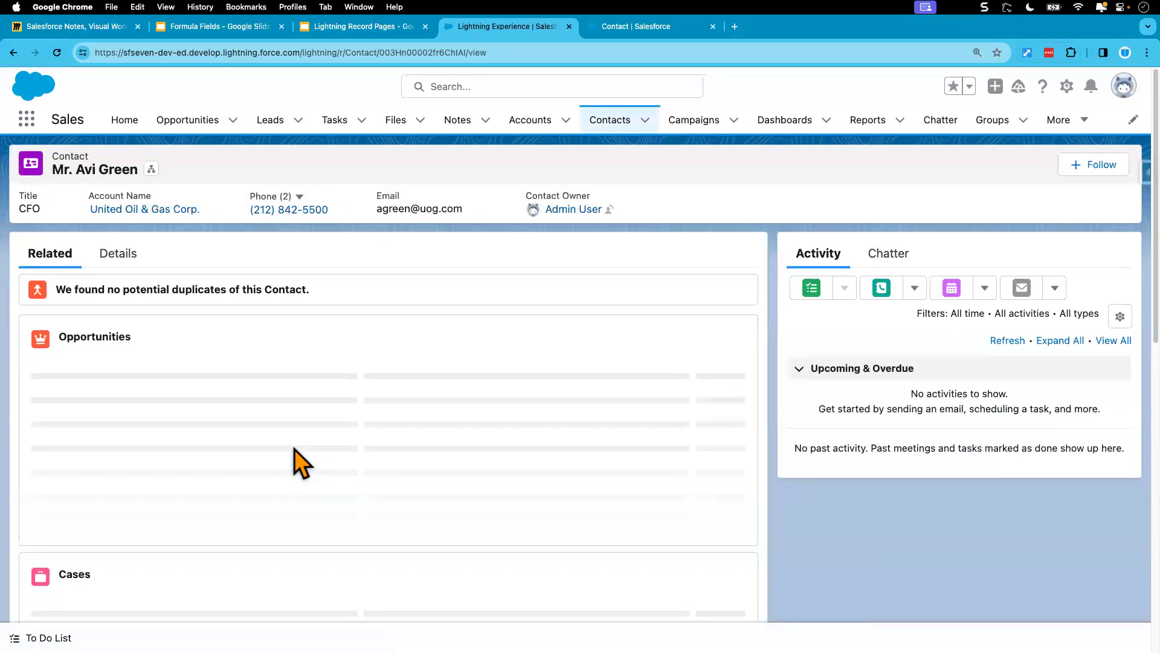
{"action": "left_click", "coordinate": [131, 253]}
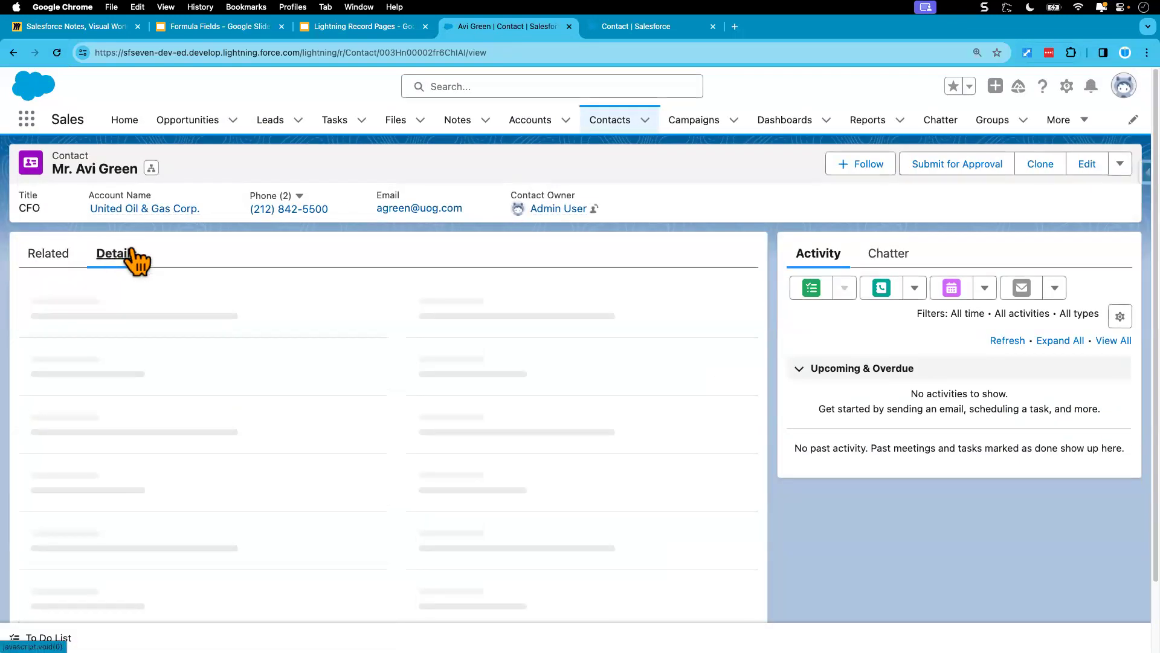
{"action": "left_click_drag", "start_coordinate": [145, 508], "coordinate": [270, 509]}
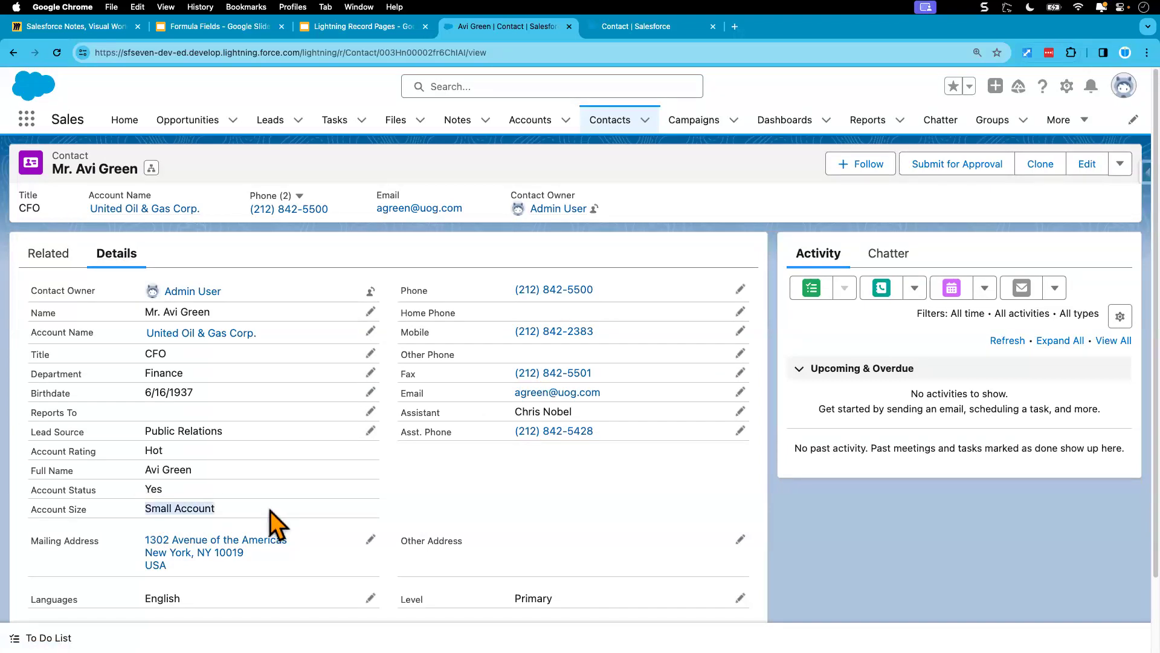
{"action": "left_click", "coordinate": [56, 53]}
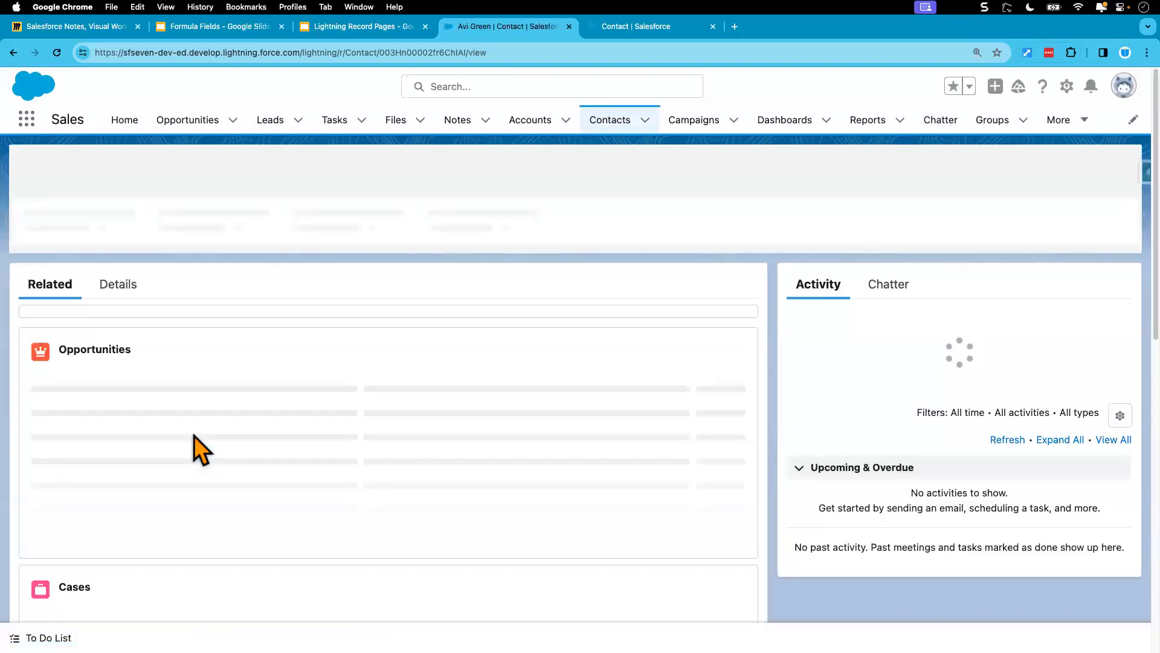
{"action": "left_click", "coordinate": [120, 257]}
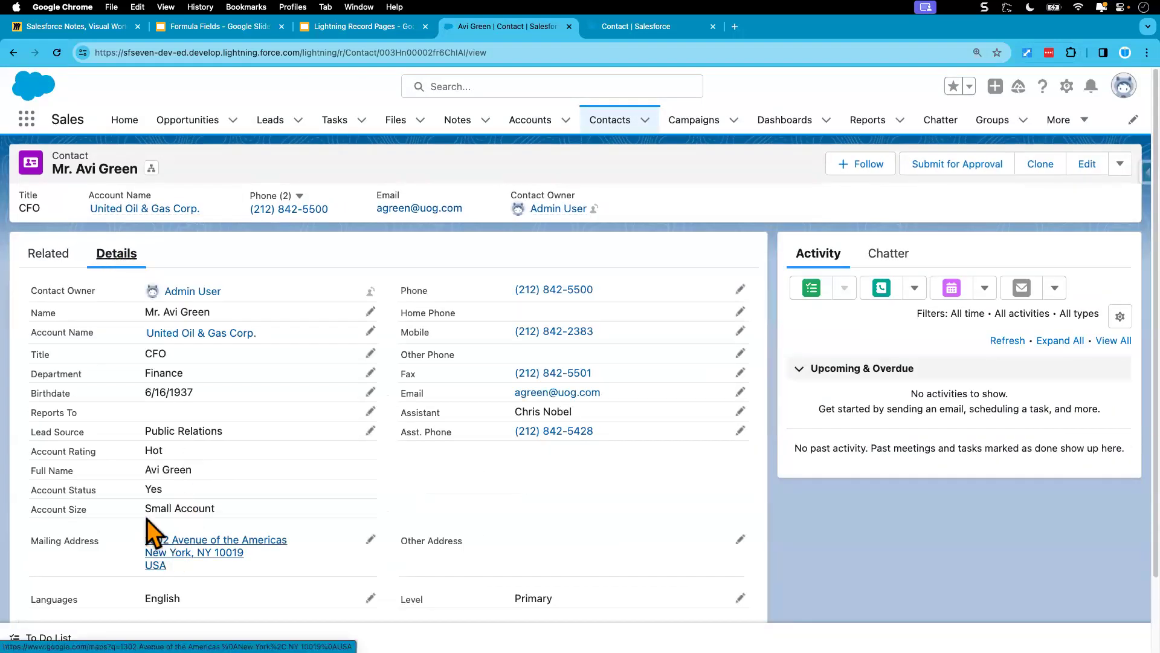
{"action": "left_click_drag", "start_coordinate": [145, 508], "coordinate": [243, 513]}
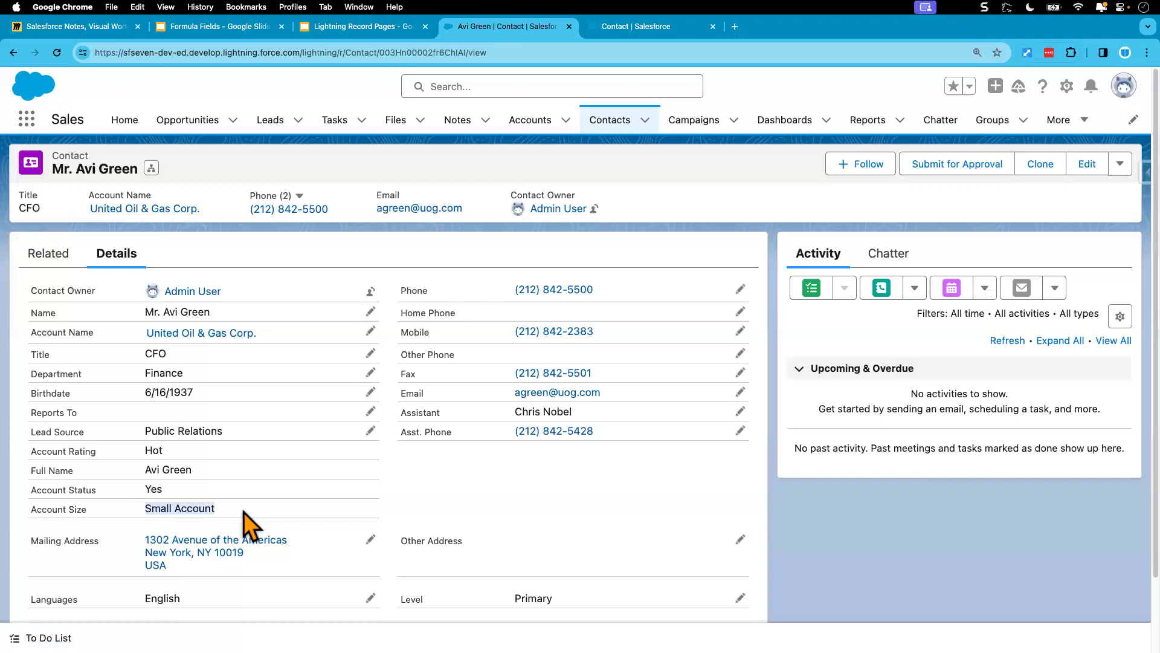
Step: Open the contact's United Oil & Gas Corp. account and check the Annual Revenue in its details
{"action": "left_click", "coordinate": [207, 333]}
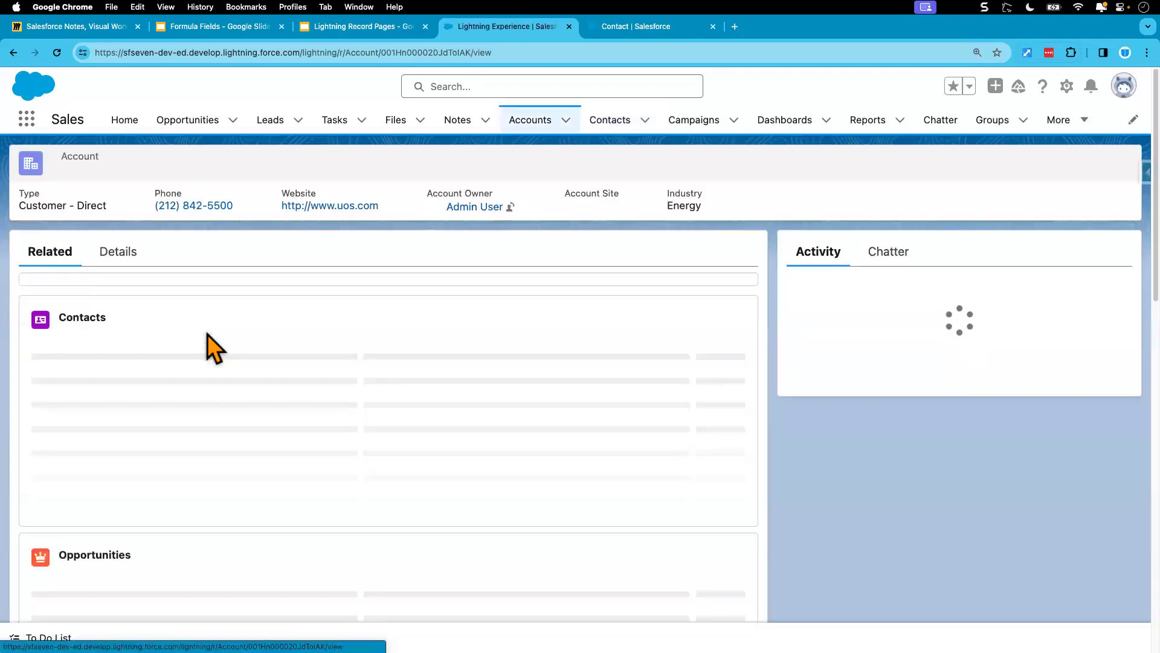
{"action": "left_click", "coordinate": [118, 255]}
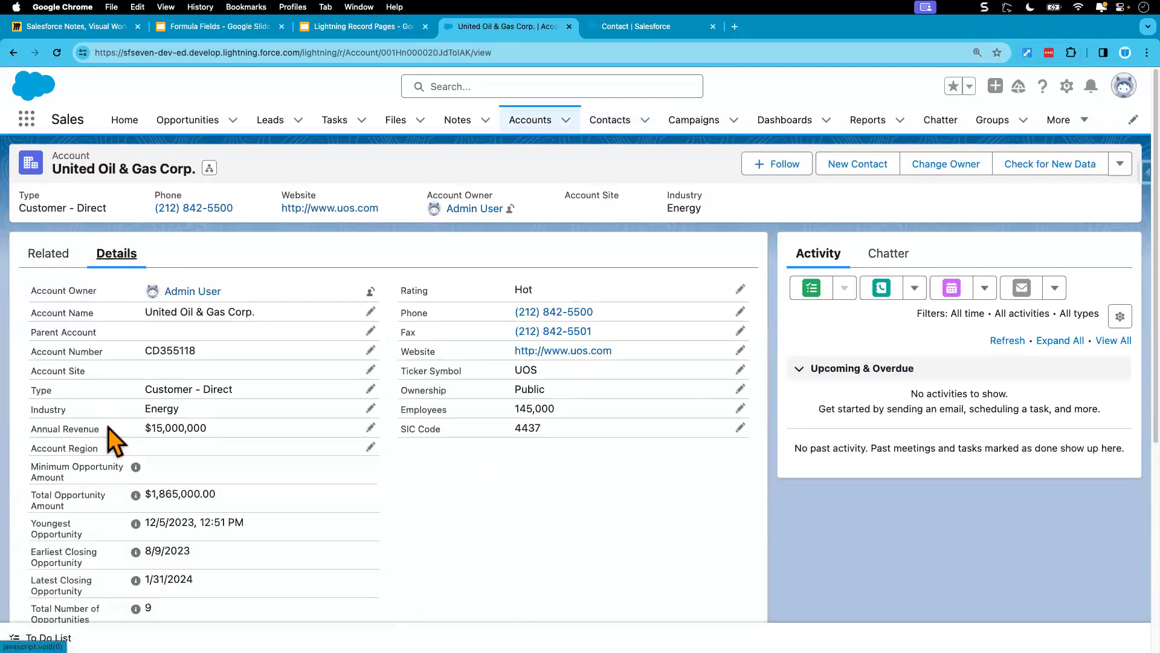
{"action": "left_click_drag", "start_coordinate": [144, 428], "coordinate": [227, 433]}
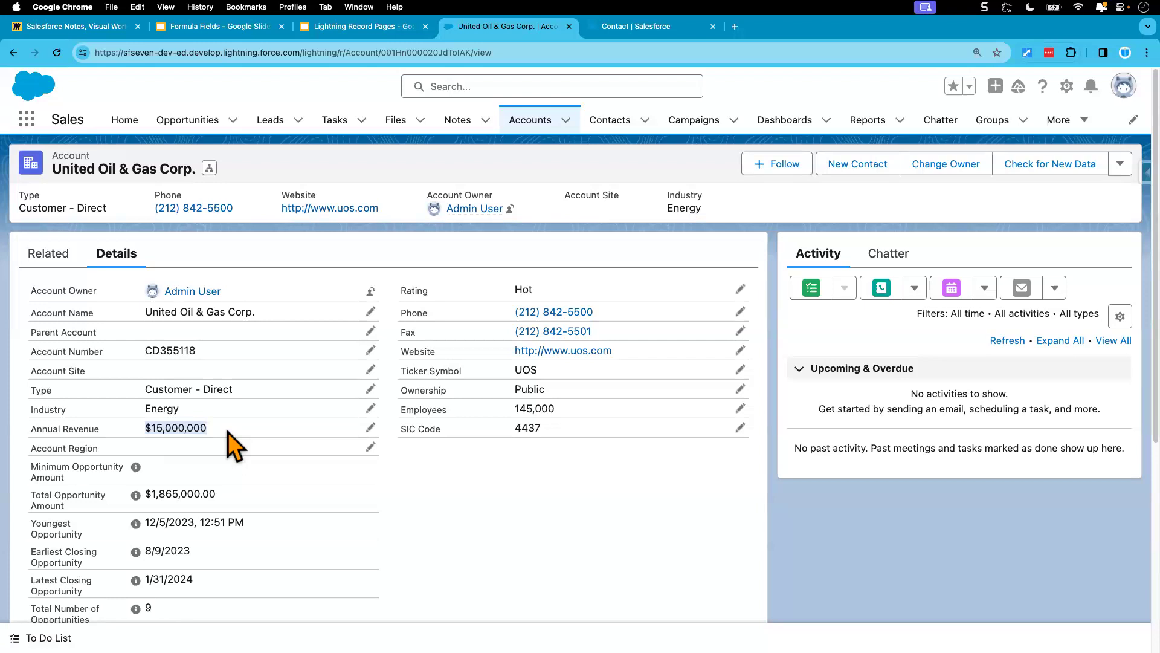
Step: Return to the Account Size field definition in Setup and open its formula for editing
{"action": "left_click", "coordinate": [634, 27]}
{"action": "scroll", "coordinate": [521, 573], "scroll_direction": "down", "scroll_amount": 2}
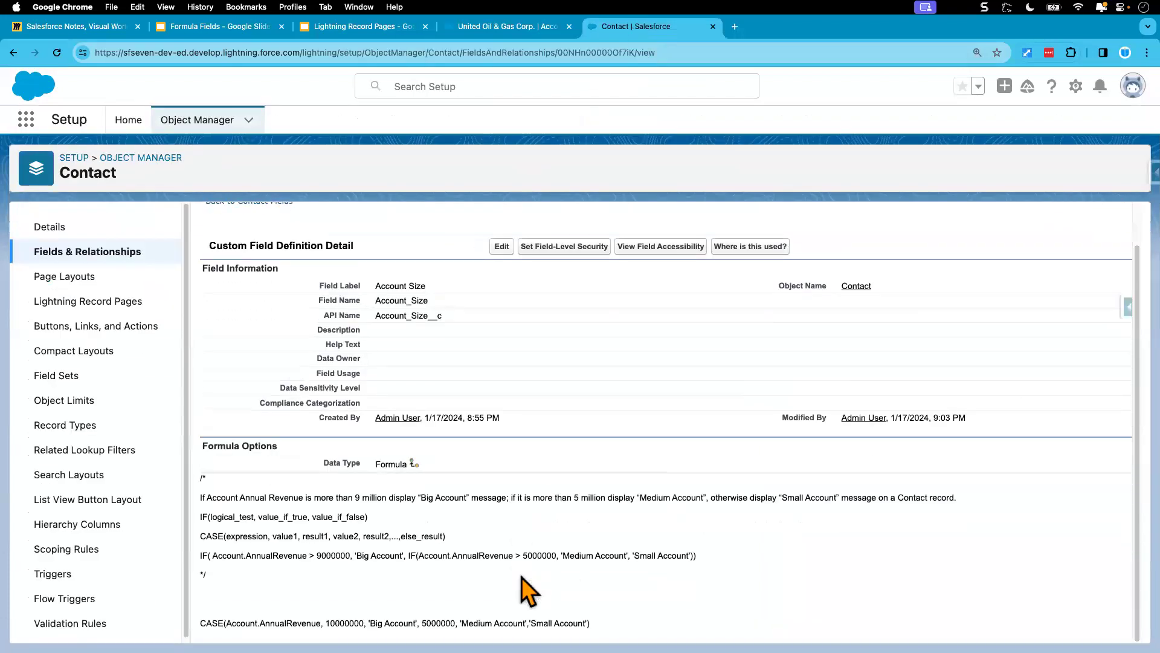
{"action": "left_click", "coordinate": [508, 247]}
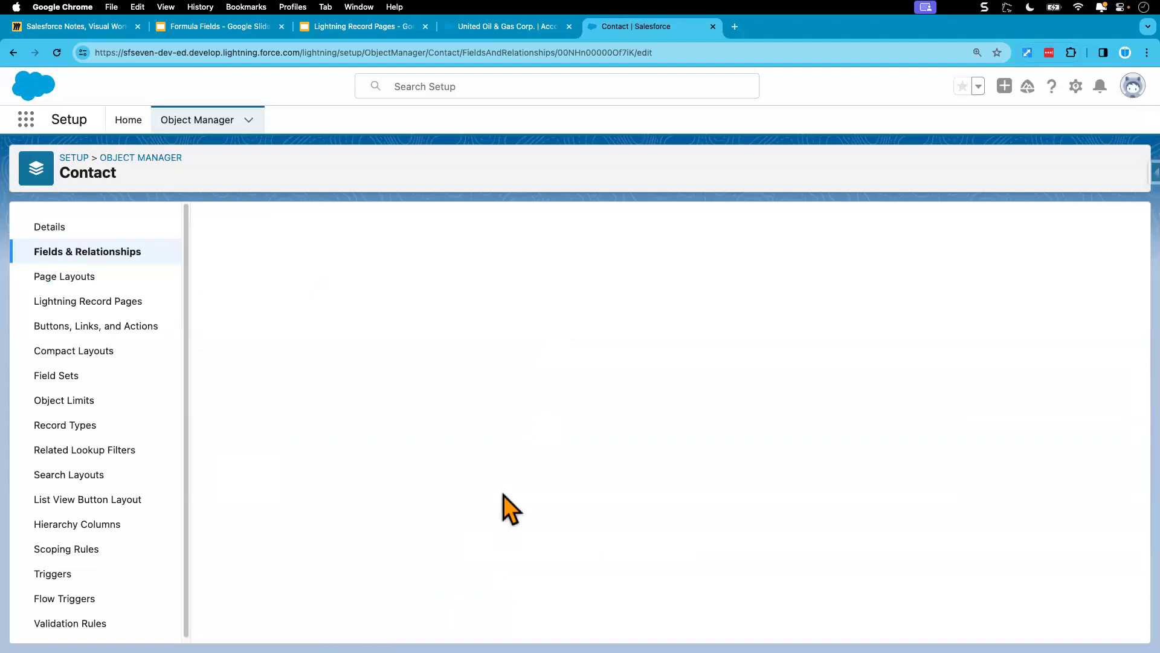
{"action": "scroll", "coordinate": [505, 510], "scroll_direction": "down", "scroll_amount": 10}
Step: Examine how the CASE formula pairs the values 10000000 and 5000000 with its results and default, and compare it with the IF formula's conditions
{"action": "double_click", "coordinate": [390, 487]}
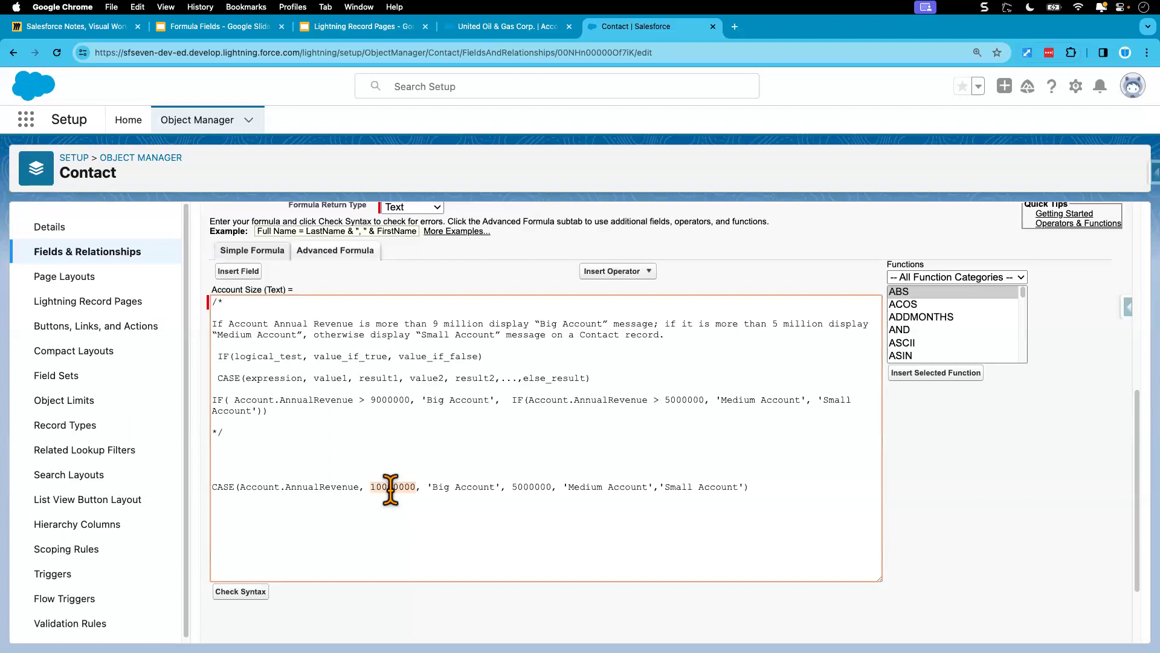
{"action": "double_click", "coordinate": [528, 487]}
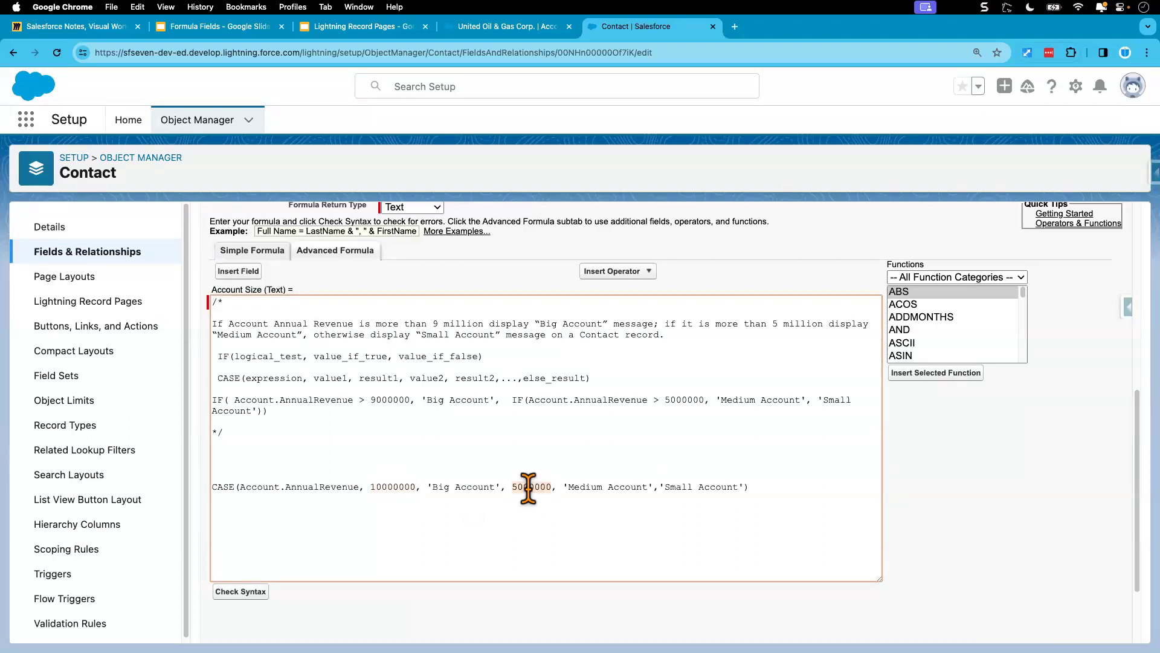
{"action": "left_click_drag", "start_coordinate": [660, 487], "coordinate": [737, 487]}
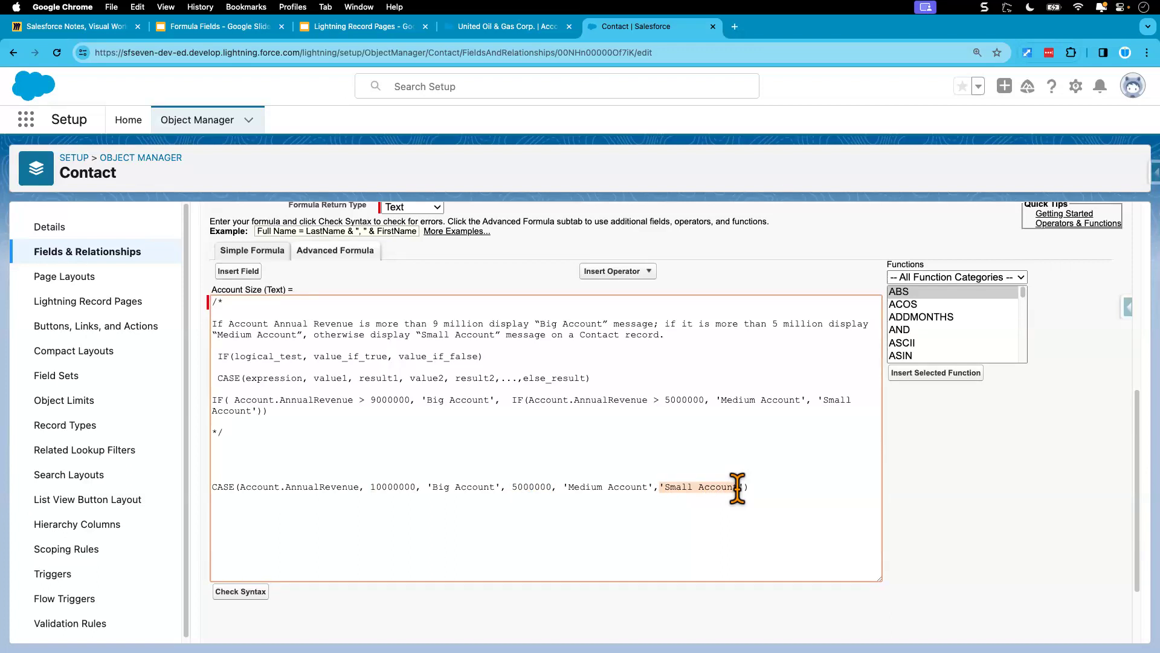
{"action": "left_click", "coordinate": [530, 487]}
{"action": "double_click", "coordinate": [531, 487]}
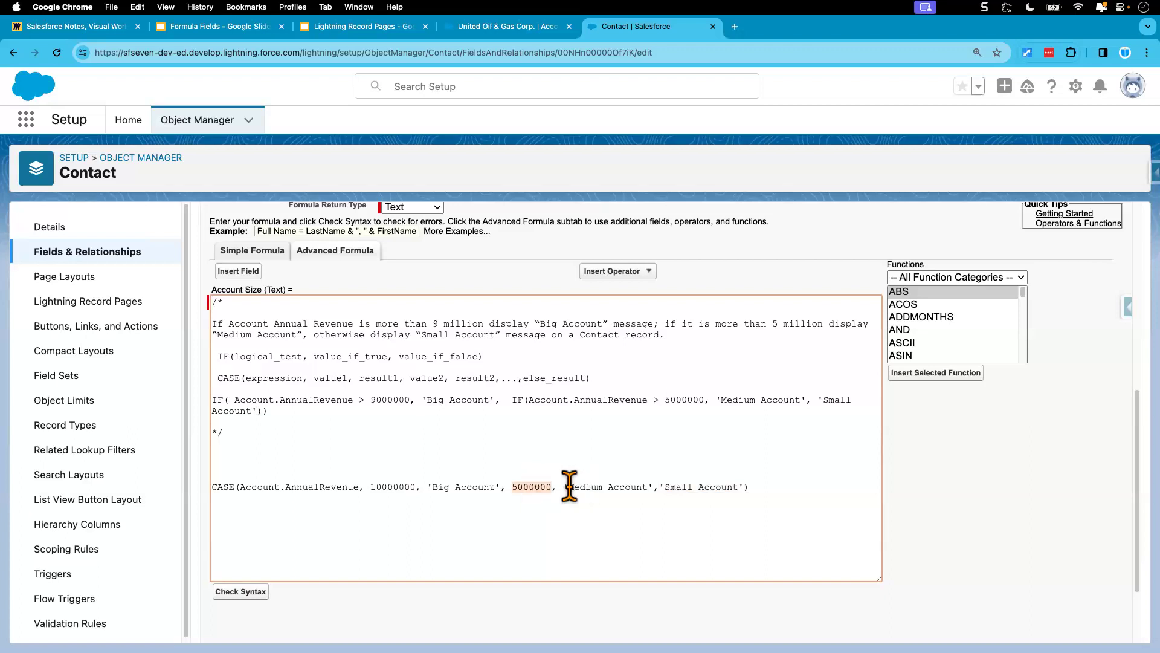
{"action": "left_click_drag", "start_coordinate": [562, 487], "coordinate": [652, 496]}
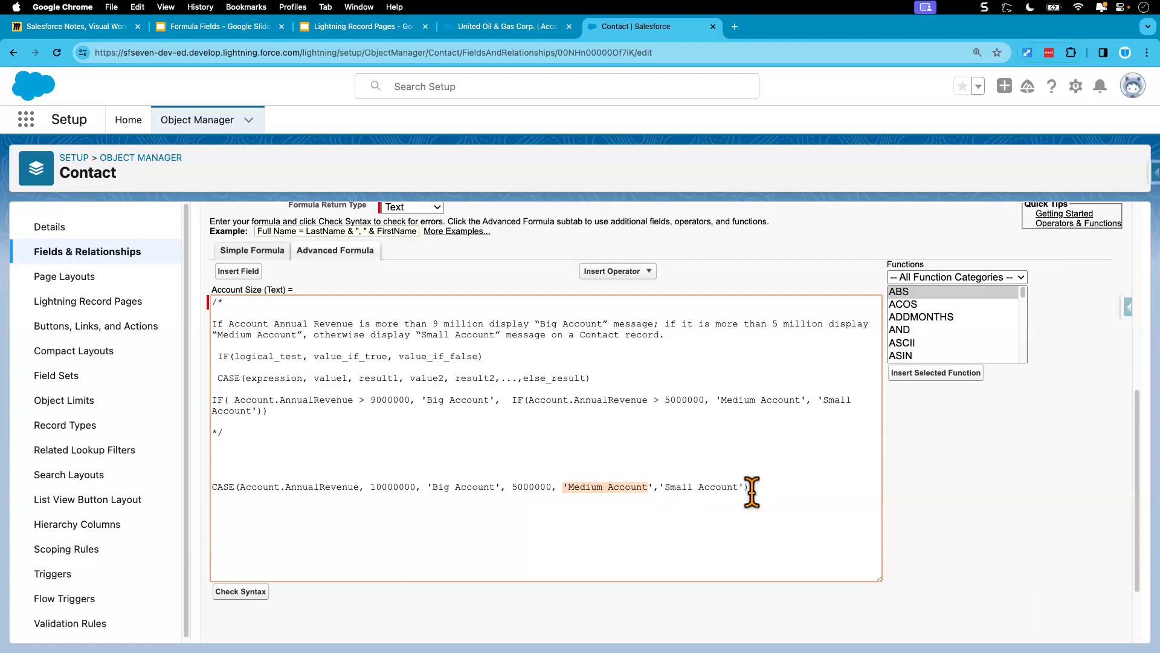
{"action": "left_click_drag", "start_coordinate": [767, 487], "coordinate": [215, 487]}
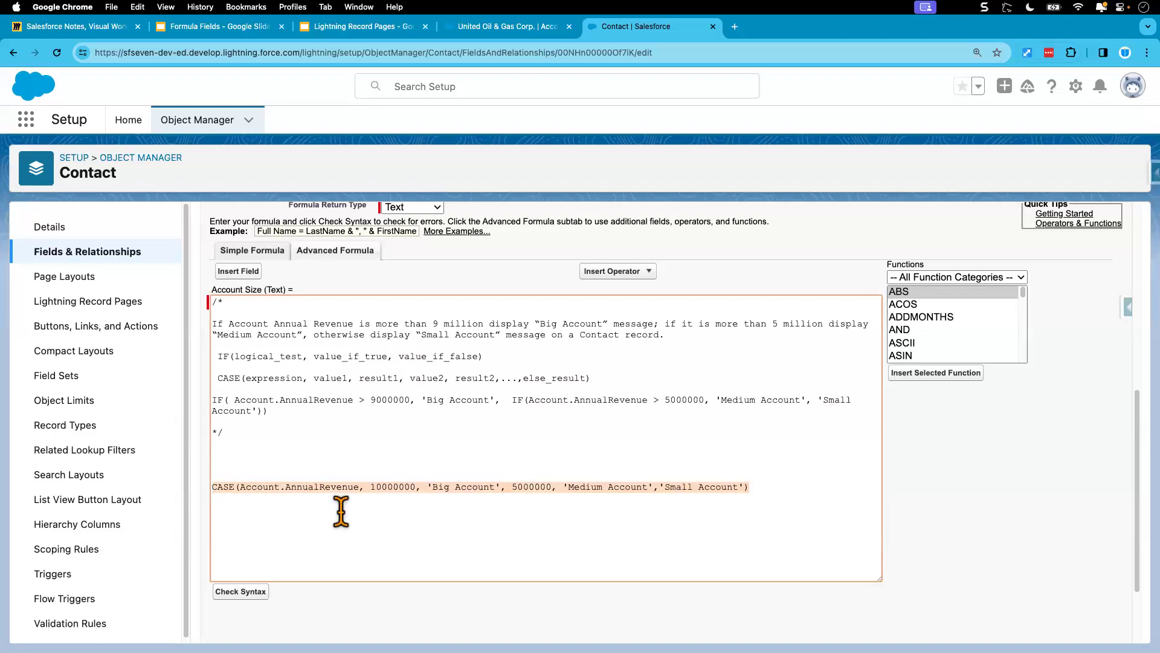
{"action": "double_click", "coordinate": [393, 487]}
{"action": "double_click", "coordinate": [532, 487]}
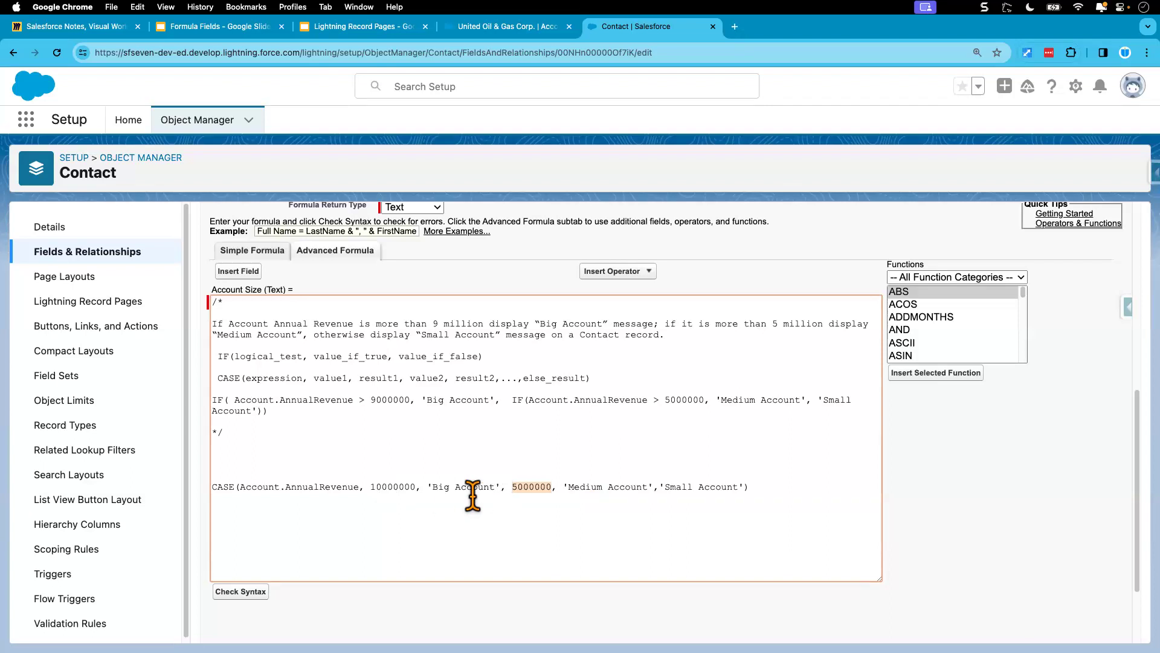
{"action": "left_click_drag", "start_coordinate": [433, 486], "coordinate": [481, 487]}
{"action": "left_click_drag", "start_coordinate": [665, 487], "coordinate": [222, 472]}
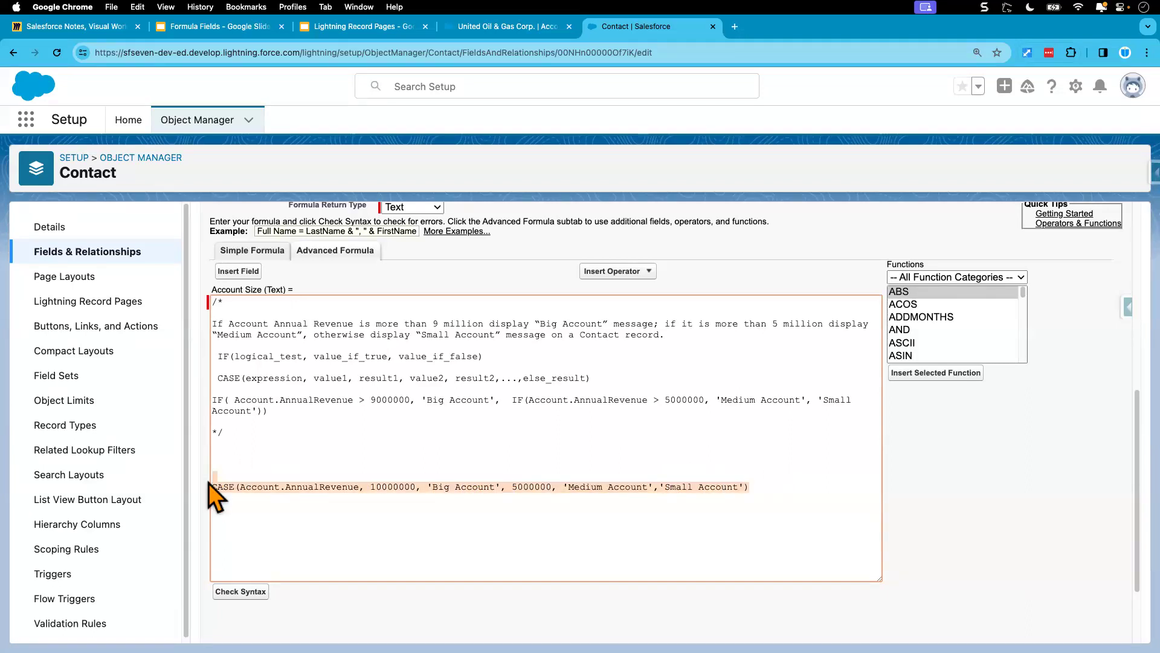
{"action": "left_click", "coordinate": [209, 483]}
{"action": "left_click_drag", "start_coordinate": [364, 401], "coordinate": [360, 401]}
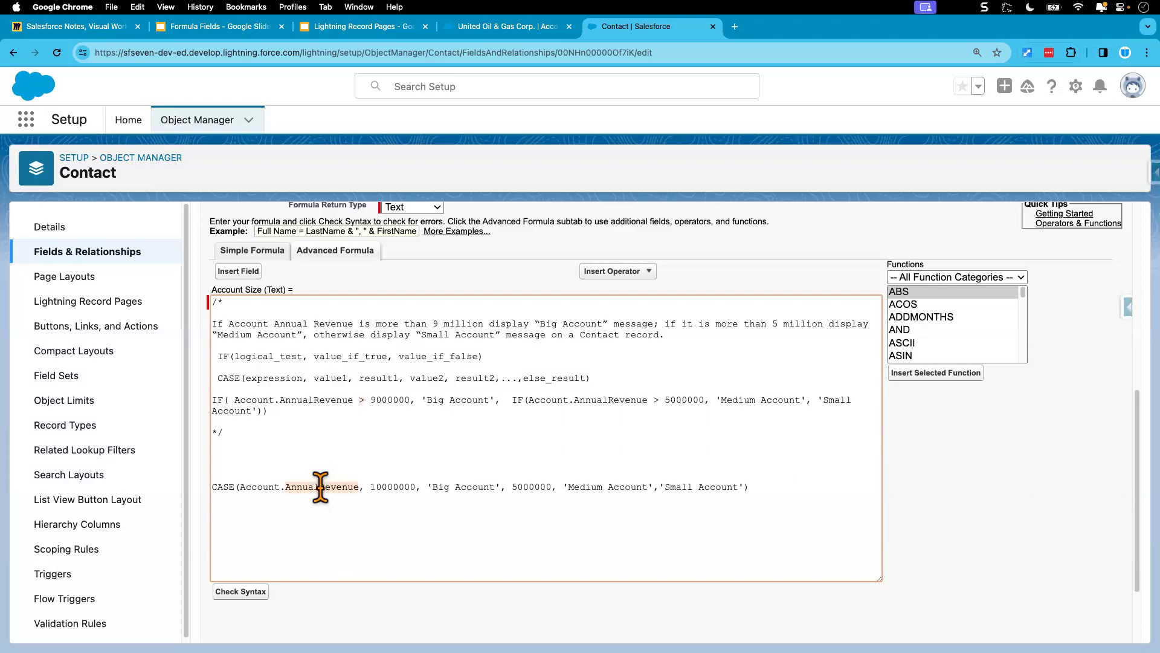
{"action": "triple_click", "coordinate": [320, 487]}
{"action": "key", "text": "BackSpace"}
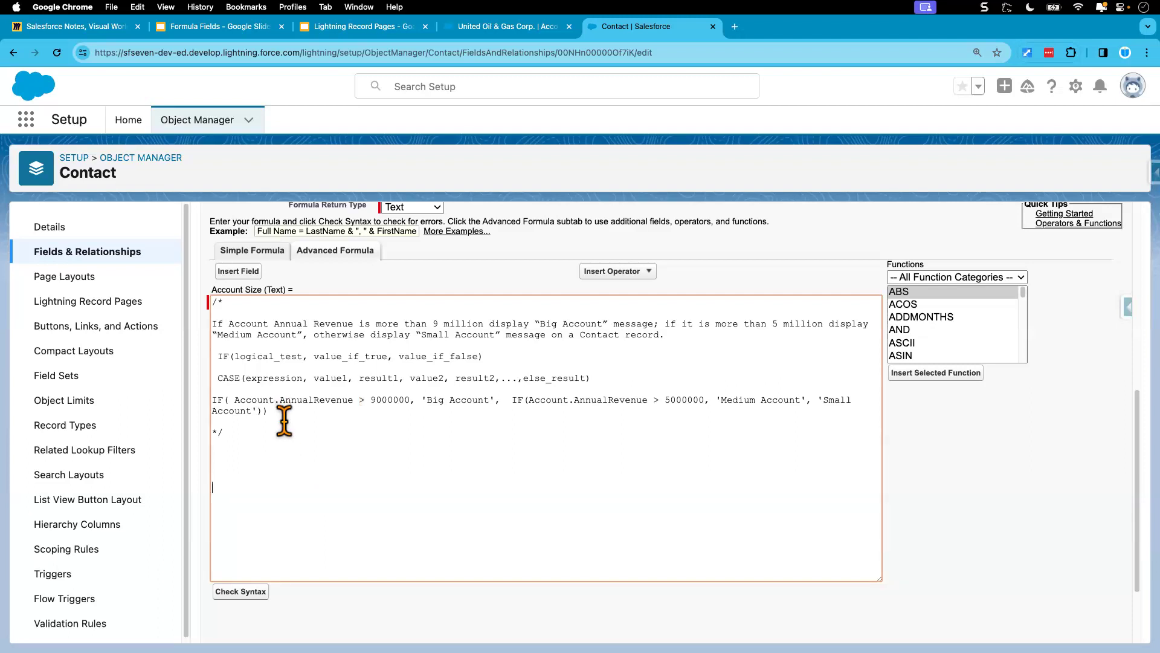
{"action": "left_click_drag", "start_coordinate": [284, 421], "coordinate": [199, 400]}
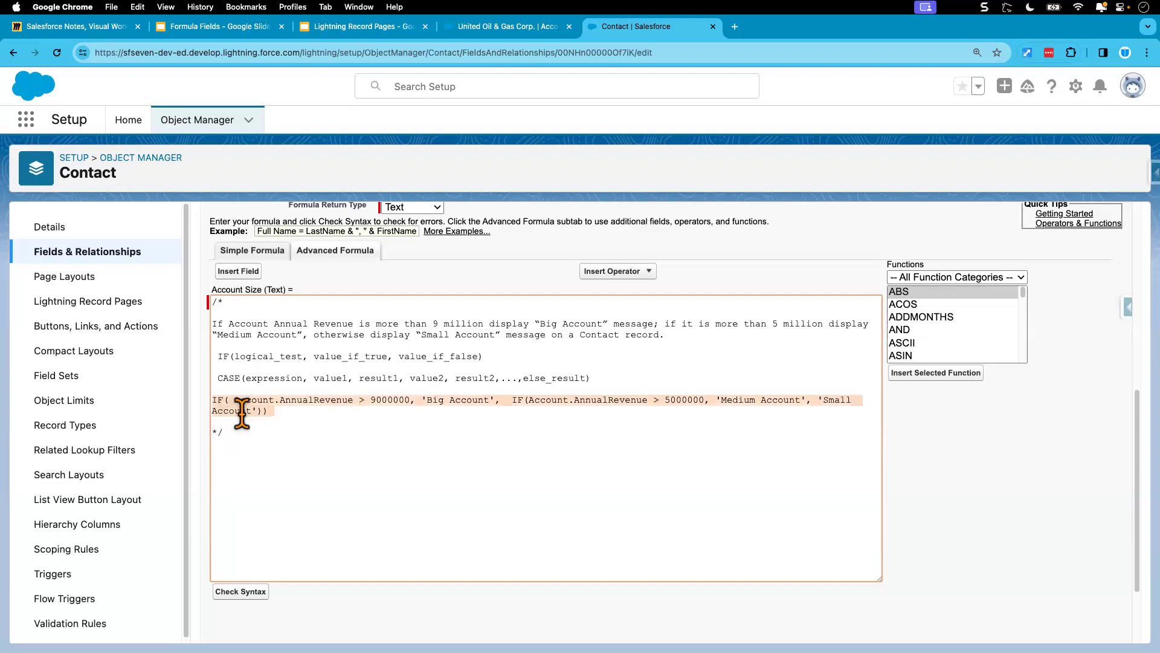
{"action": "left_click", "coordinate": [268, 438]}
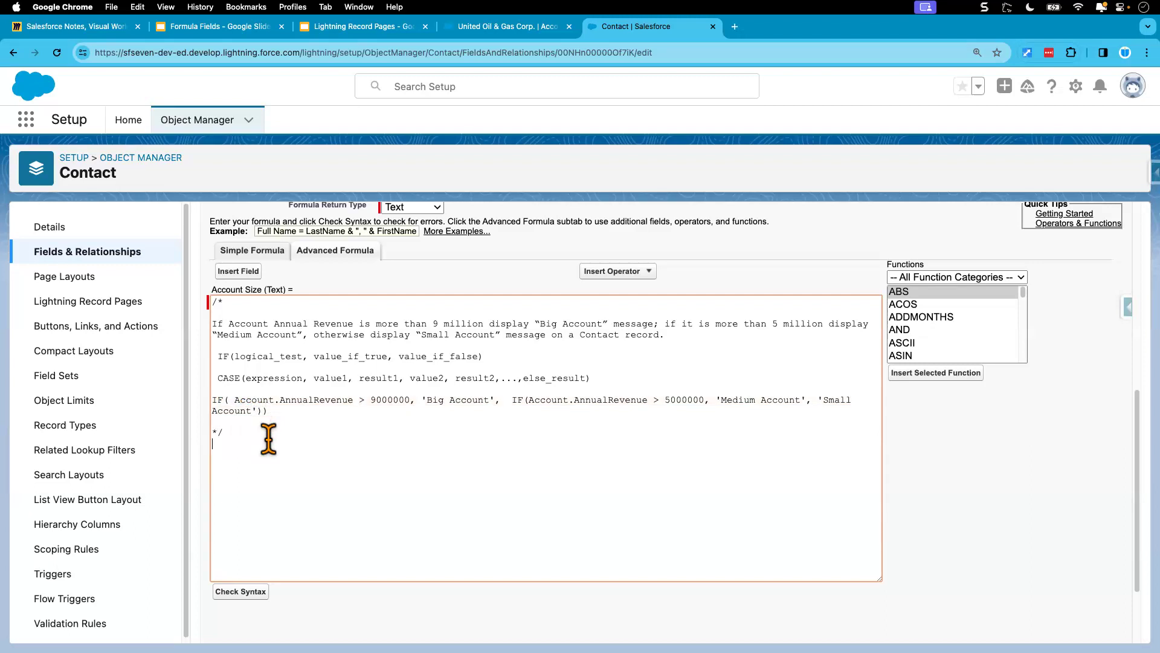
{"action": "key", "text": "super+z"}
Step: Move the CASE formula line into the comment block, below the IF formula
{"action": "triple_click", "coordinate": [294, 486]}
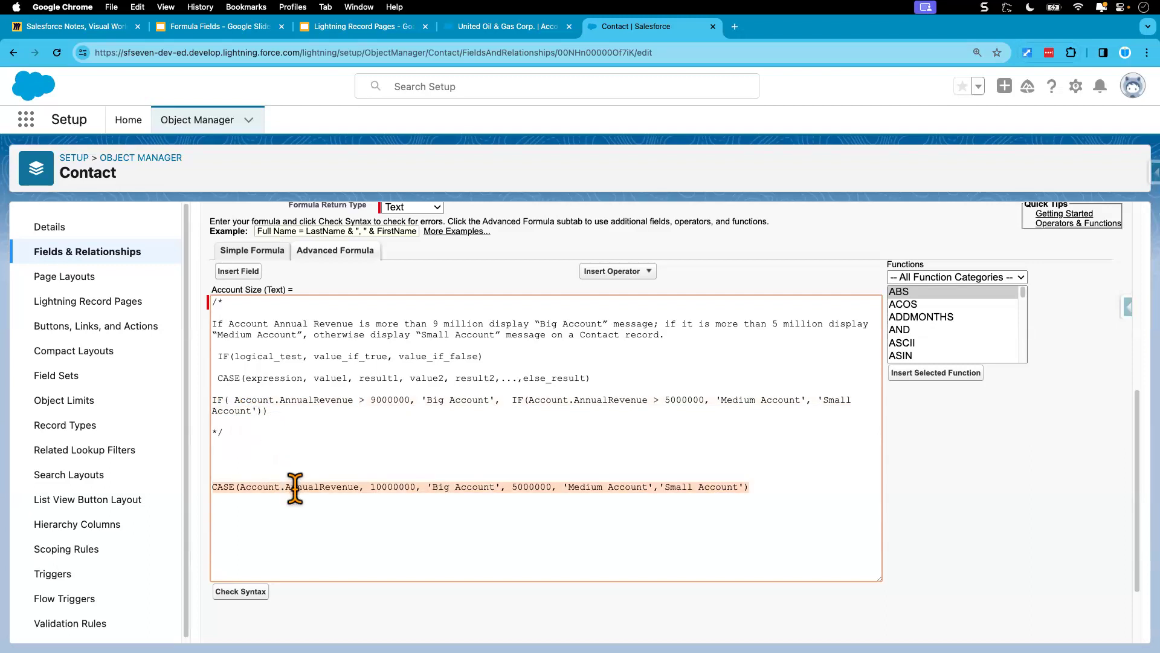
{"action": "key", "text": "BackSpace"}
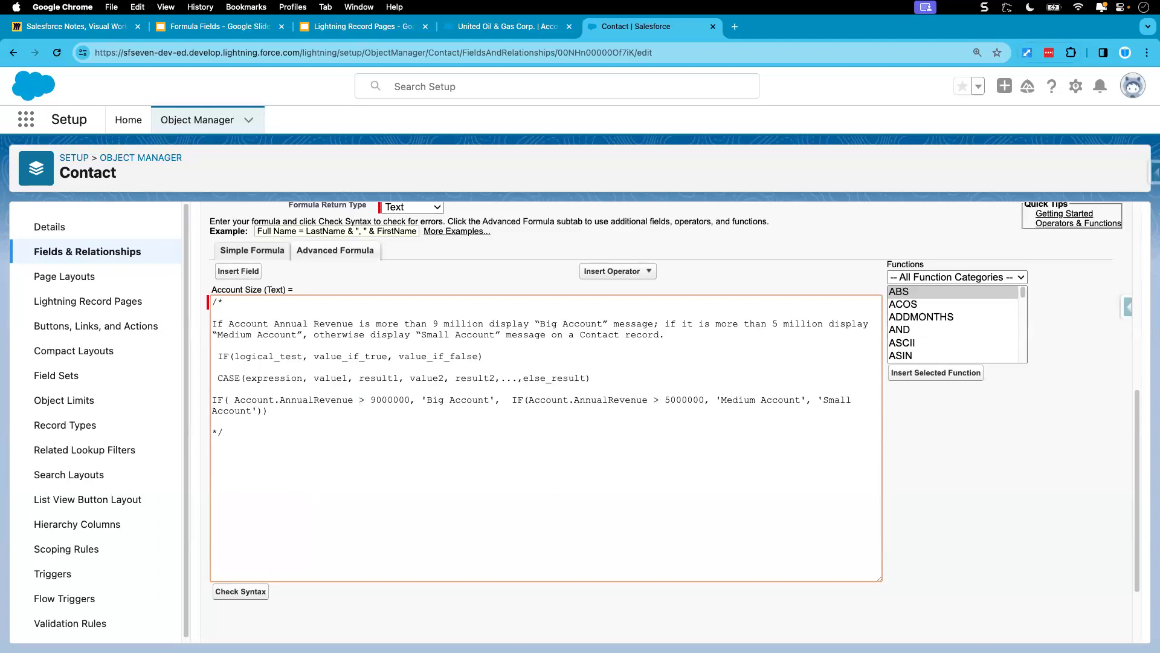
{"action": "key", "text": "super+z"}
Step: Add the note "This is a scenario where CASE function wont work." above the CASE formula inside the comment block
{"action": "left_click", "coordinate": [216, 433]}
{"action": "type", "text": "This "}
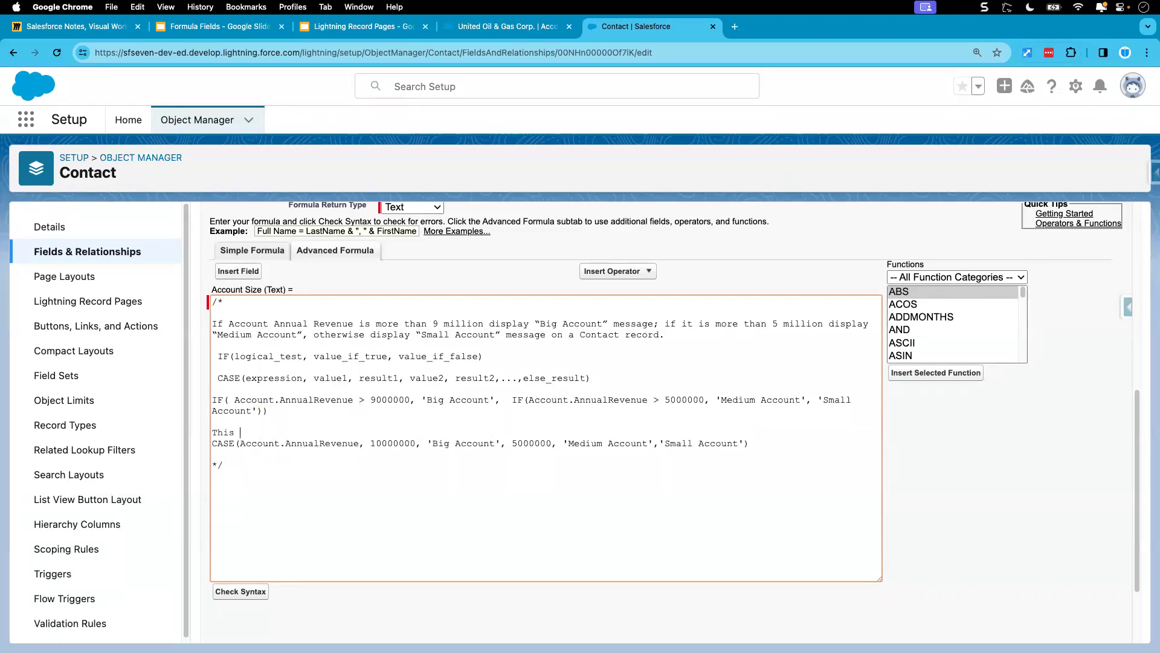
{"action": "type", "text": "is a scenario "}
{"action": "type", "text": "where CASE "}
{"action": "type", "text": "function won"}
{"action": "type", "text": "r work."}
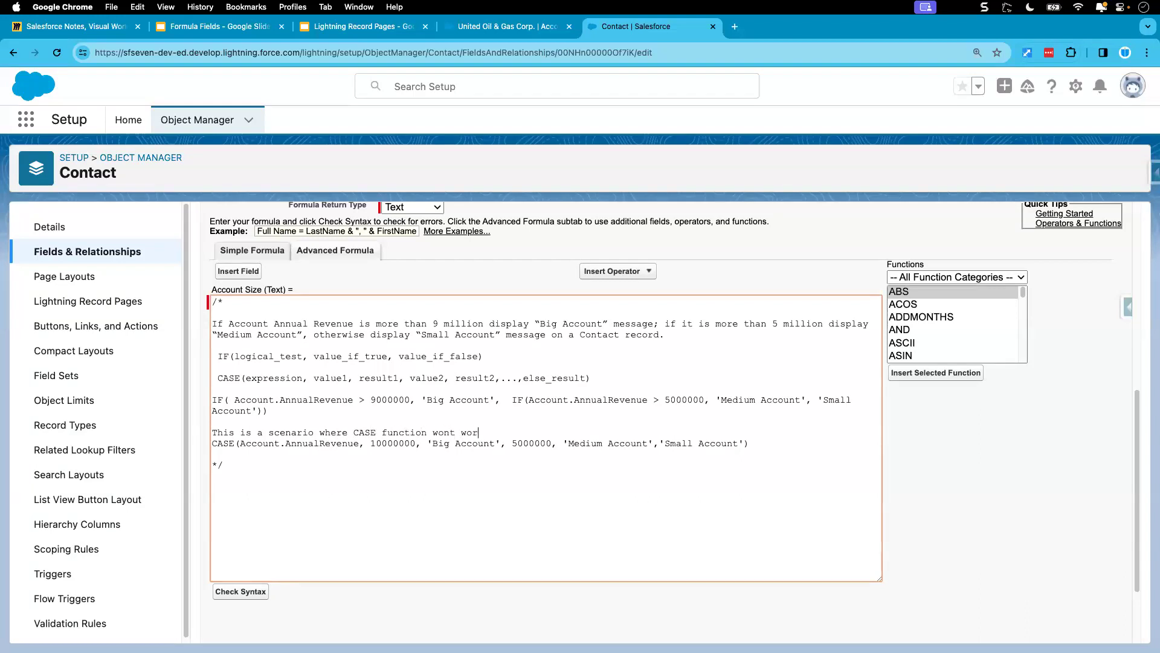
Step: Move the IF formula out of the comment block and place it below the closing comment mark as the active formula
{"action": "left_click_drag", "start_coordinate": [281, 414], "coordinate": [208, 405]}
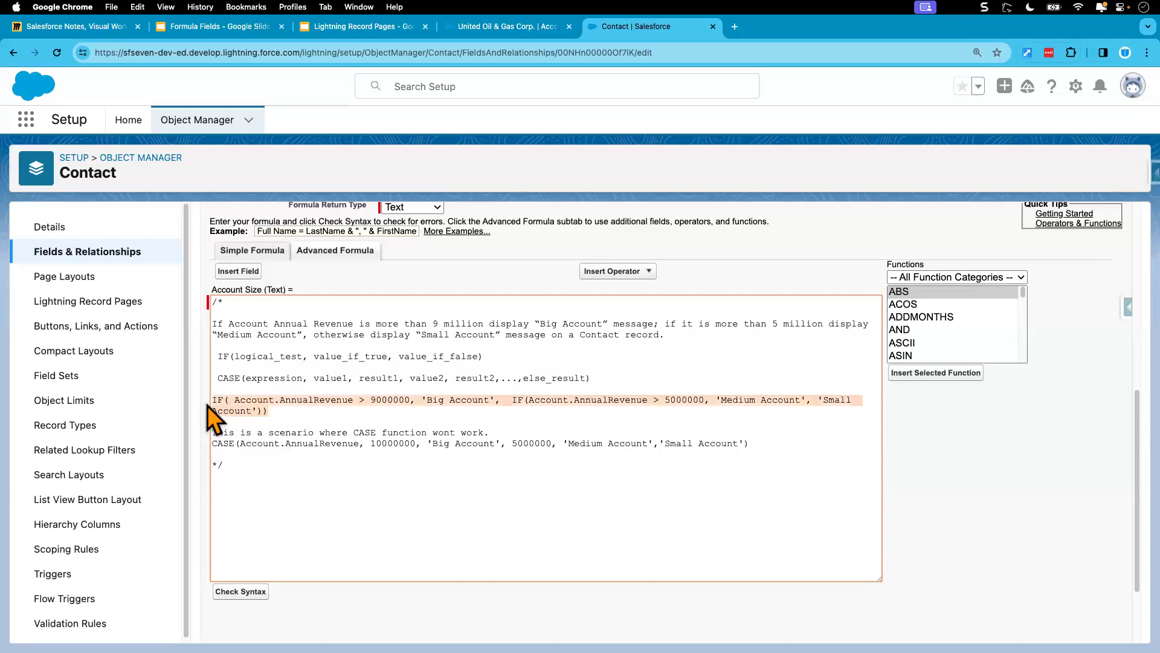
{"action": "key", "text": "super+x"}
{"action": "left_click", "coordinate": [246, 482]}
{"action": "key", "text": "super+v"}
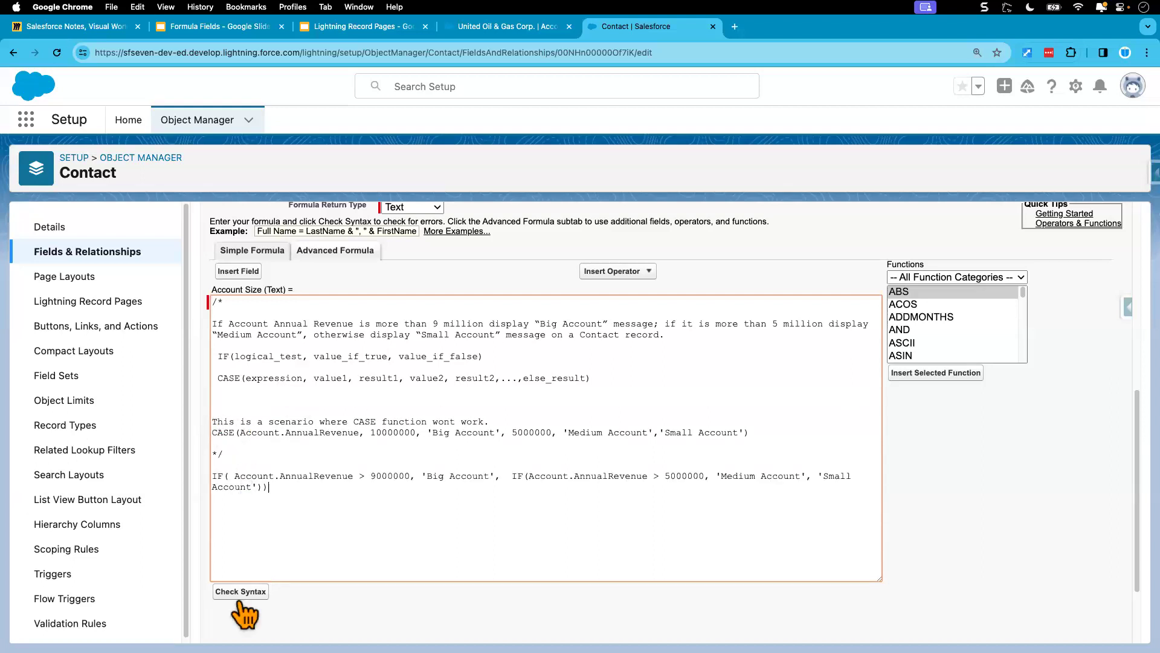
Step: Check the formula's syntax, save the Account Size field, and review the saved formula in the field definition
{"action": "left_click", "coordinate": [241, 591]}
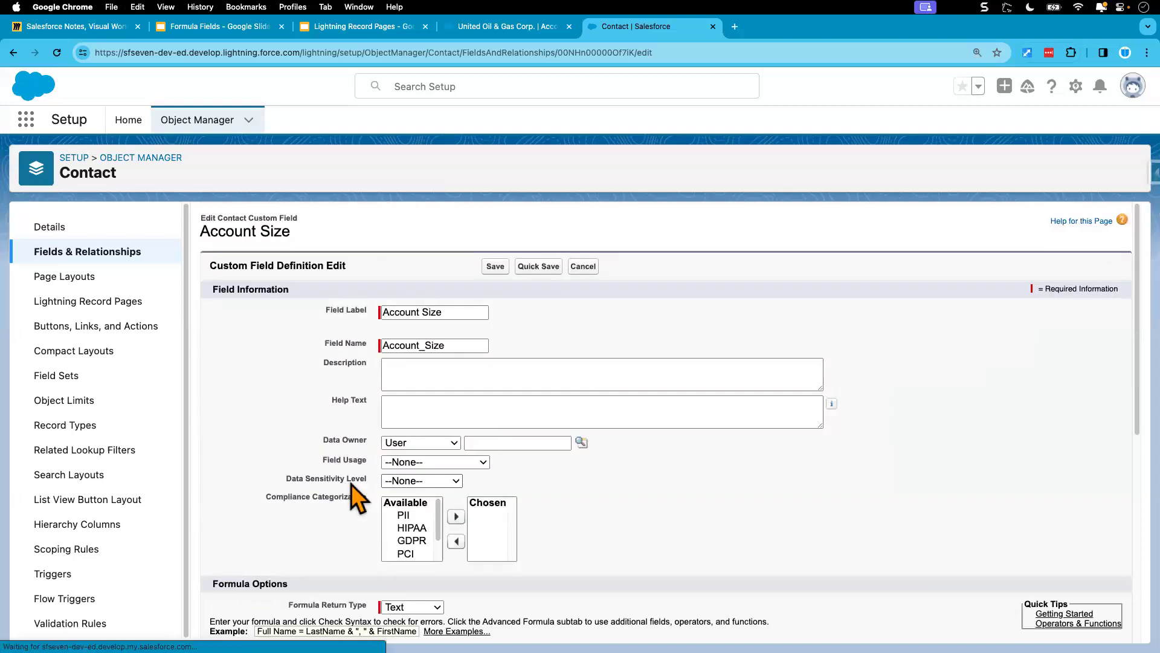
{"action": "scroll", "coordinate": [368, 498], "scroll_direction": "down", "scroll_amount": 1}
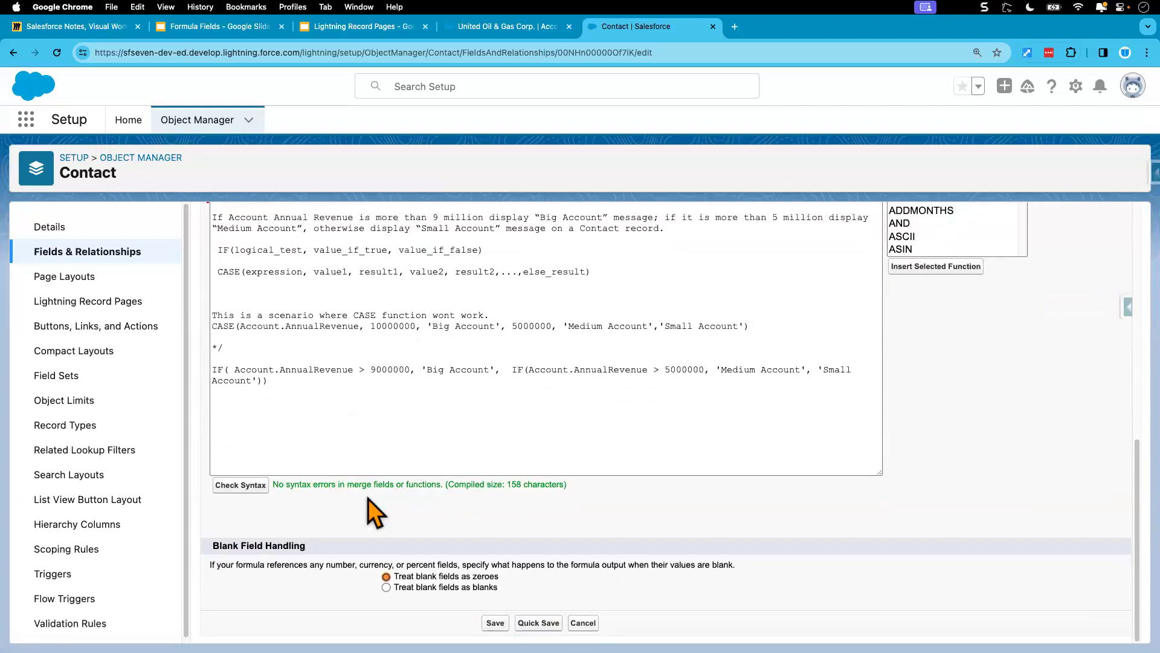
{"action": "left_click", "coordinate": [497, 622]}
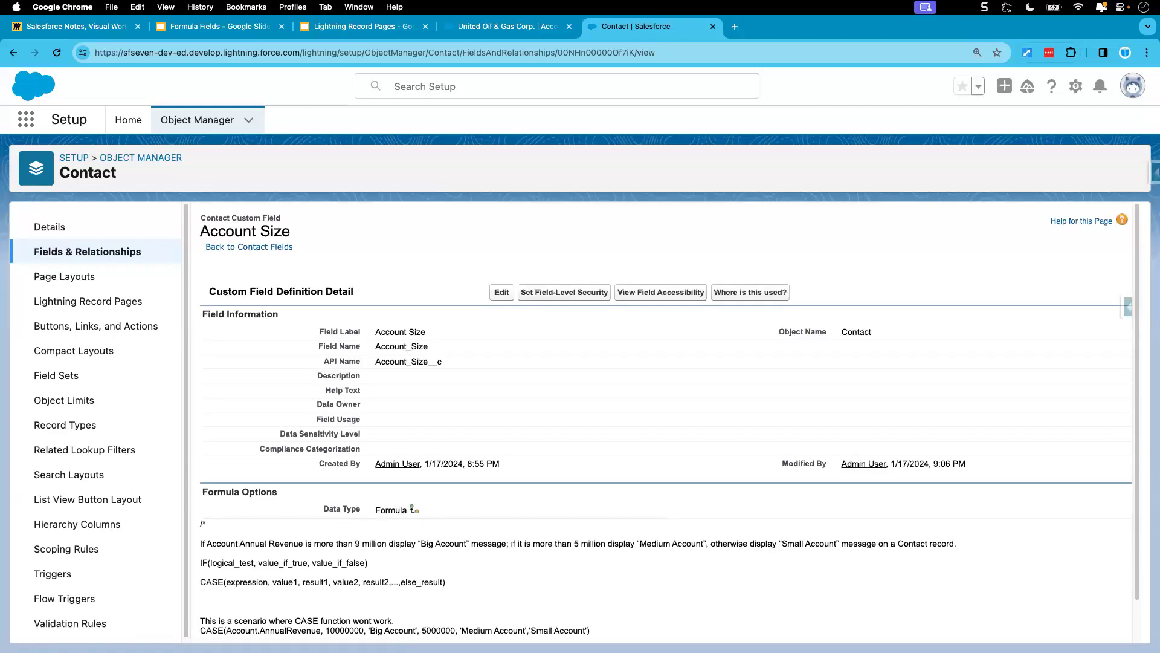
{"action": "scroll", "coordinate": [483, 433], "scroll_direction": "down", "scroll_amount": 1}
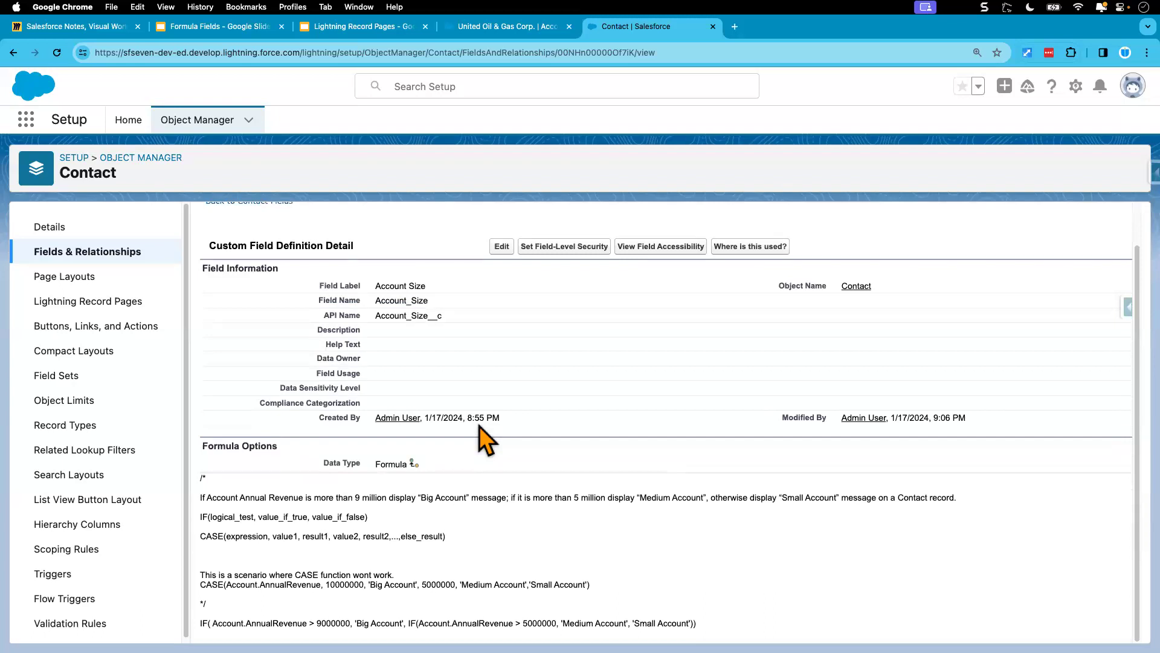
{"action": "scroll", "coordinate": [487, 442], "scroll_direction": "up", "scroll_amount": 2}
Step: Return to the United Oil & Gas Corp. account, check its Annual Revenue, and reload the record
{"action": "left_click", "coordinate": [492, 30]}
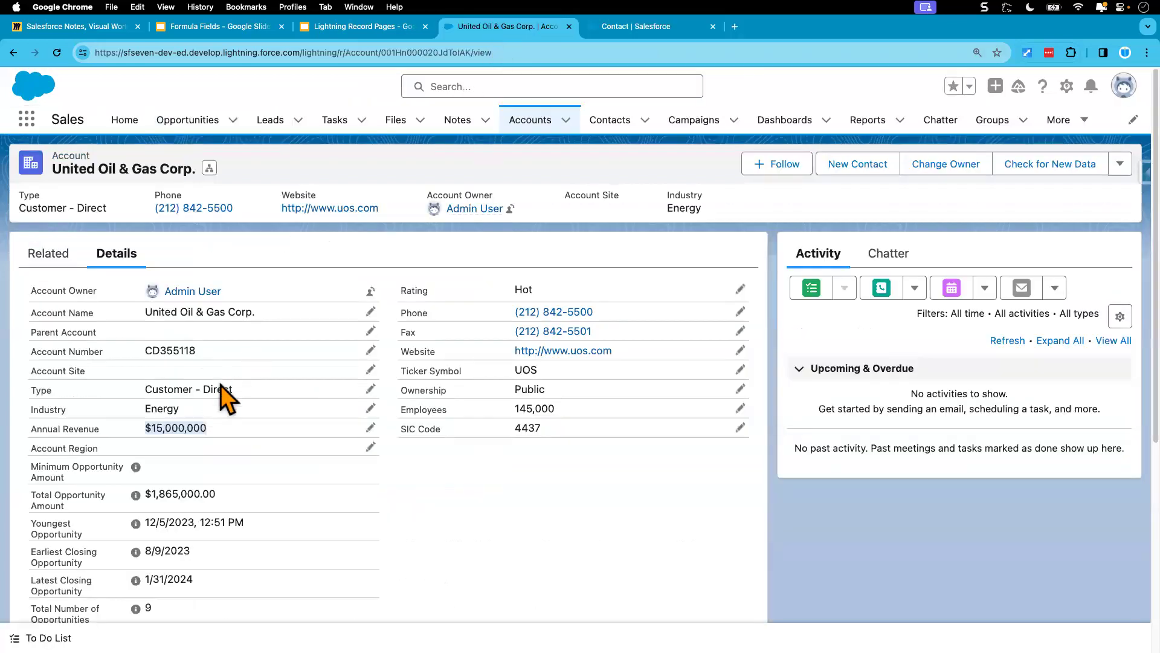
{"action": "left_click", "coordinate": [213, 433]}
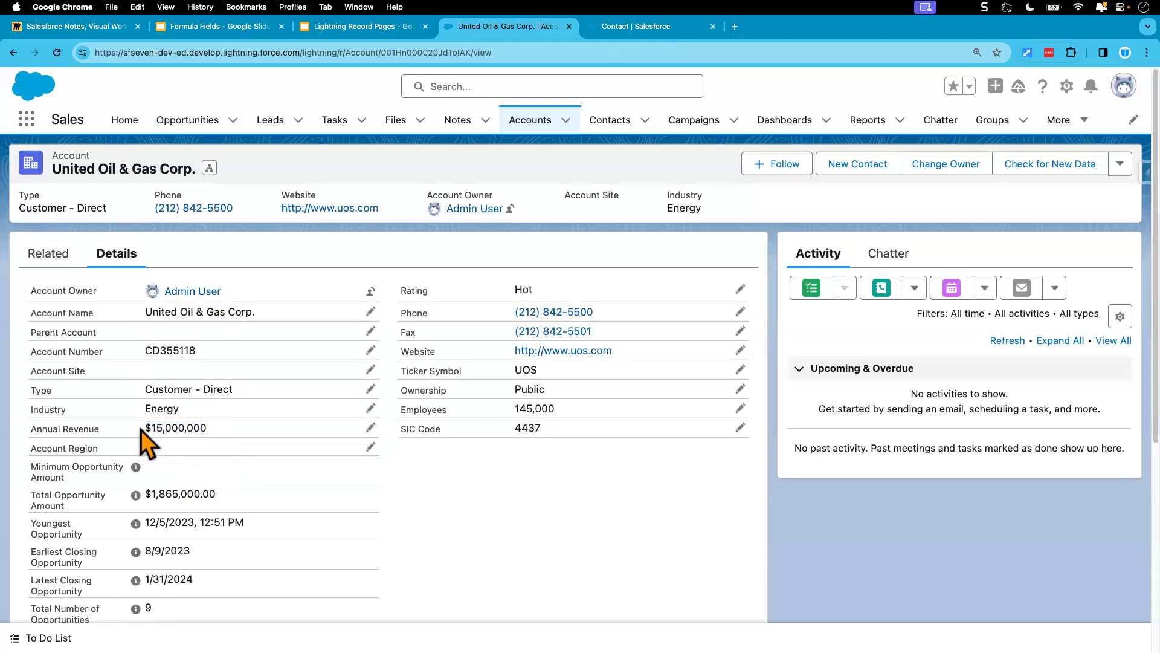
{"action": "left_click_drag", "start_coordinate": [148, 427], "coordinate": [233, 441]}
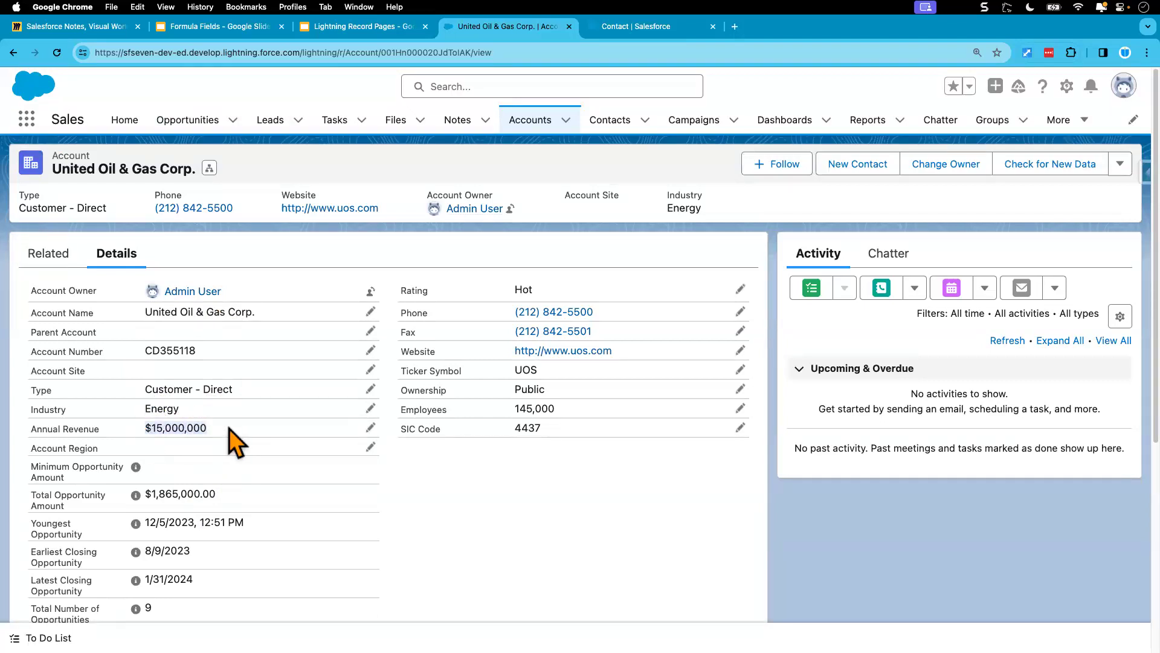
{"action": "left_click", "coordinate": [53, 257]}
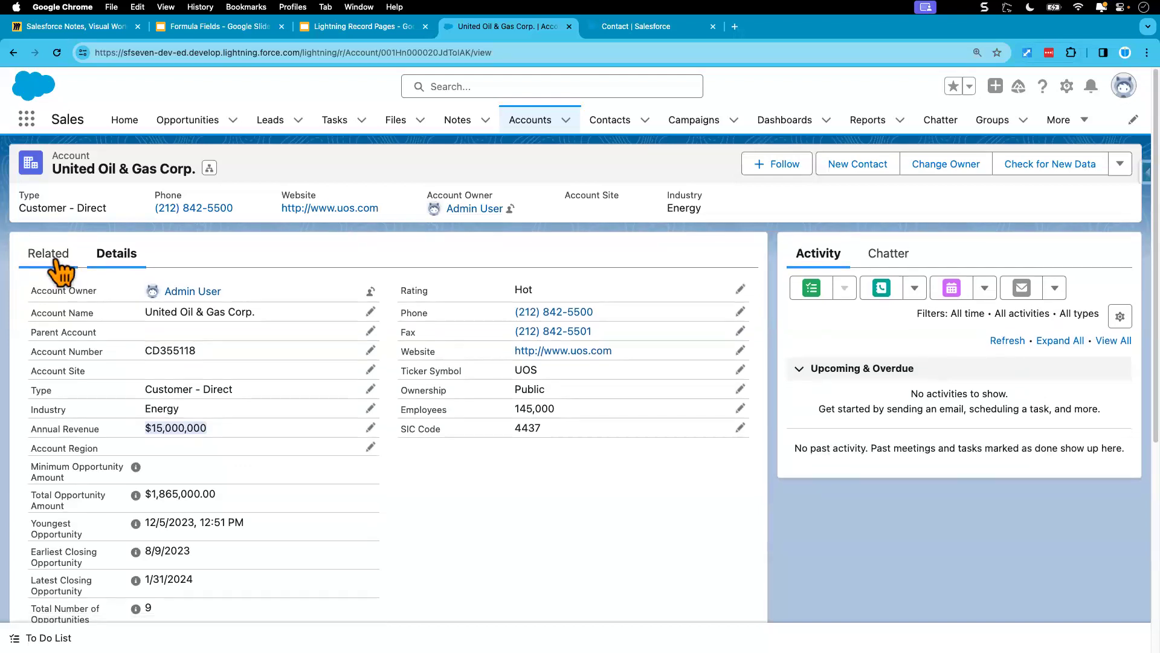
{"action": "left_click", "coordinate": [57, 53]}
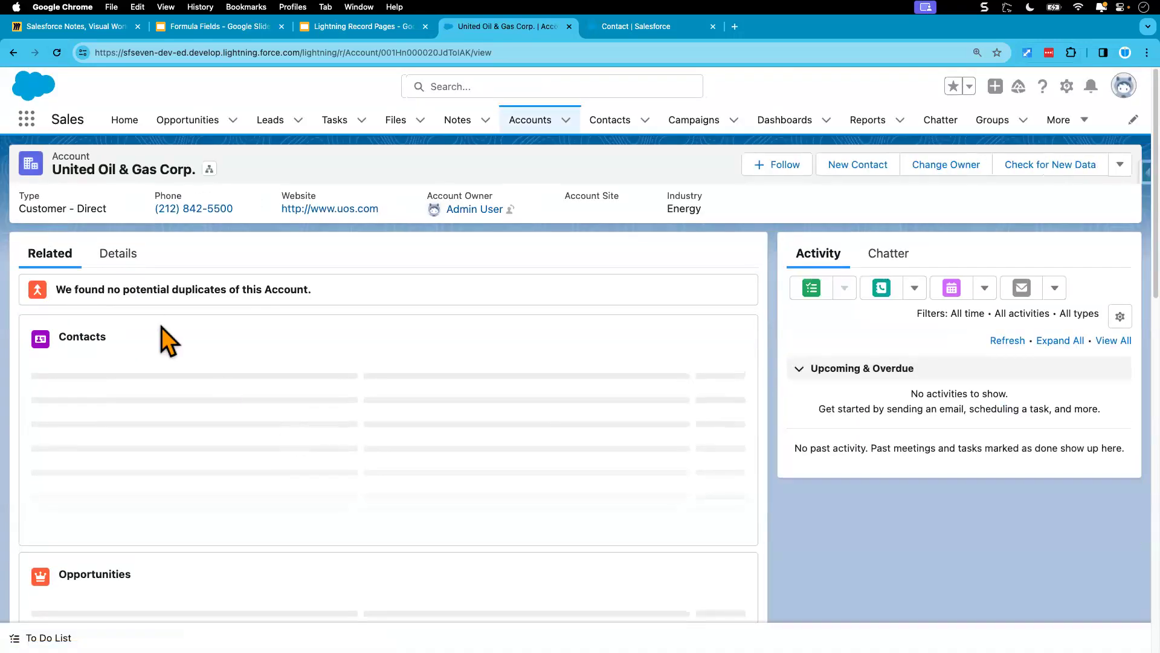
{"action": "left_click", "coordinate": [119, 253]}
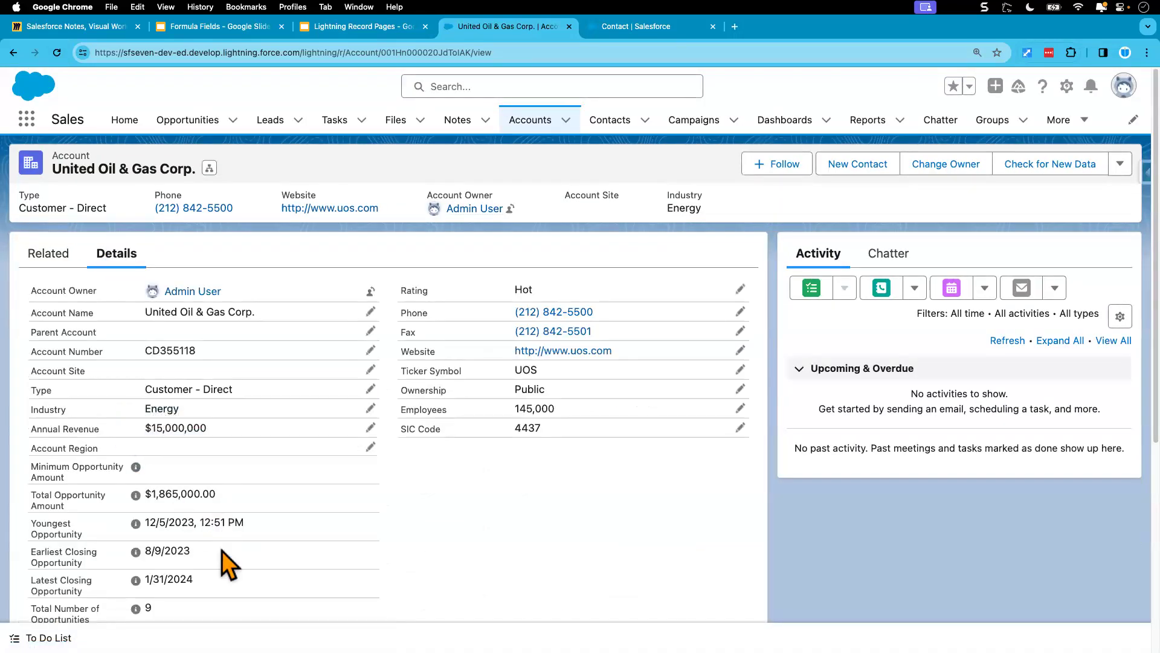
Step: Open the CFO contact from the account's related contacts and check the Account Size in its details
{"action": "left_click", "coordinate": [53, 255]}
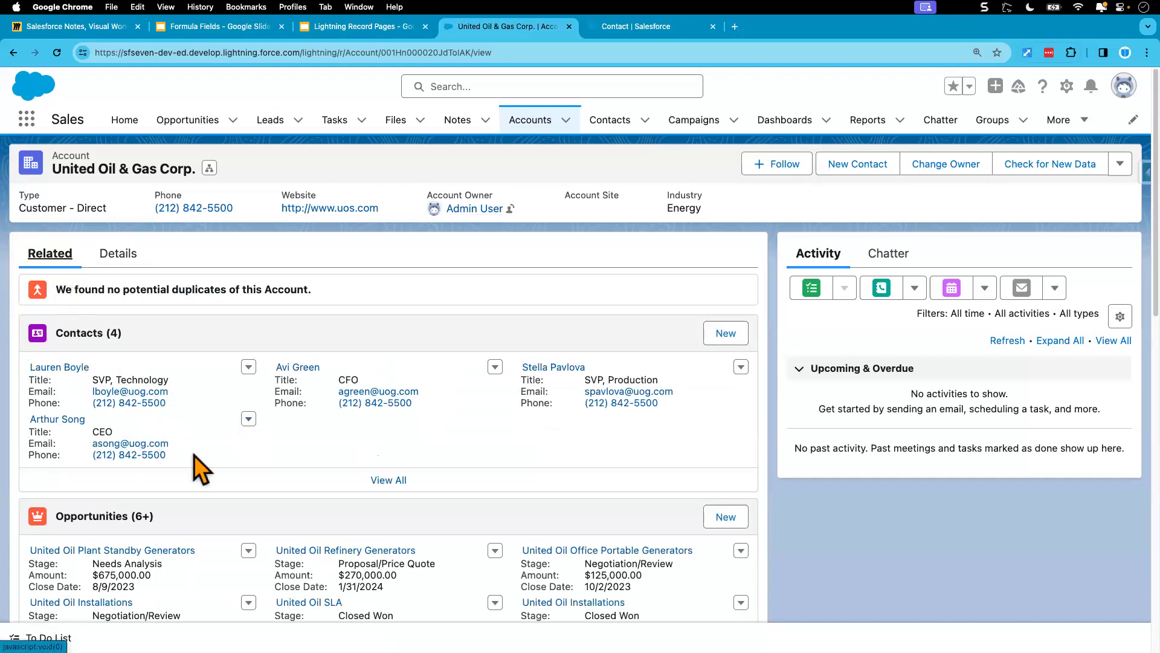
{"action": "left_click", "coordinate": [309, 368]}
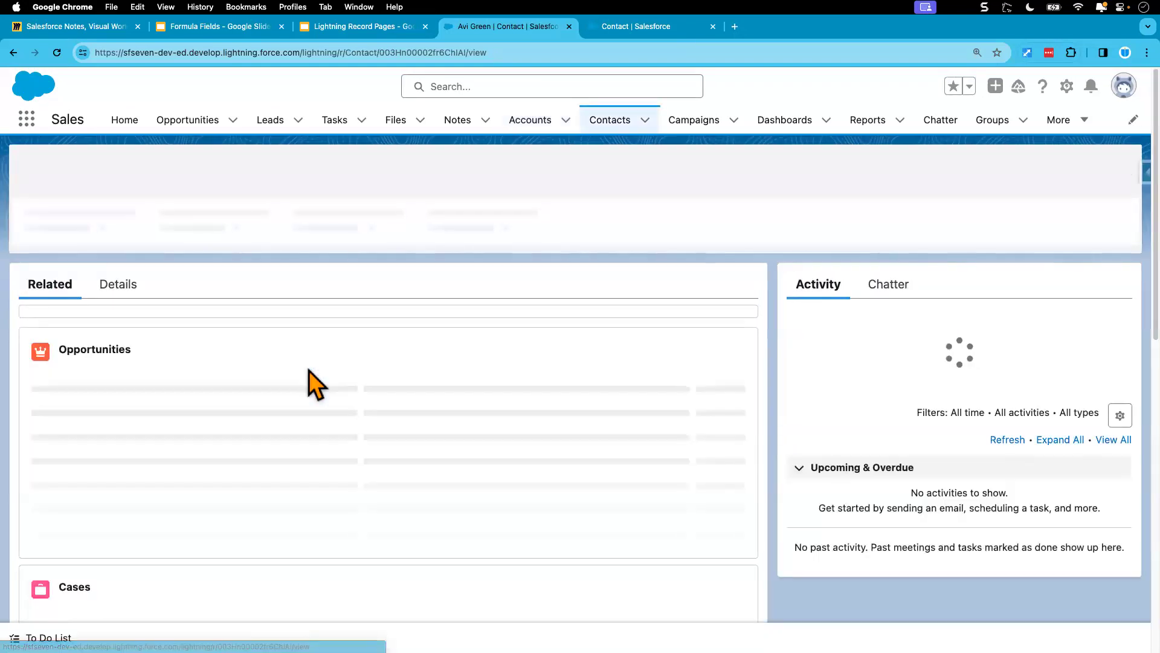
{"action": "left_click", "coordinate": [124, 255]}
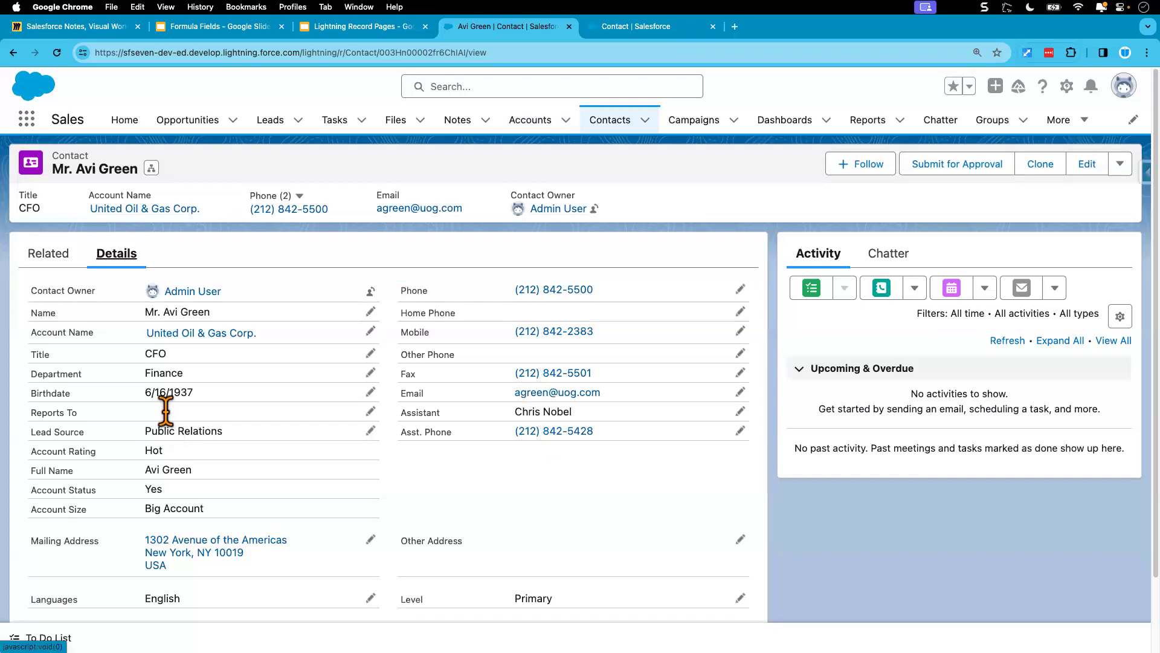
{"action": "scroll", "coordinate": [151, 435], "scroll_direction": "down", "scroll_amount": 2}
{"action": "scroll", "coordinate": [233, 446], "scroll_direction": "up", "scroll_amount": 2}
Step: Go back to the United Oil & Gas Corp. account, open its SVP, Production contact, and check that contact's Account Size
{"action": "left_click", "coordinate": [52, 253]}
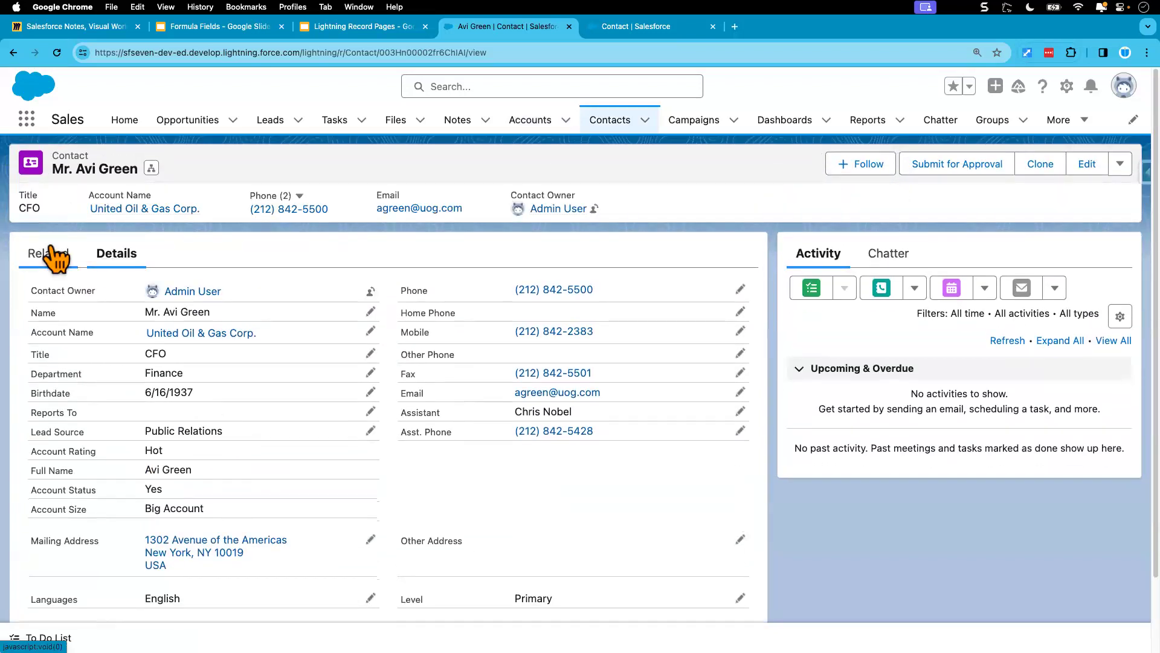
{"action": "left_click", "coordinate": [118, 254]}
{"action": "left_click", "coordinate": [194, 333]}
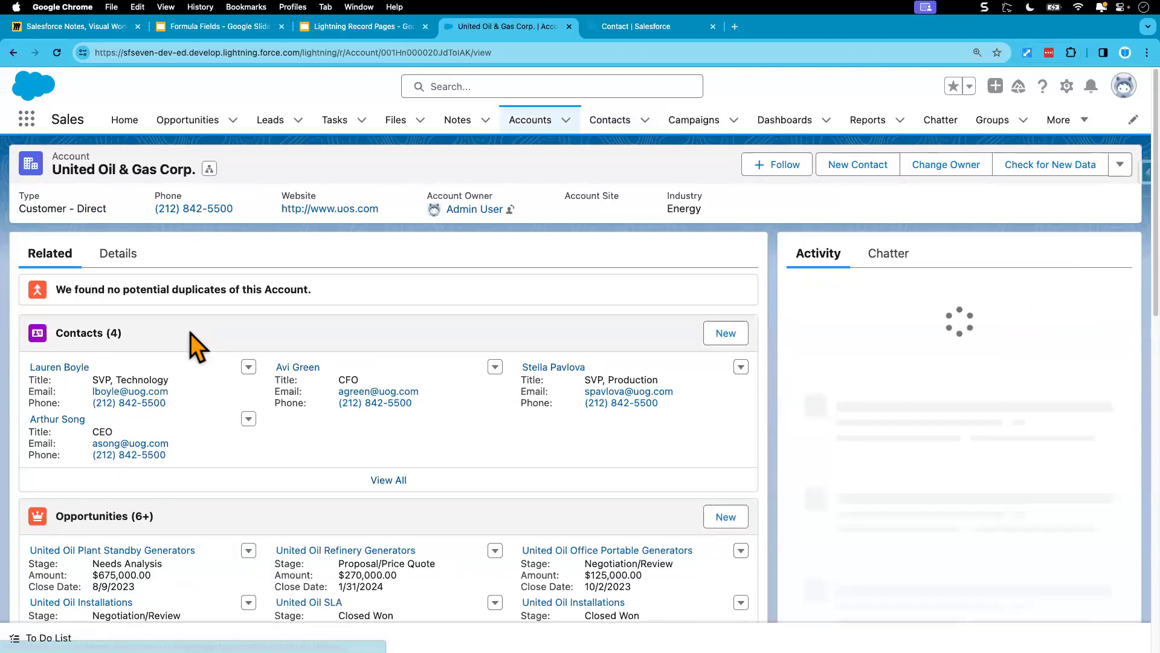
{"action": "left_click", "coordinate": [575, 368]}
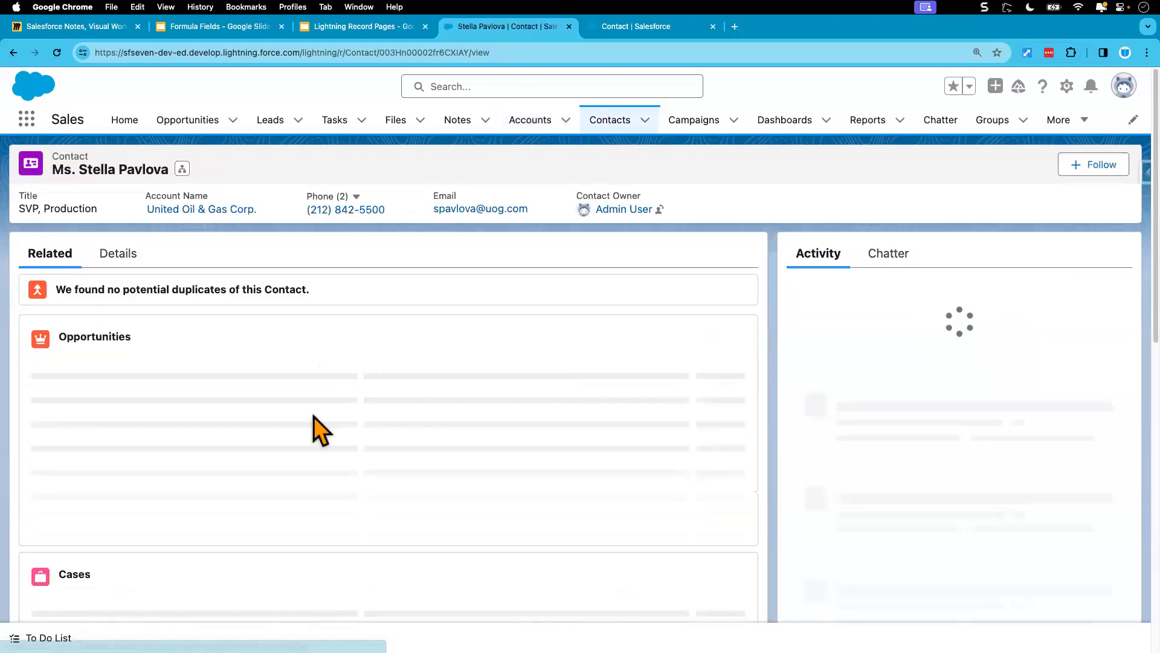
{"action": "left_click", "coordinate": [121, 256]}
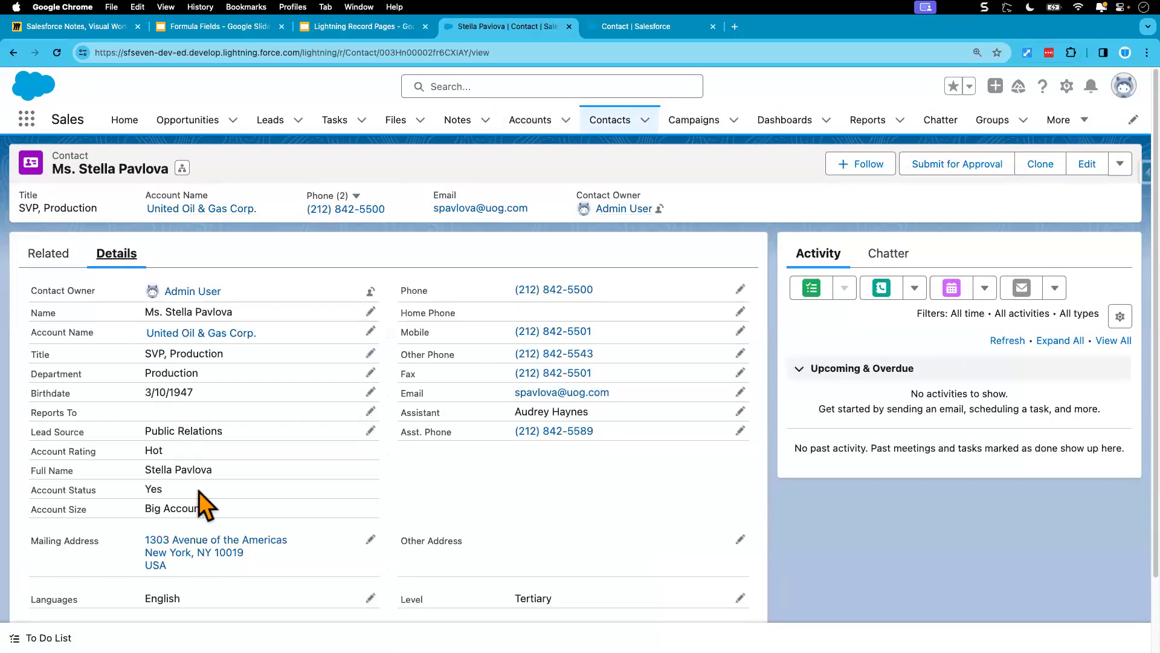
{"action": "left_click_drag", "start_coordinate": [145, 507], "coordinate": [284, 523]}
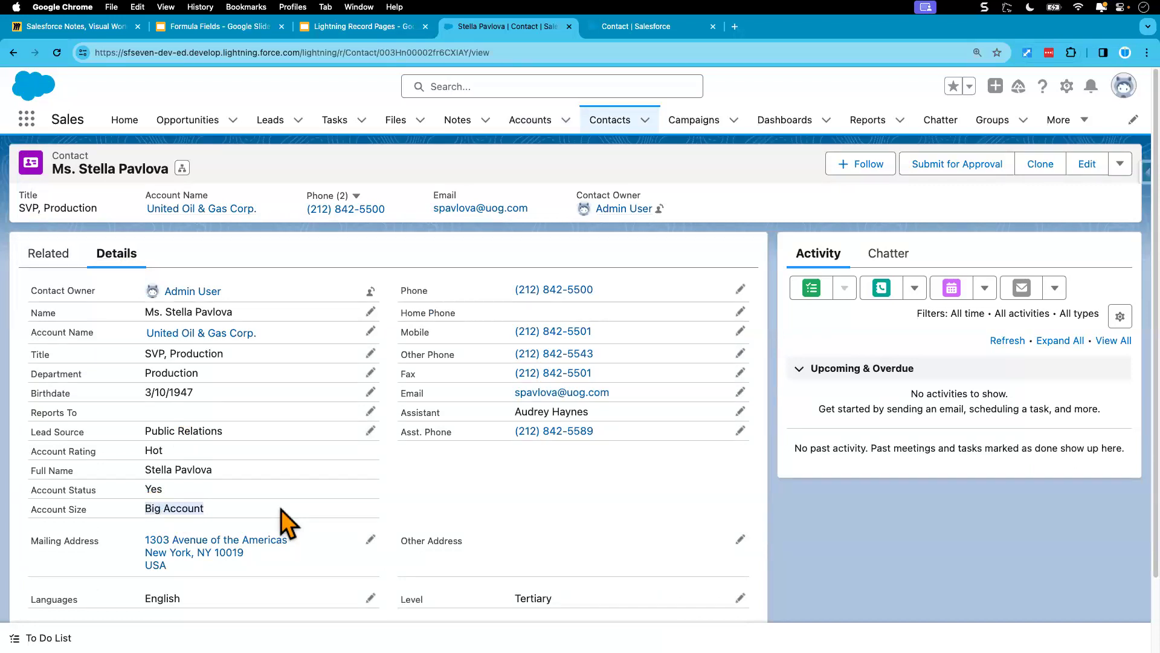